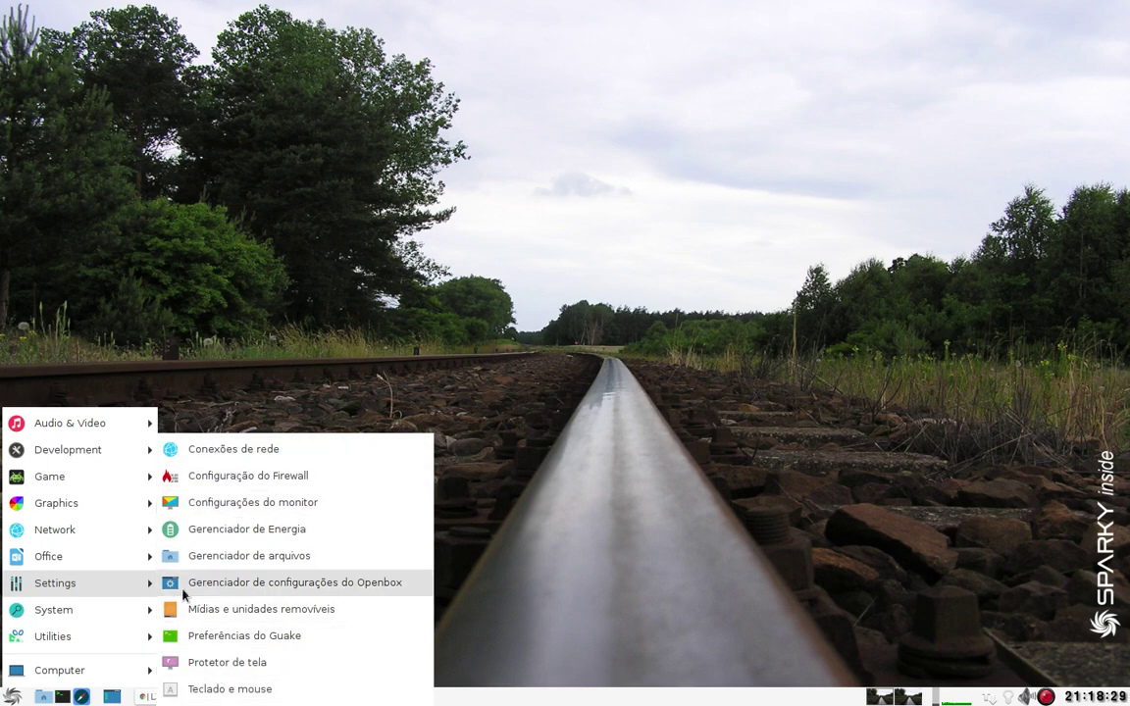
Run the system upgrade tool, authenticate with the account password, and accept upgrading sparky4-apt first.
mouse_move(69, 615)
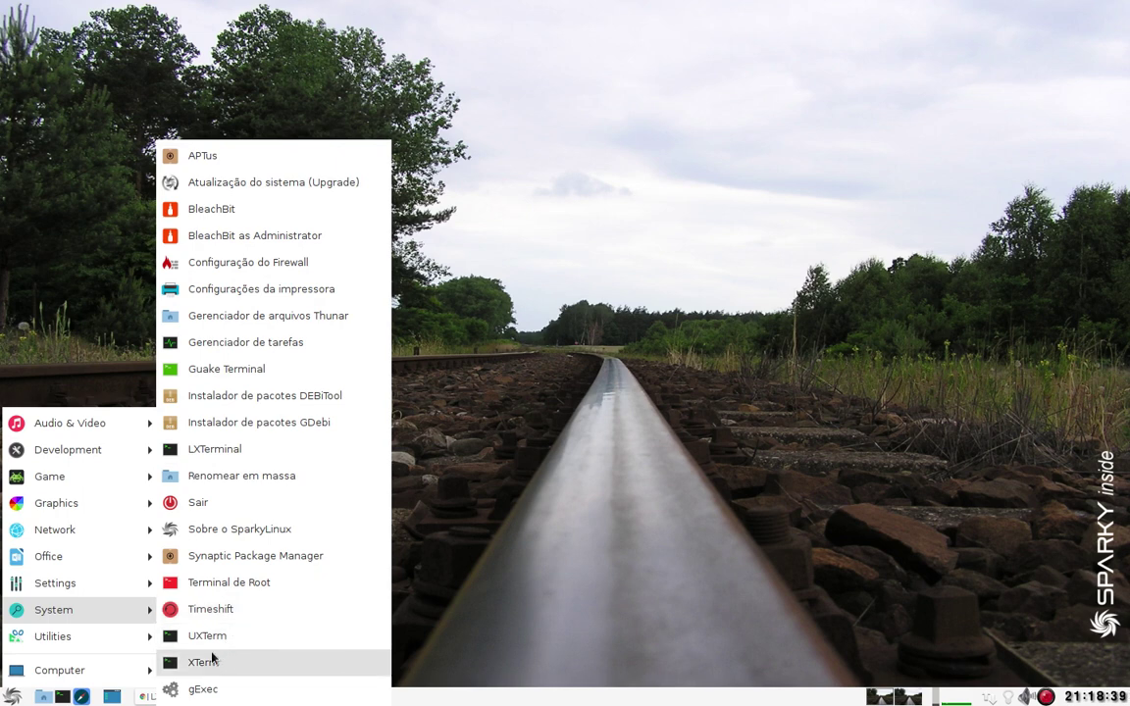
click(255, 189)
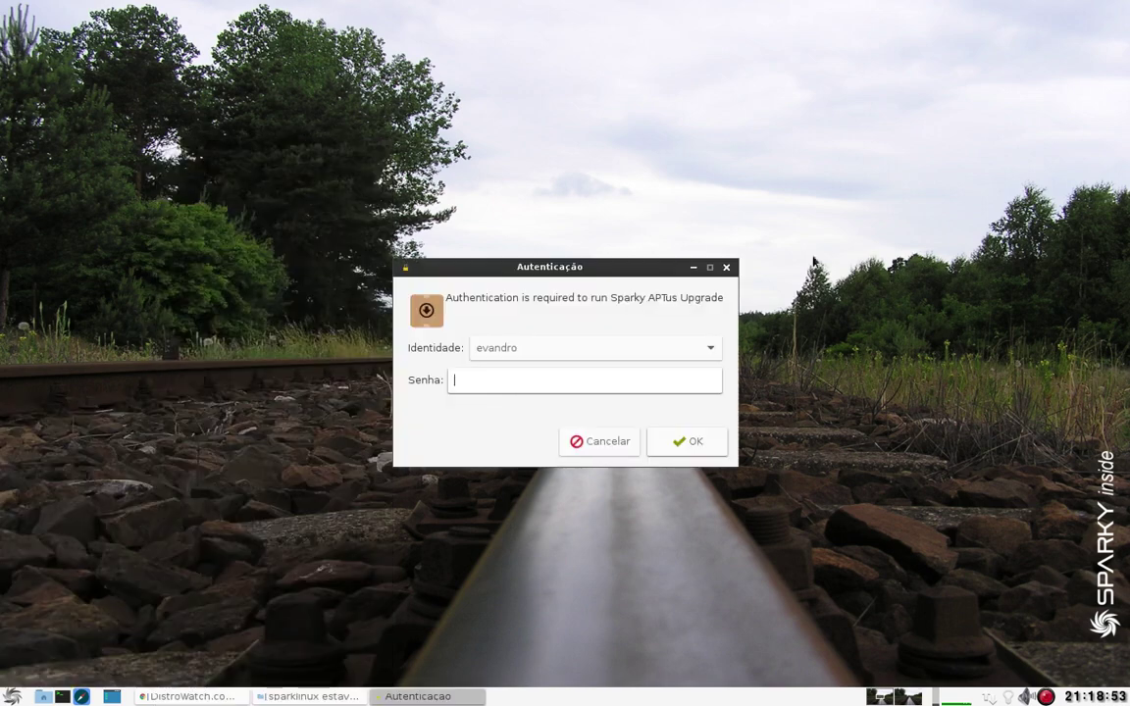
text(****)
key(Return)
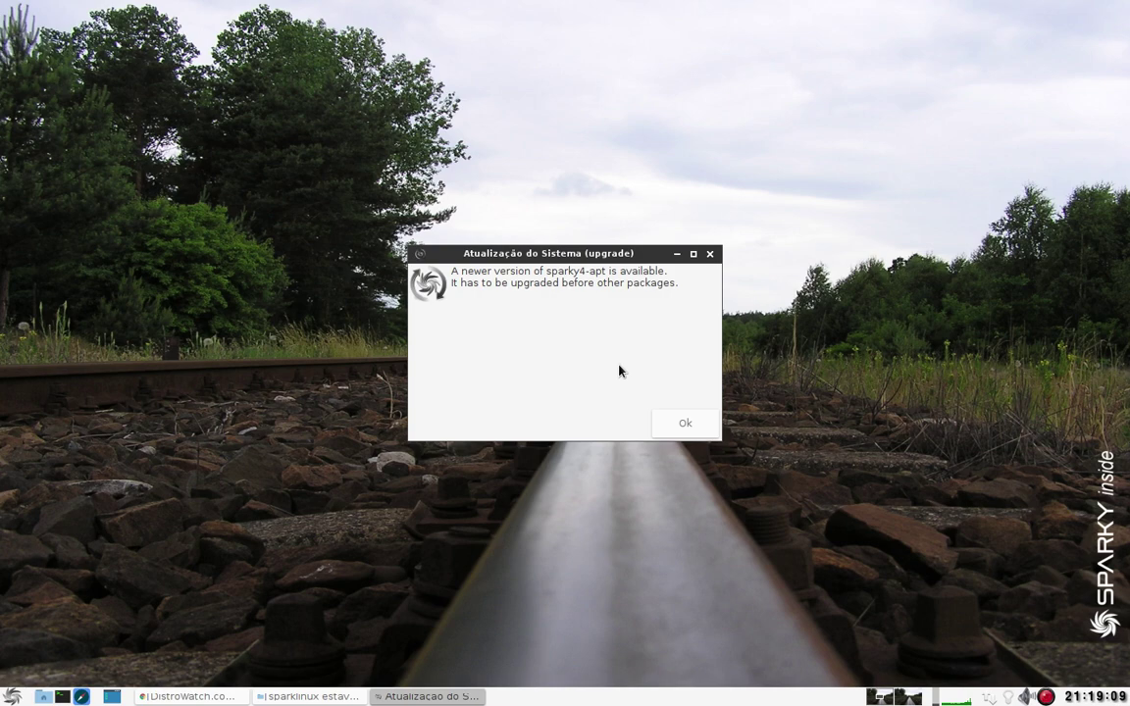
click(685, 426)
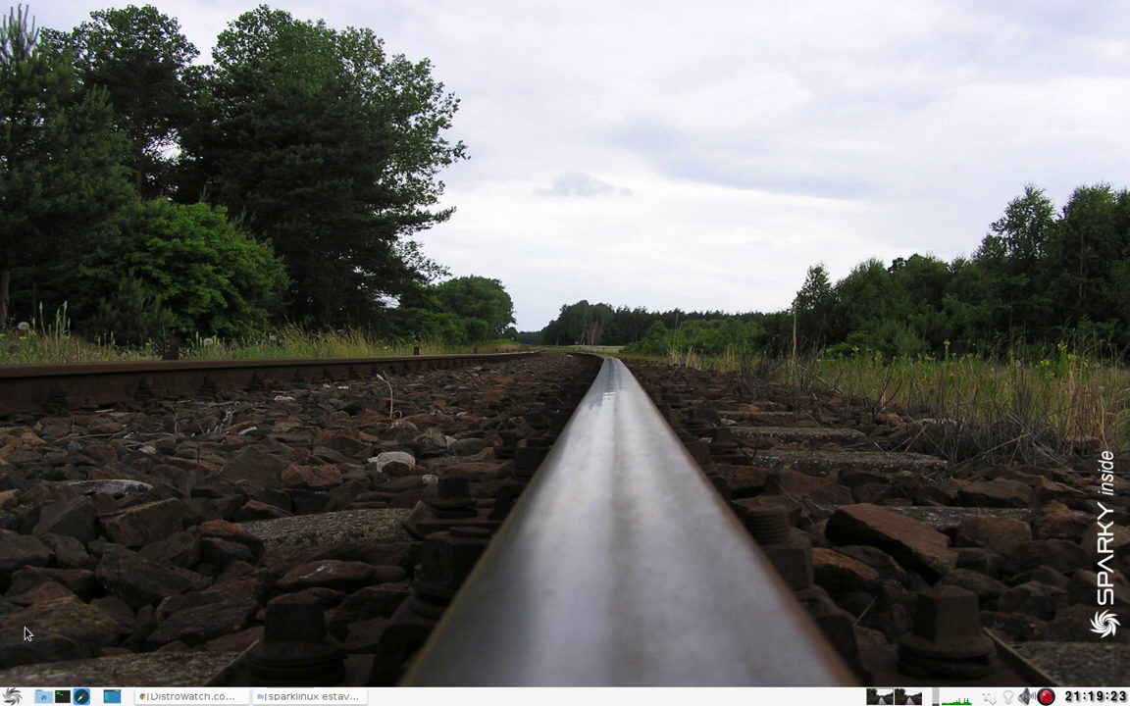
Acknowledge the system upgrade's completion notice and close it.
click(12, 697)
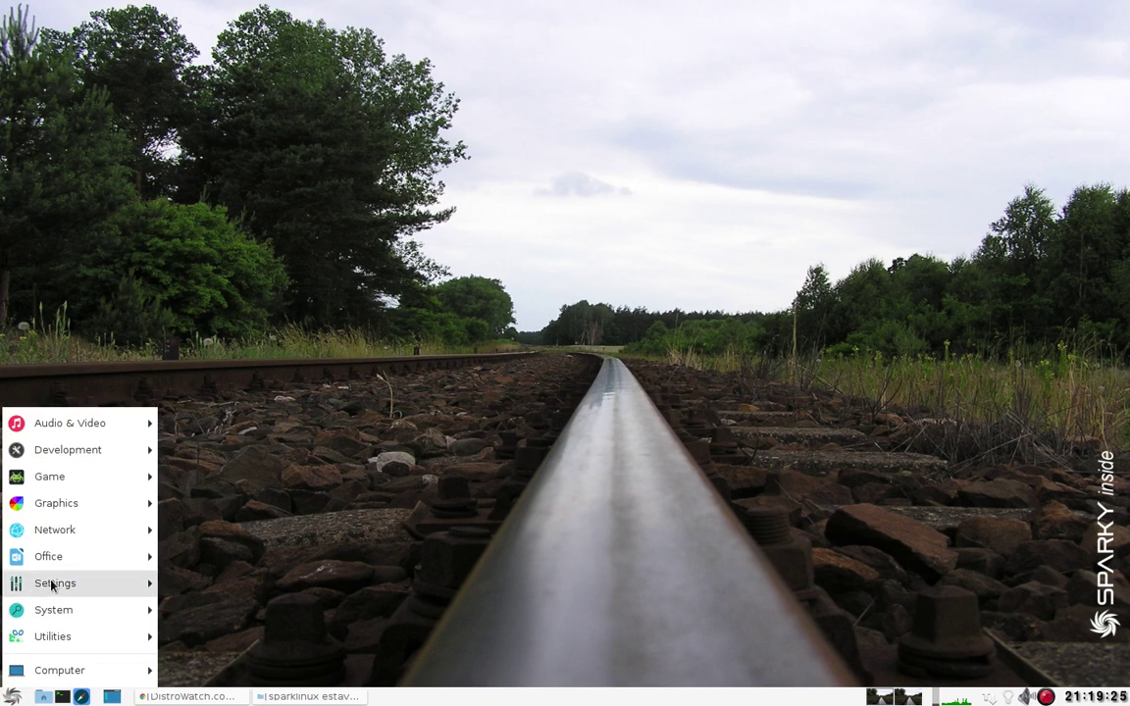
mouse_move(74, 585)
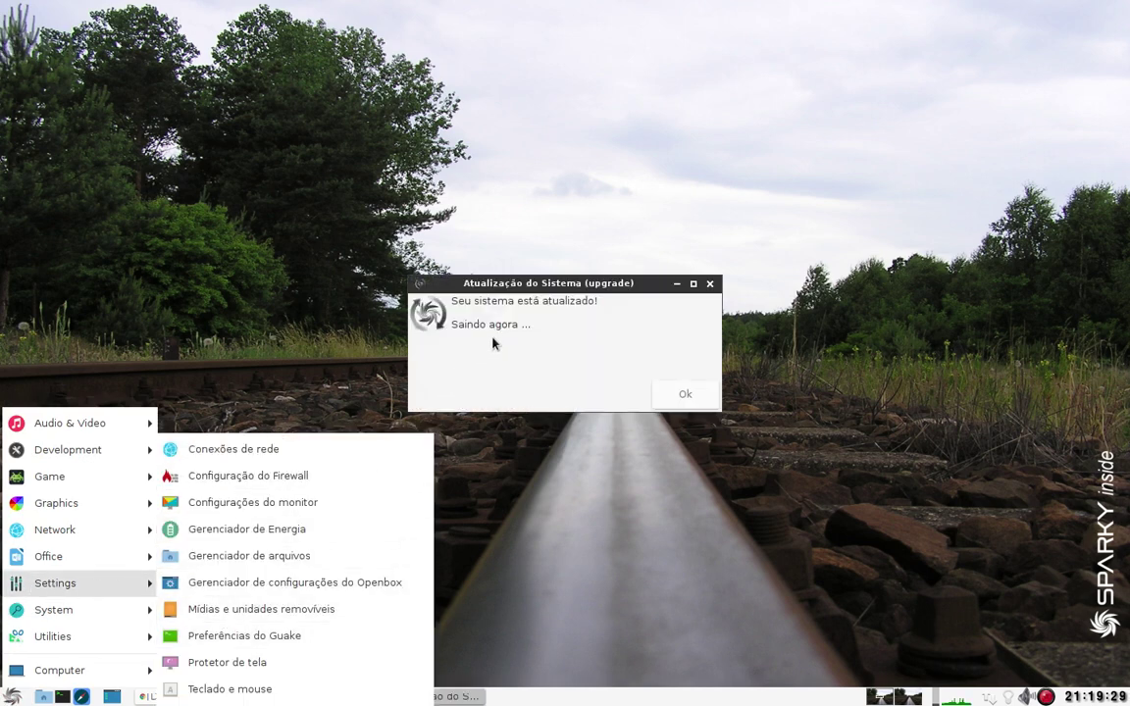
click(496, 361)
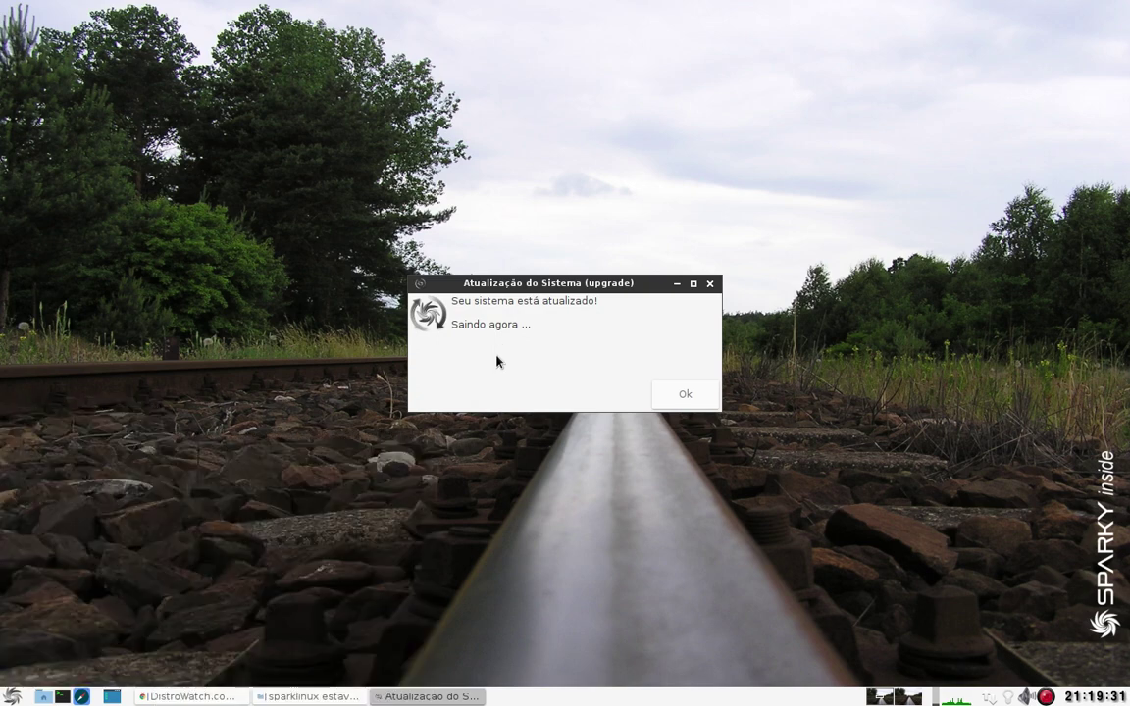
click(682, 393)
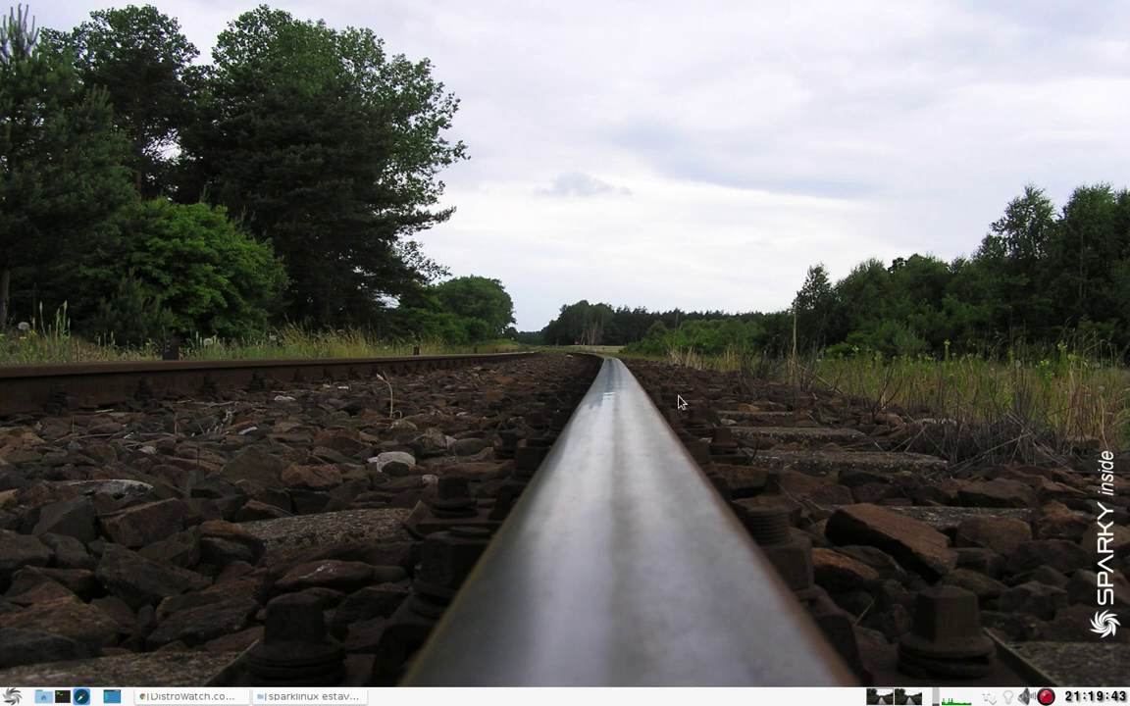
Open the Guake preferences to view the general settings, and close them without changes.
click(12, 696)
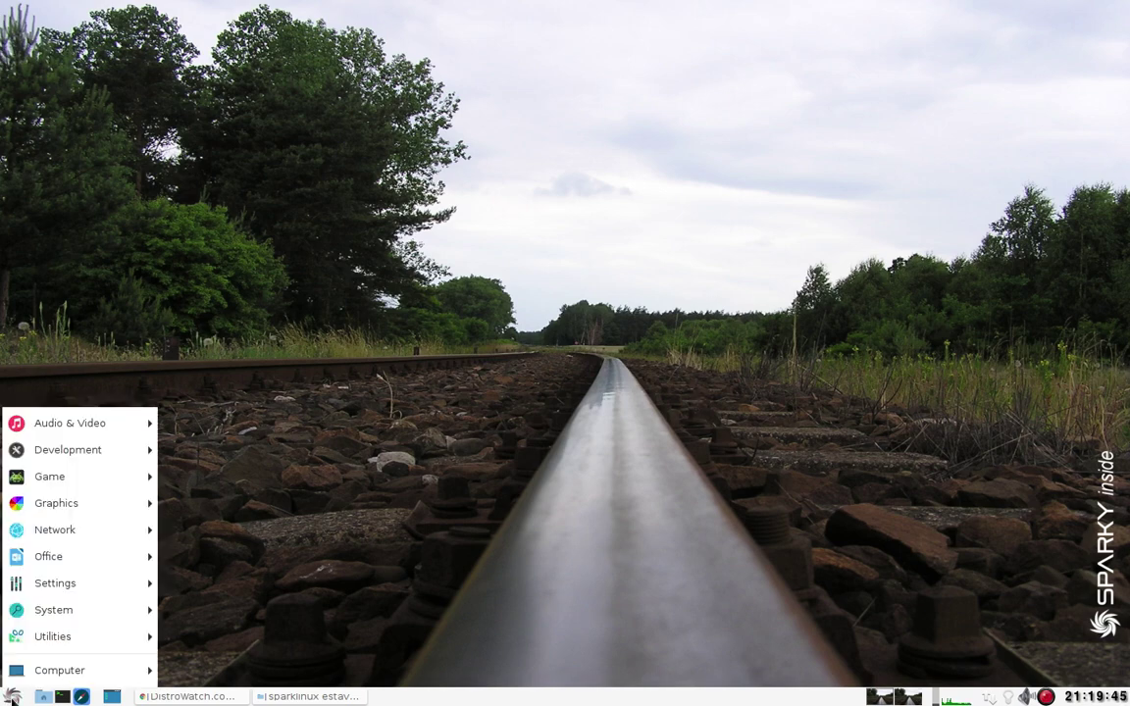
mouse_move(54, 586)
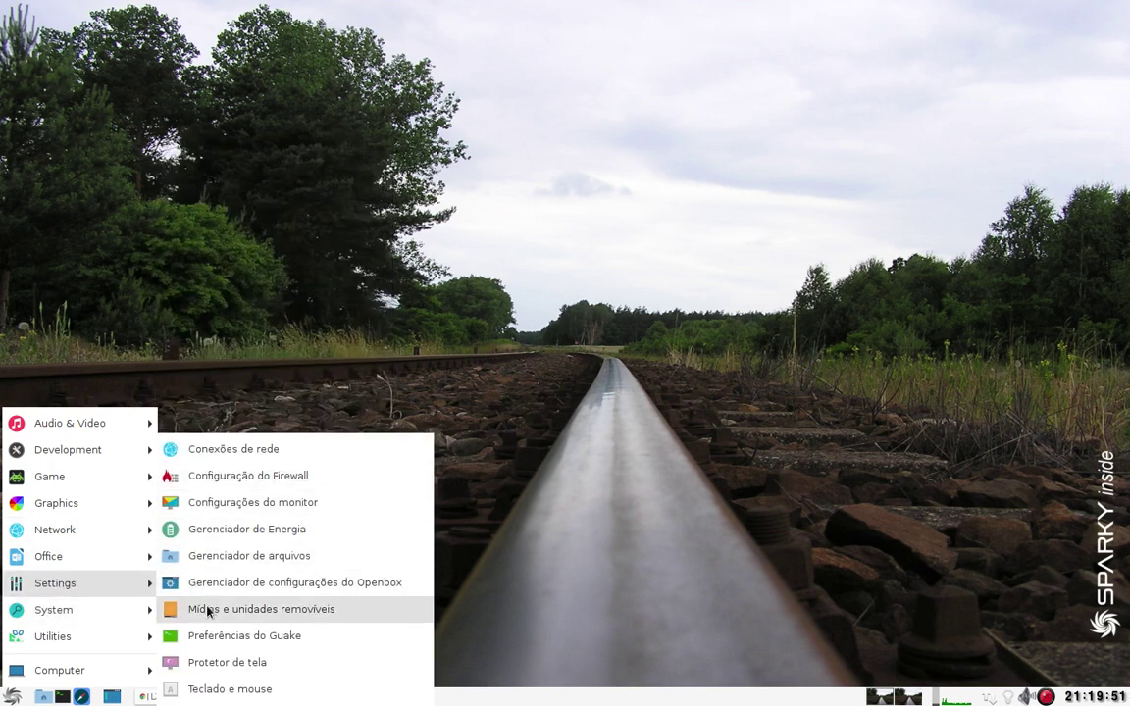
click(208, 637)
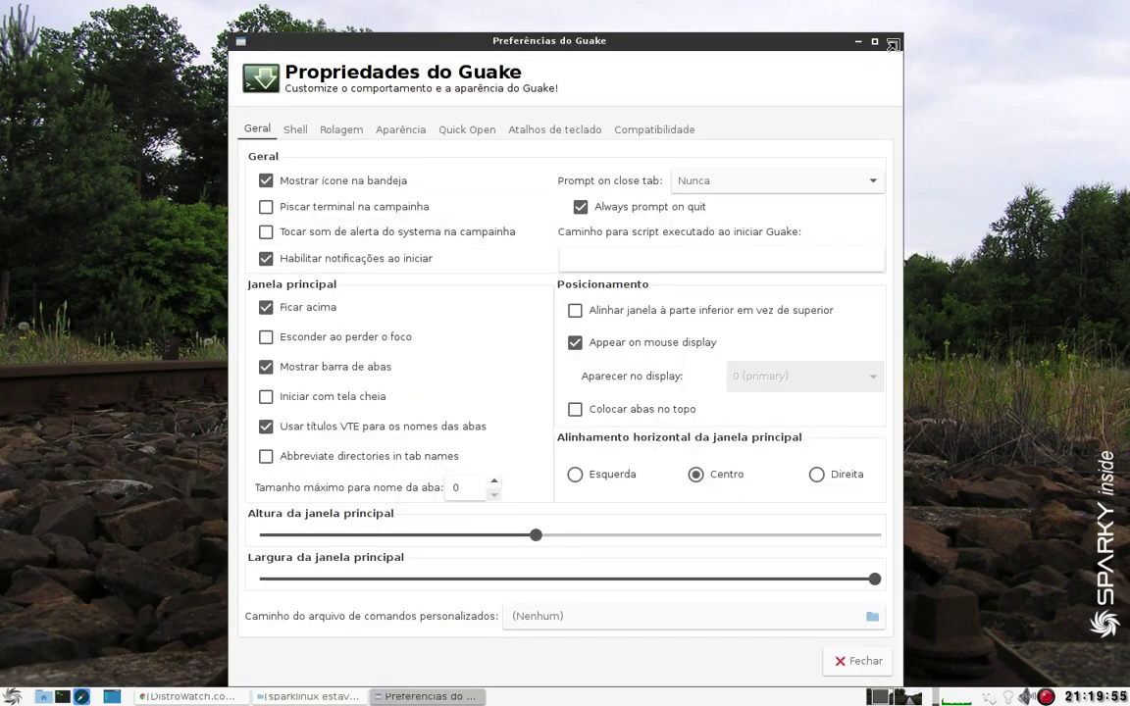
click(892, 44)
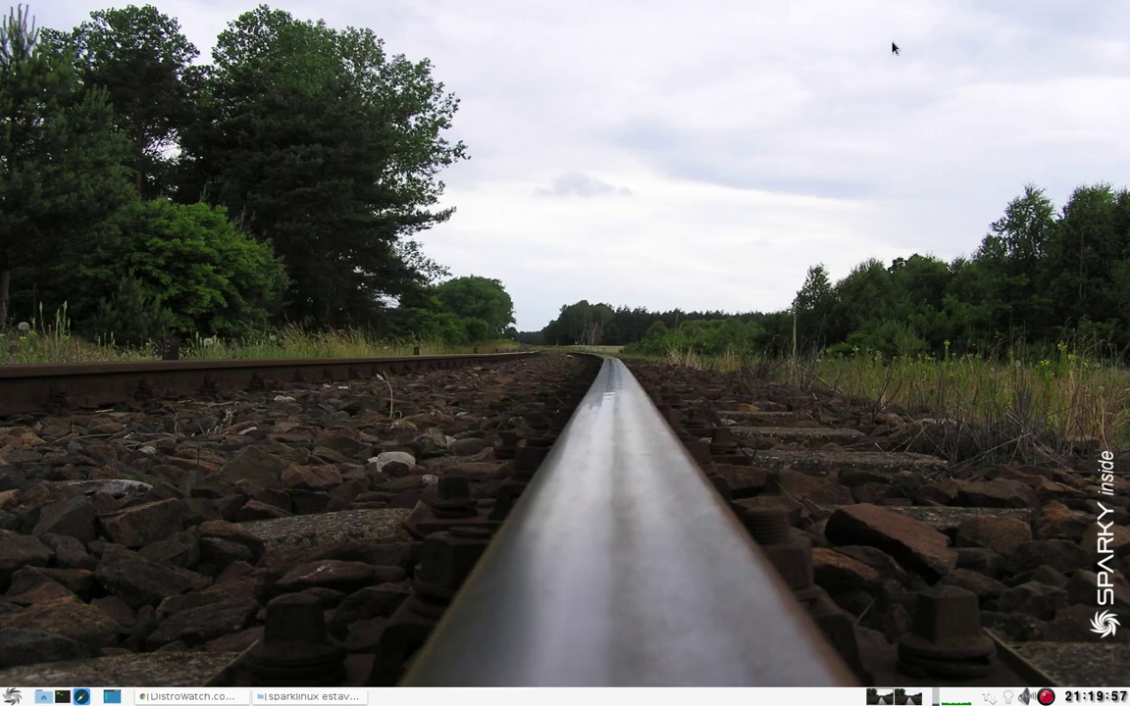
Start Guake Terminal, show its drop-down terminal once, and hide it again.
click(12, 696)
mouse_move(61, 610)
mouse_move(67, 635)
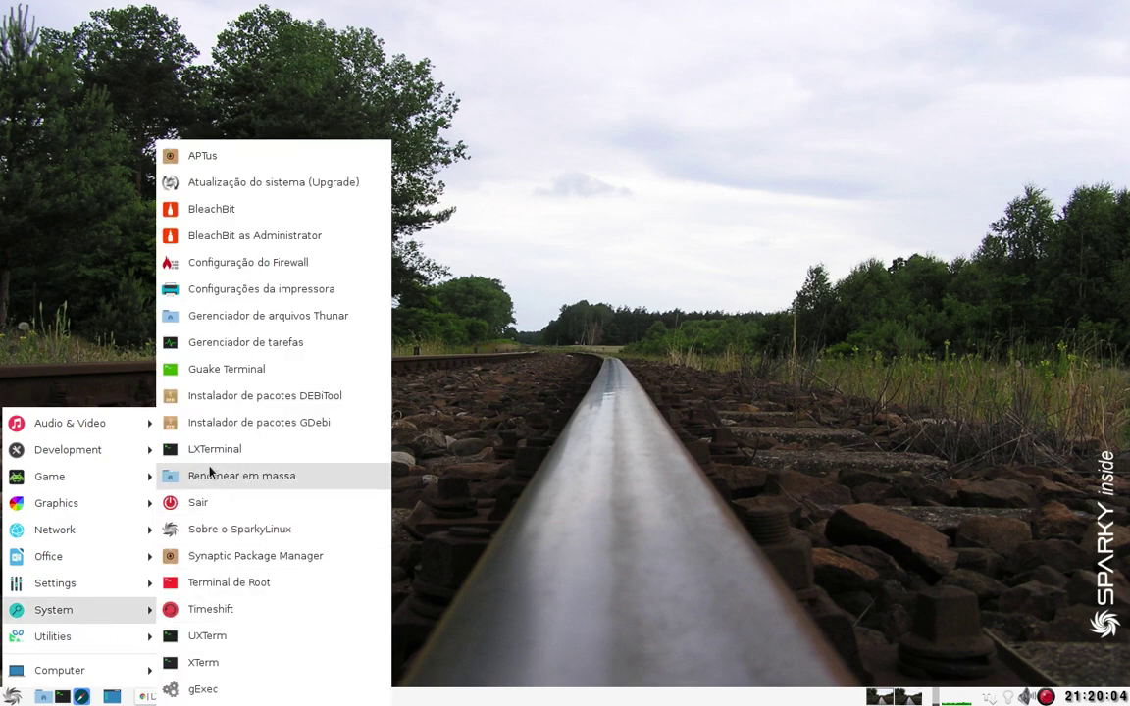
click(234, 370)
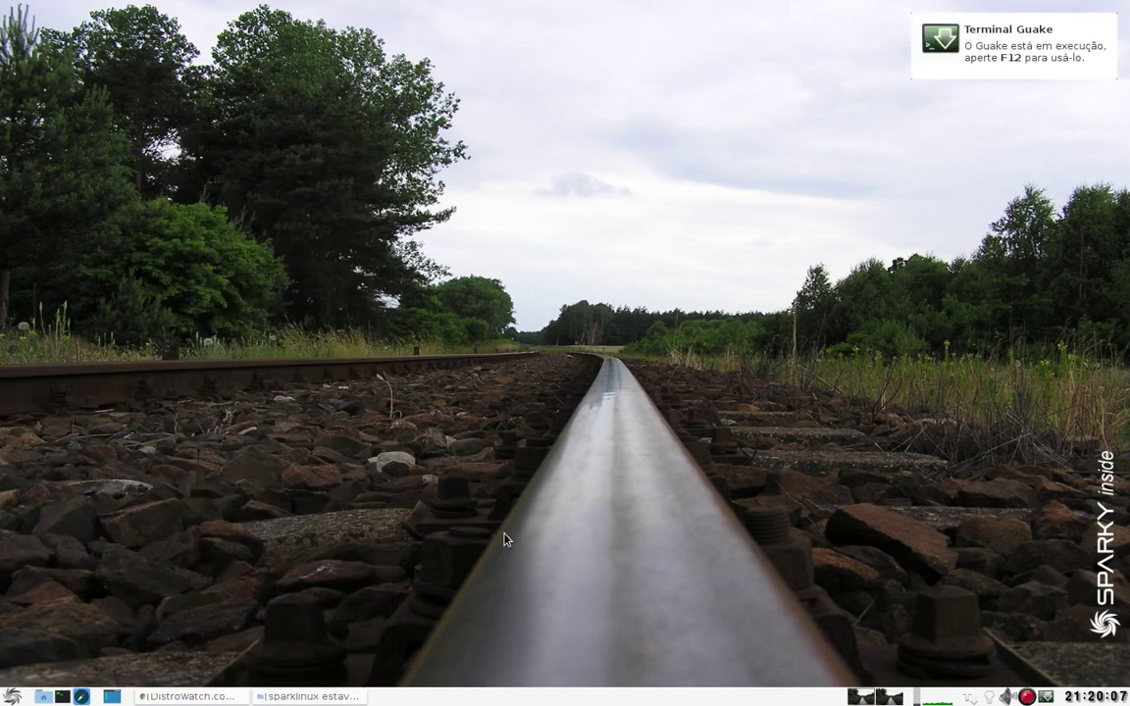
key(F12)
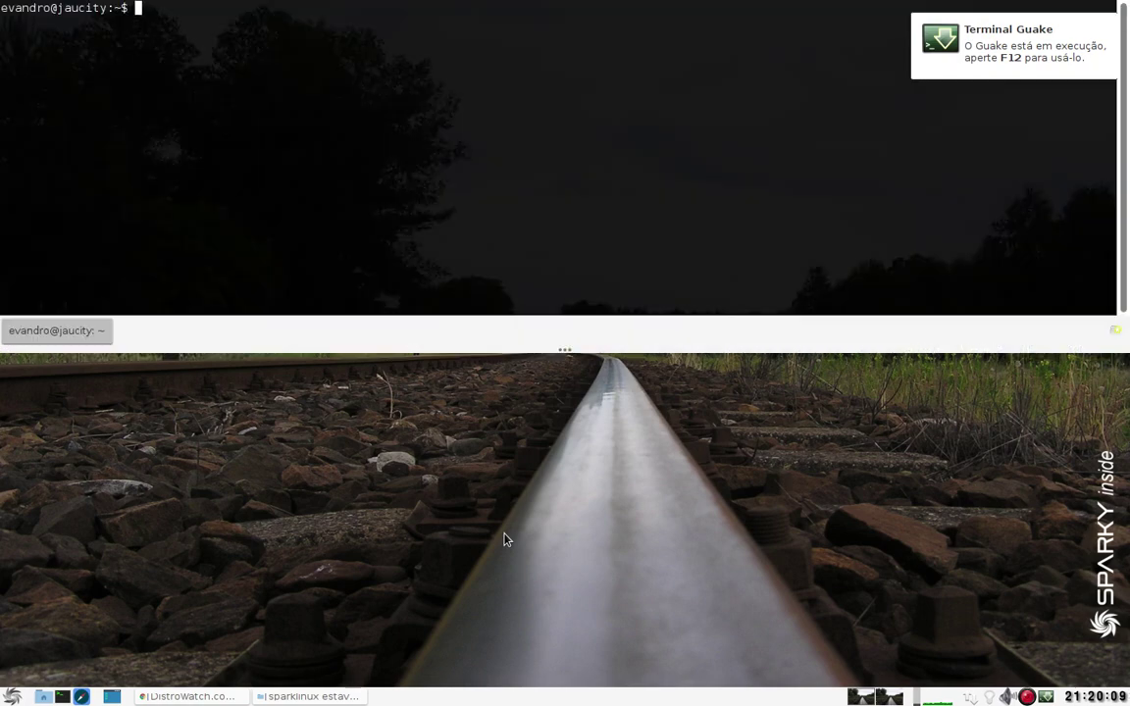
key(F12)
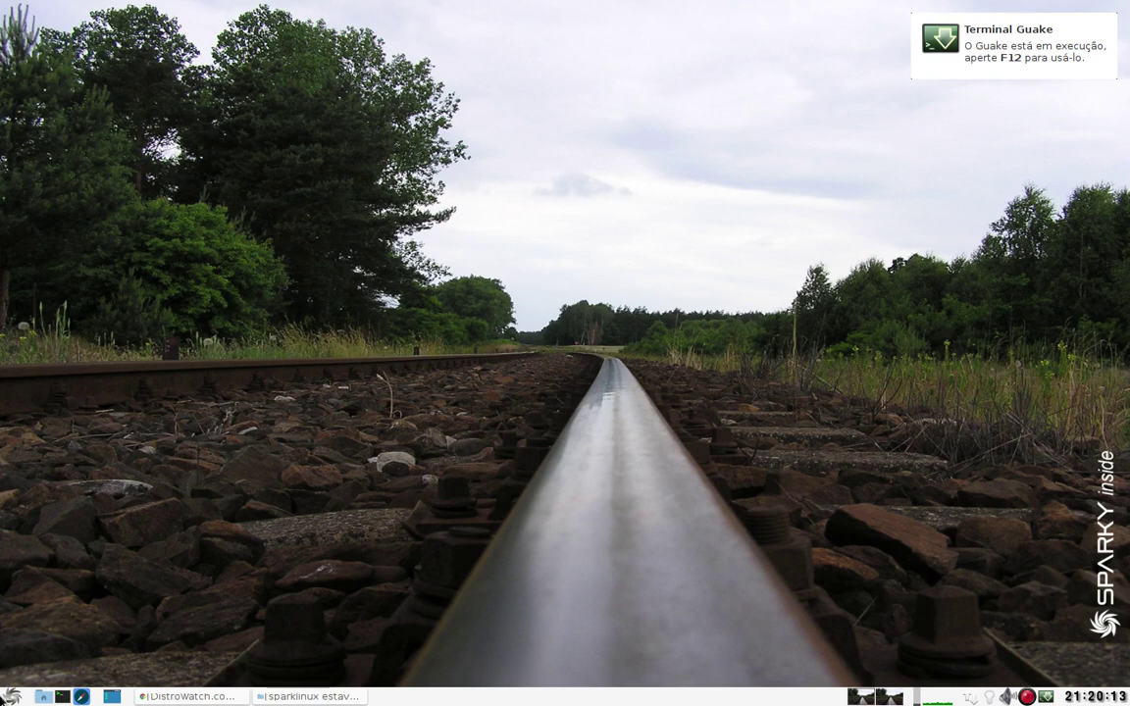
Open a terminal window and switch to the root account with sudo su, entering the account password.
click(62, 696)
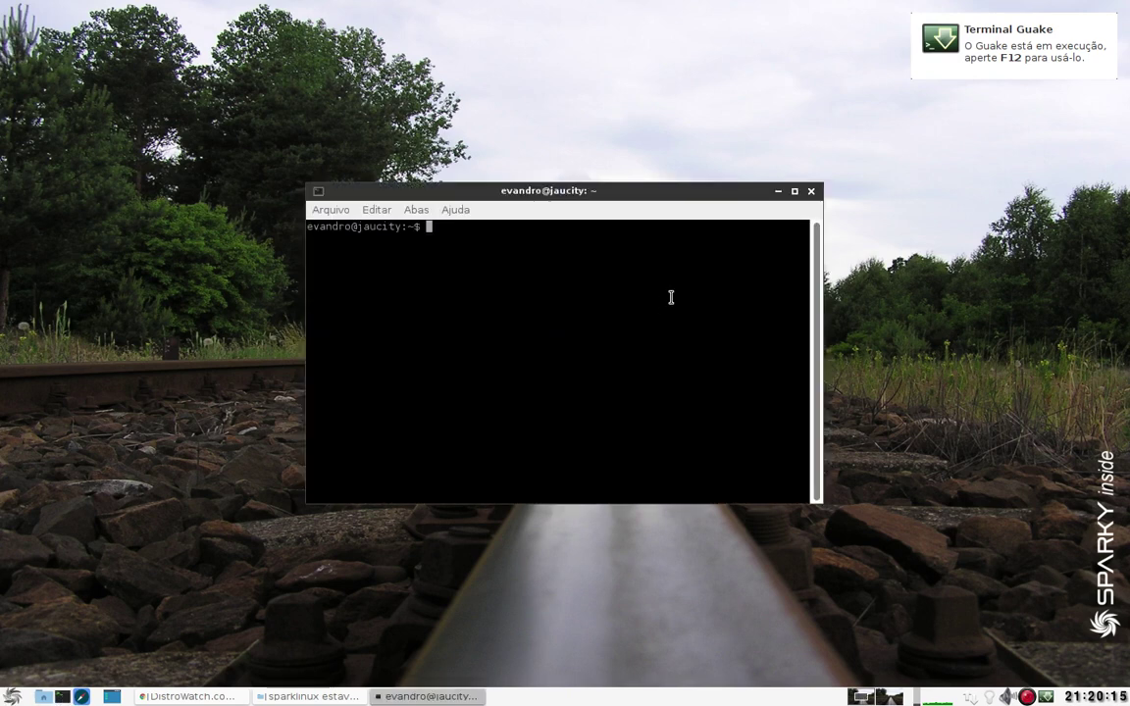
text(sudo su)
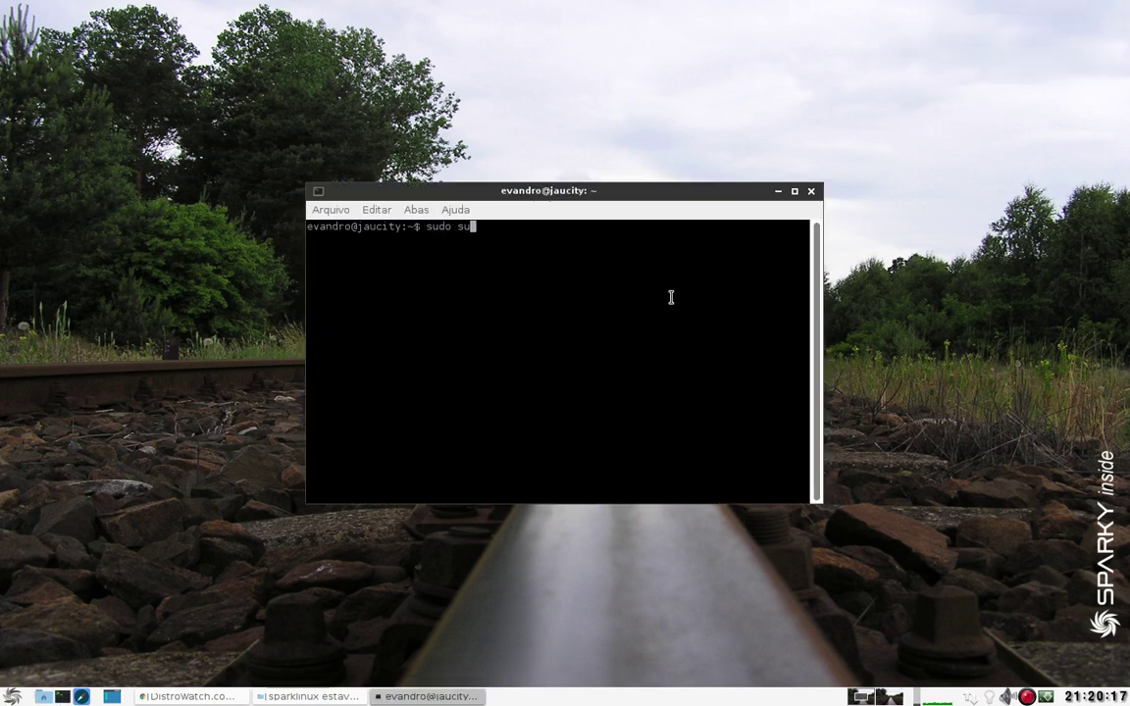
key(Return)
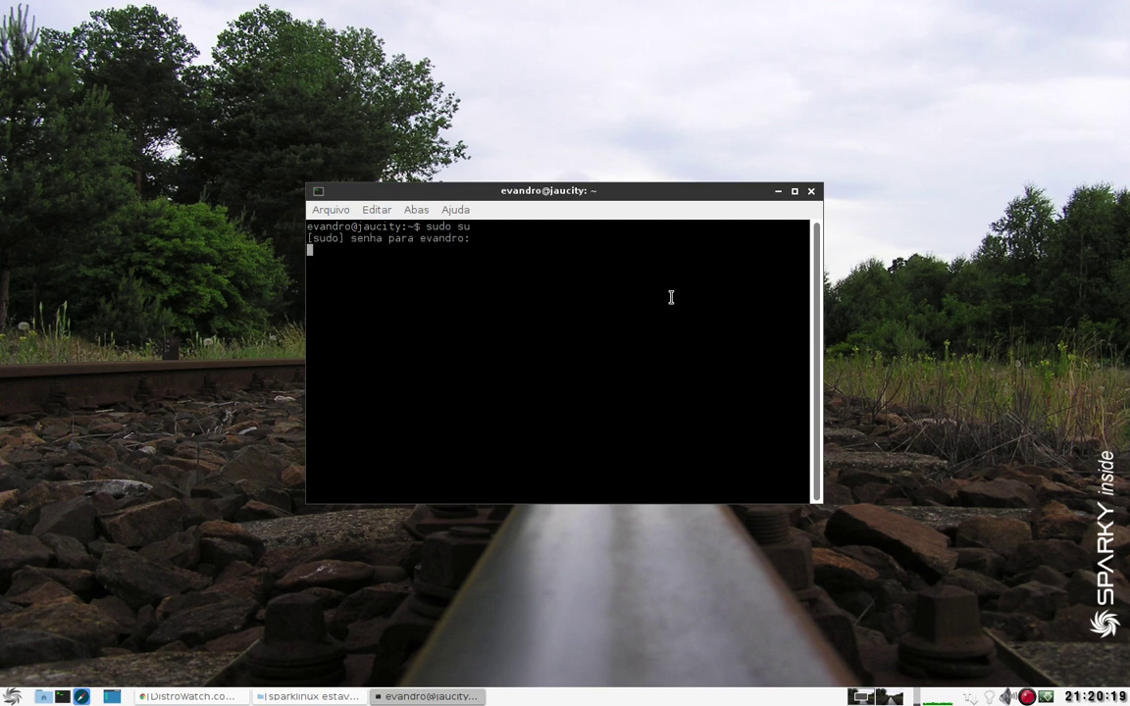
key(Return)
Try to refresh the package lists with apt update and upgrade the packages with apt upgrade.
text(apt update)
key(Return)
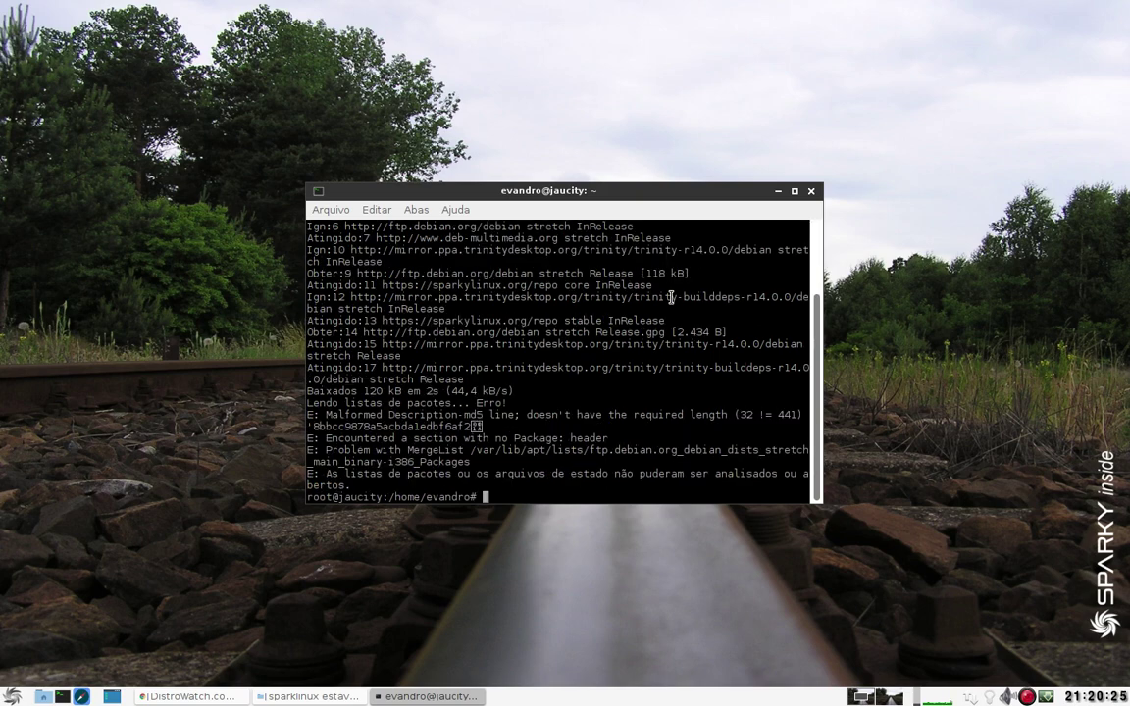
text(apt upgrade)
key(Return)
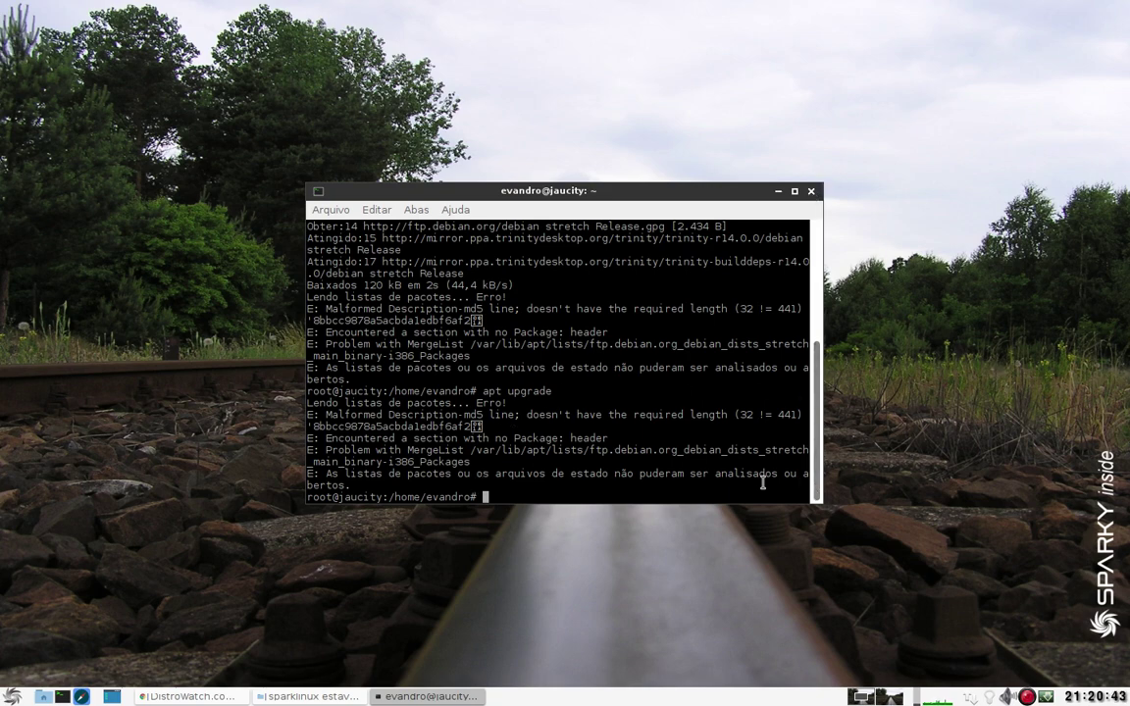
Review the apt output, retry apt upgrade, and close the terminal window.
scroll(821, 451, up, 5)
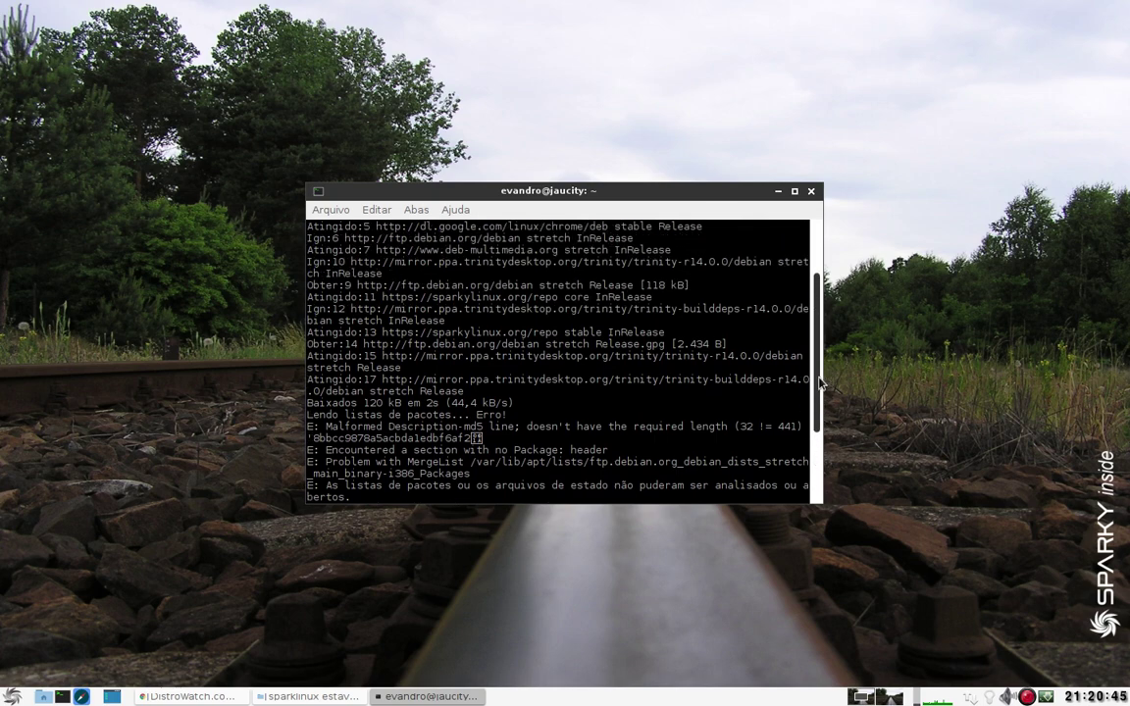
scroll(814, 457, down, 5)
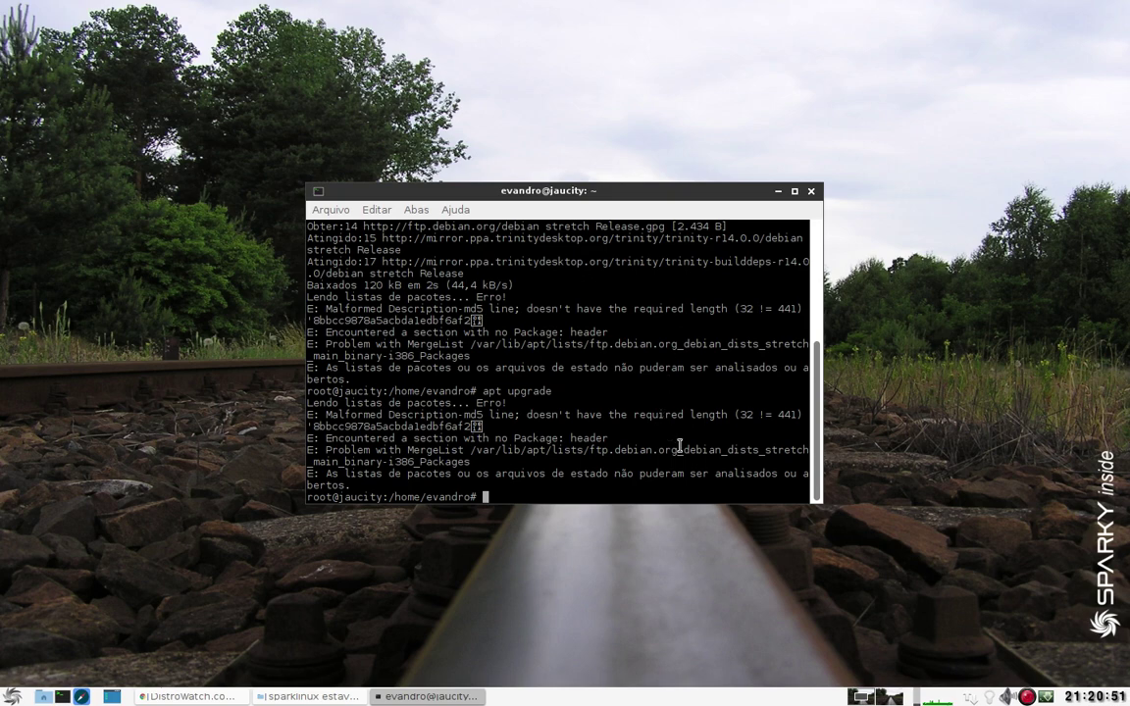
key(Up)
key(Return)
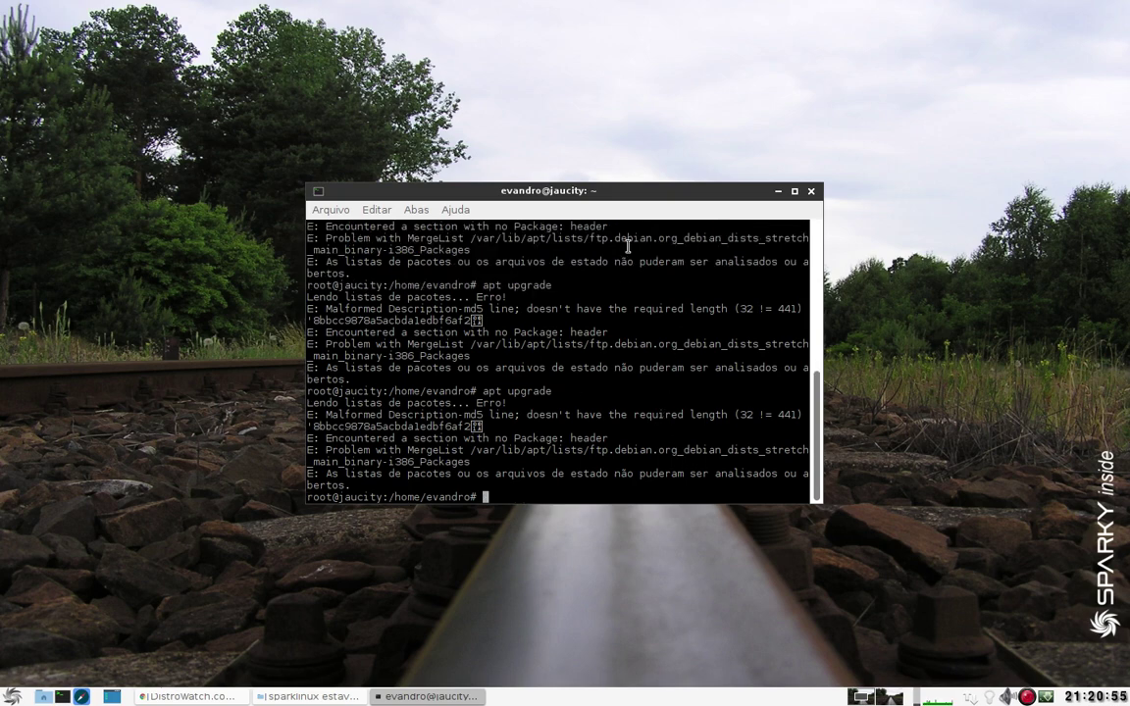
click(810, 191)
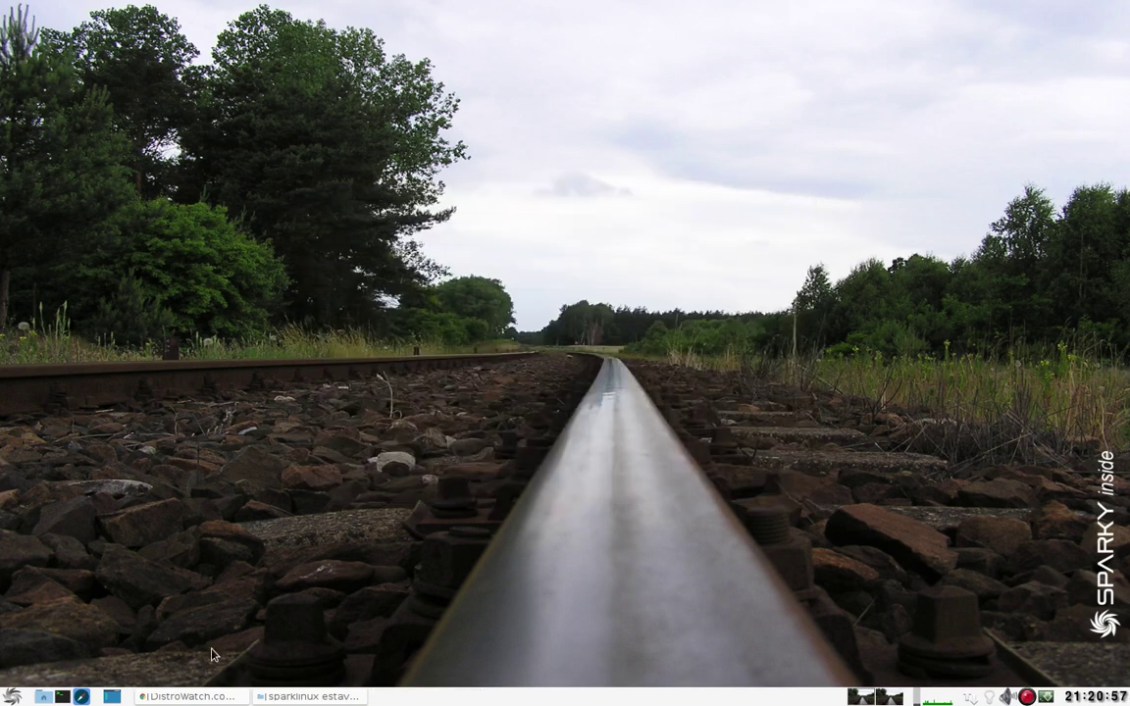
Open the gExec run-command dialog to view its options, and cancel it.
click(316, 698)
click(316, 698)
click(10, 697)
mouse_move(64, 609)
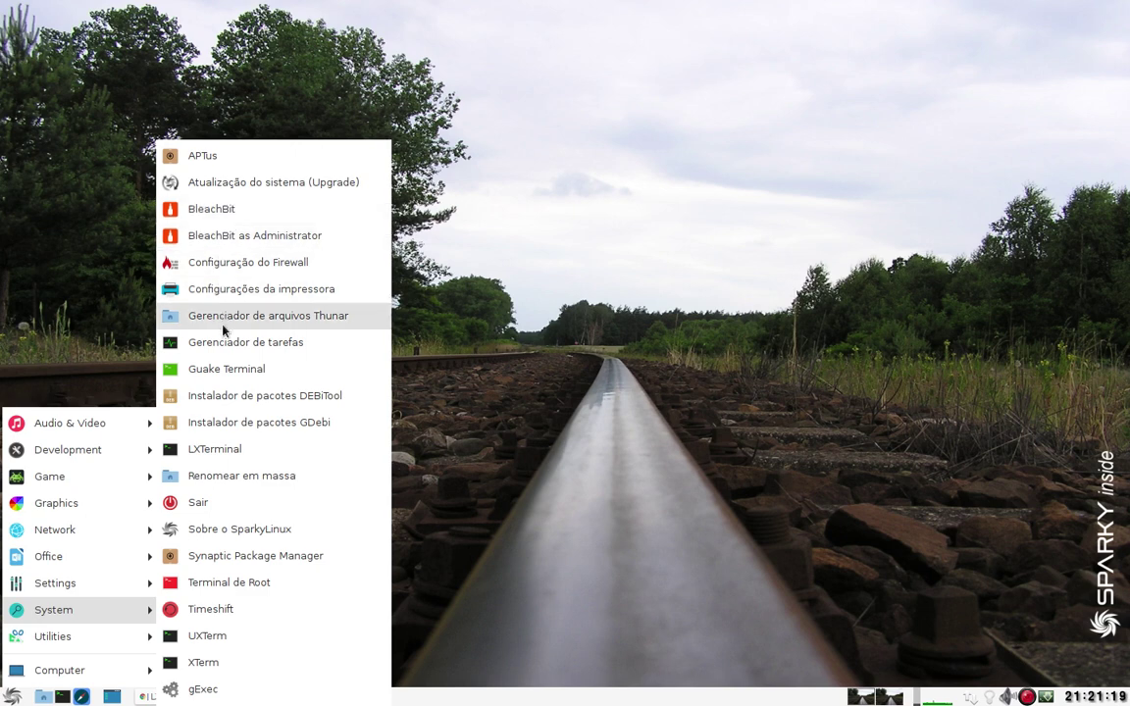
click(206, 691)
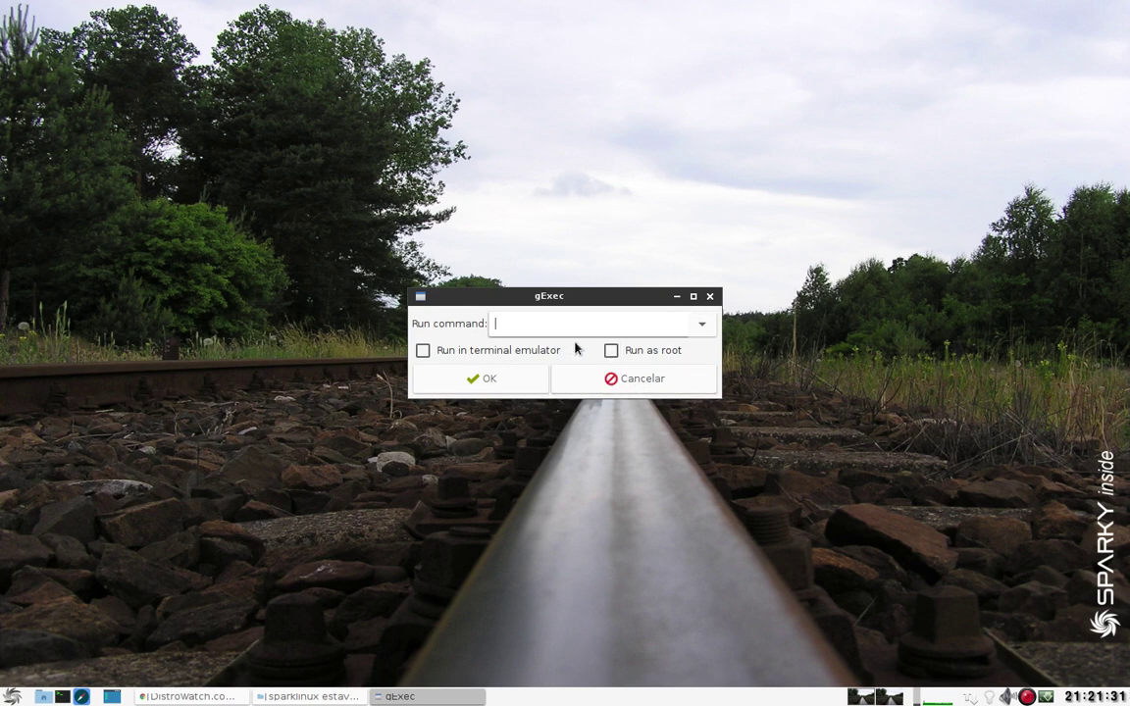
click(615, 378)
Try to open Synaptic Package Manager, authenticating with the account password, and dismiss the error dialog.
click(11, 696)
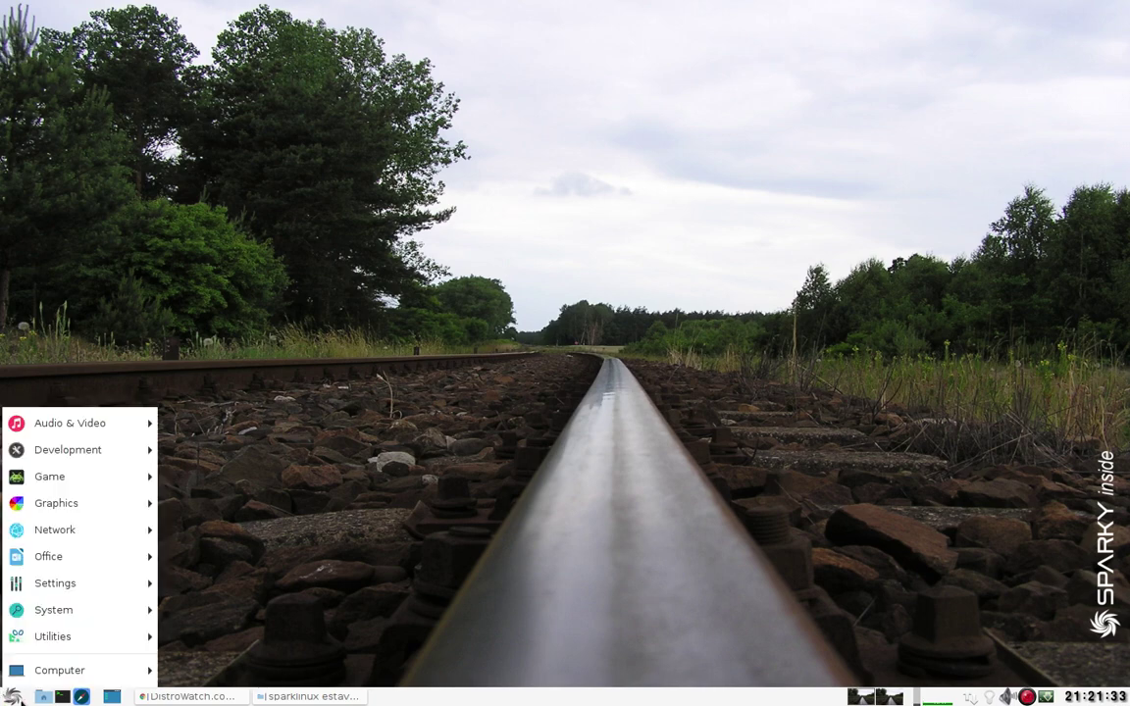
mouse_move(87, 612)
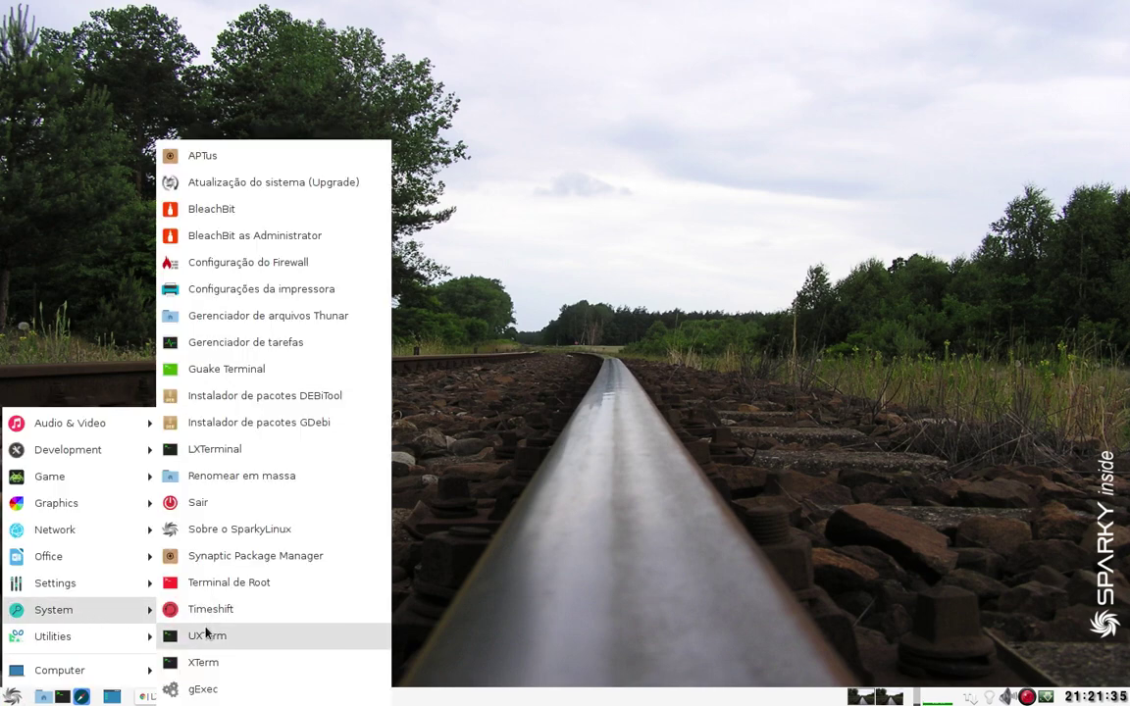
click(247, 557)
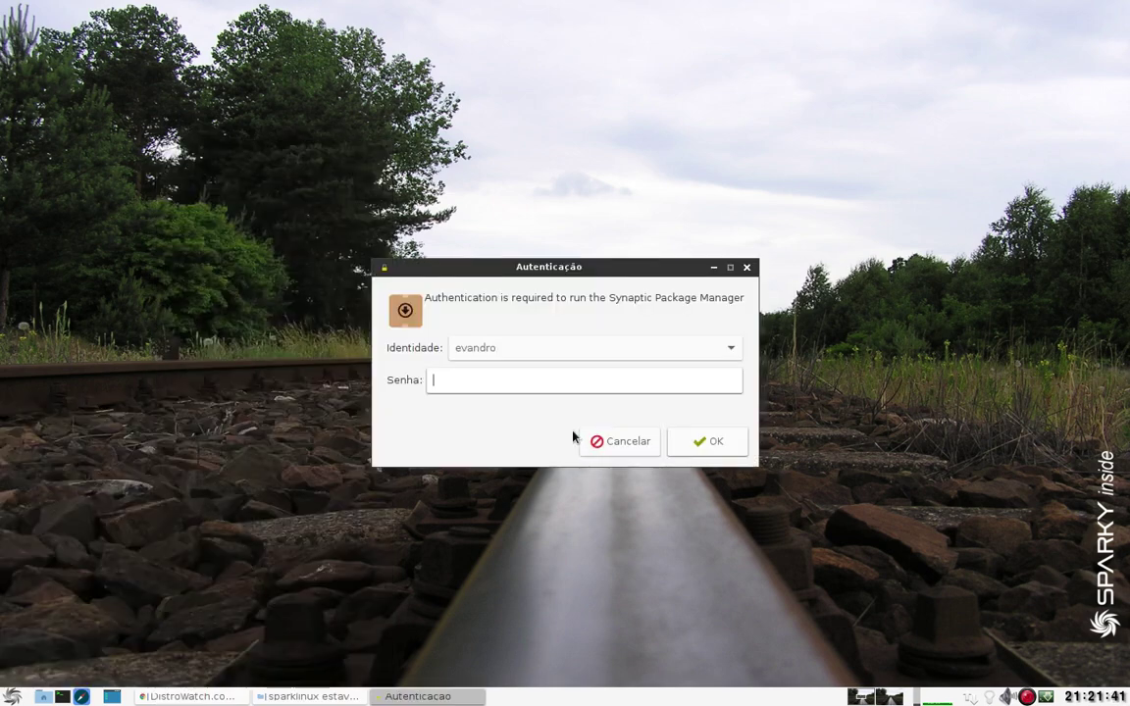
text(••••••)
key(Return)
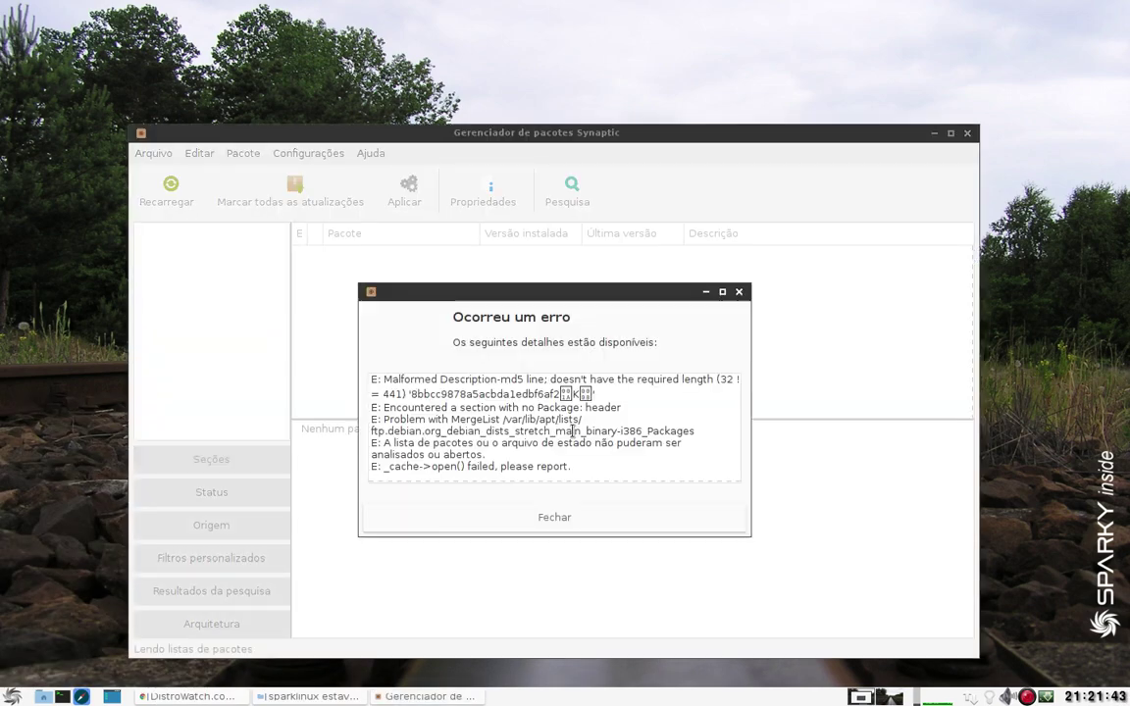
click(563, 520)
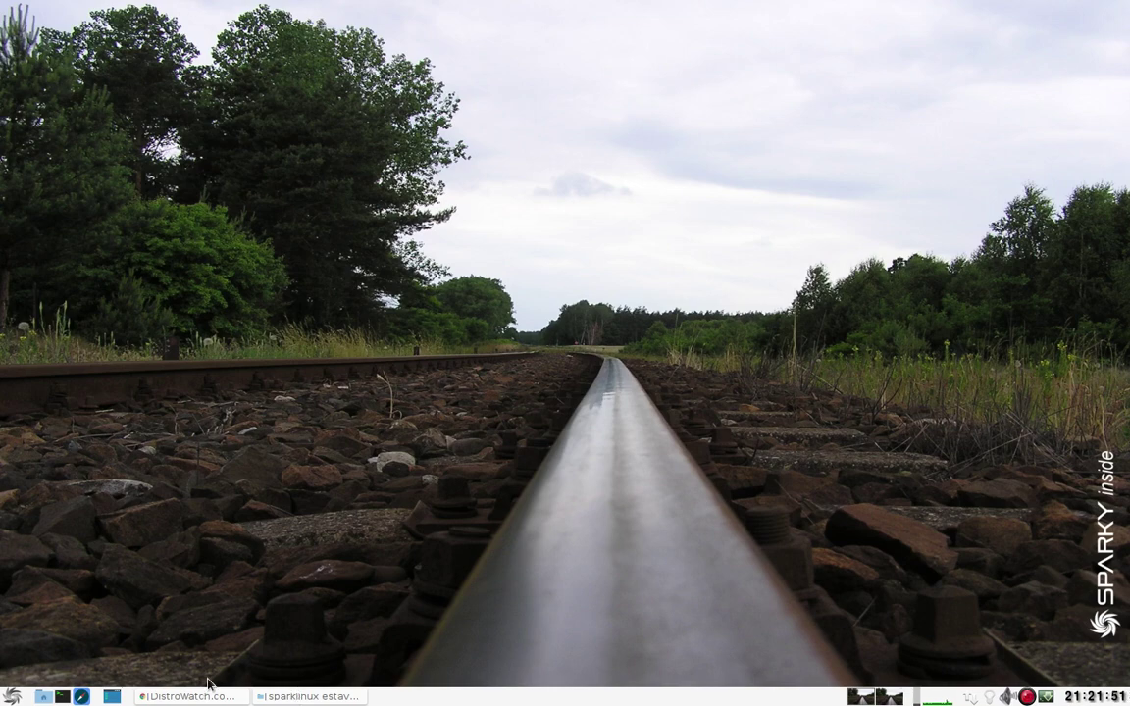
Open the Sobre o SparkyLinux window to examine the system's version, kernel, and memory details.
click(294, 695)
click(307, 697)
click(10, 696)
click(10, 697)
click(10, 696)
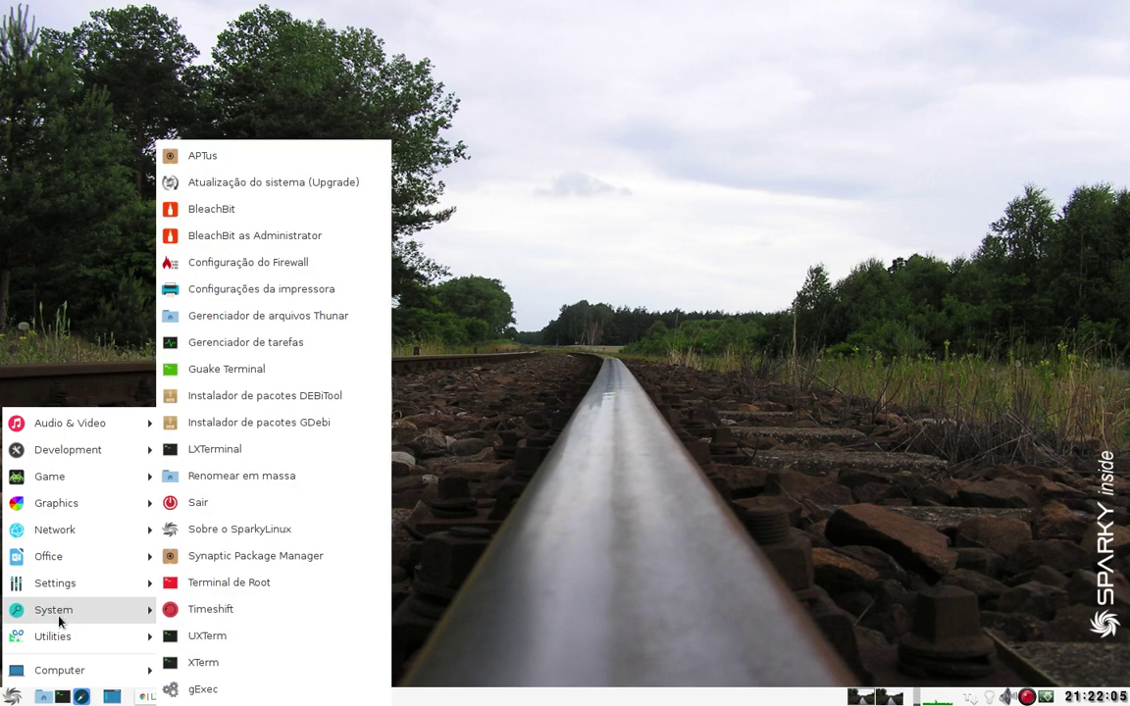
mouse_move(66, 564)
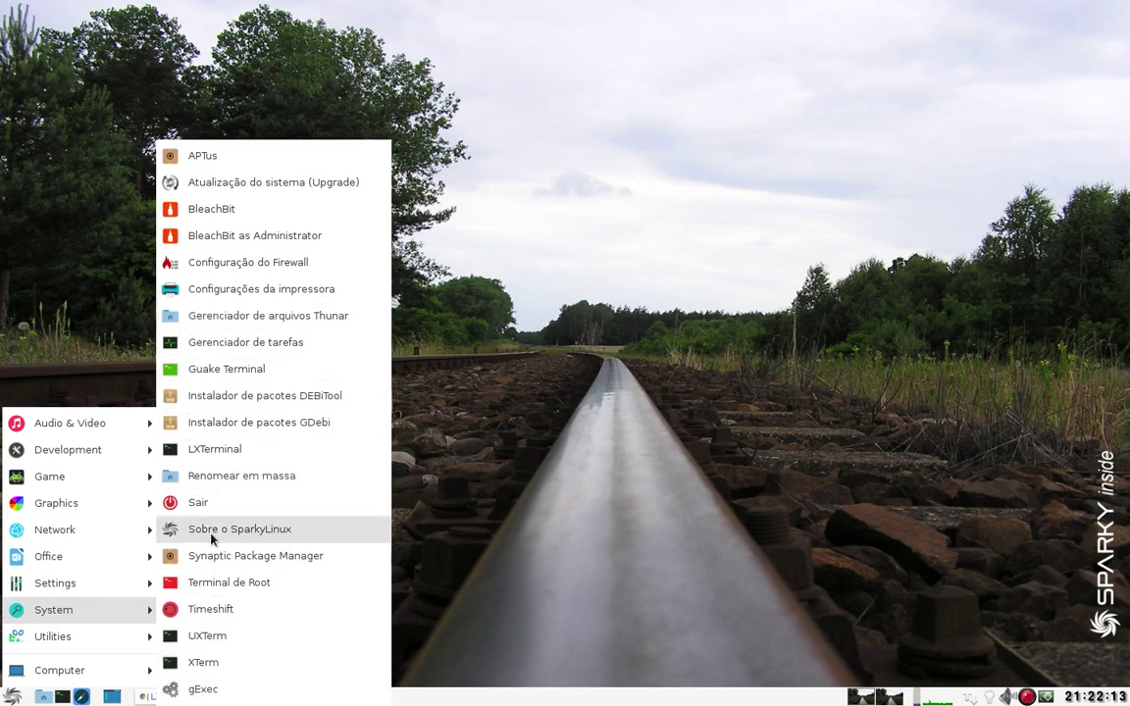
click(225, 529)
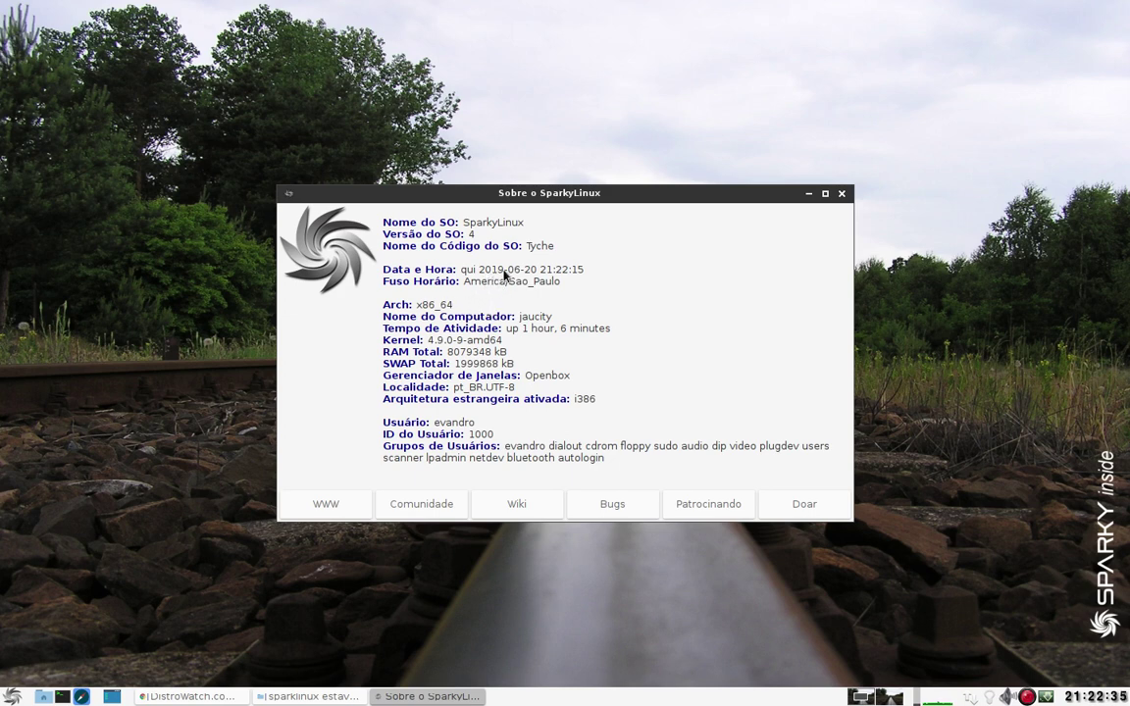
Check the current date in the panel calendar, dismiss it, and close the Sobre o SparkyLinux window.
click(1107, 695)
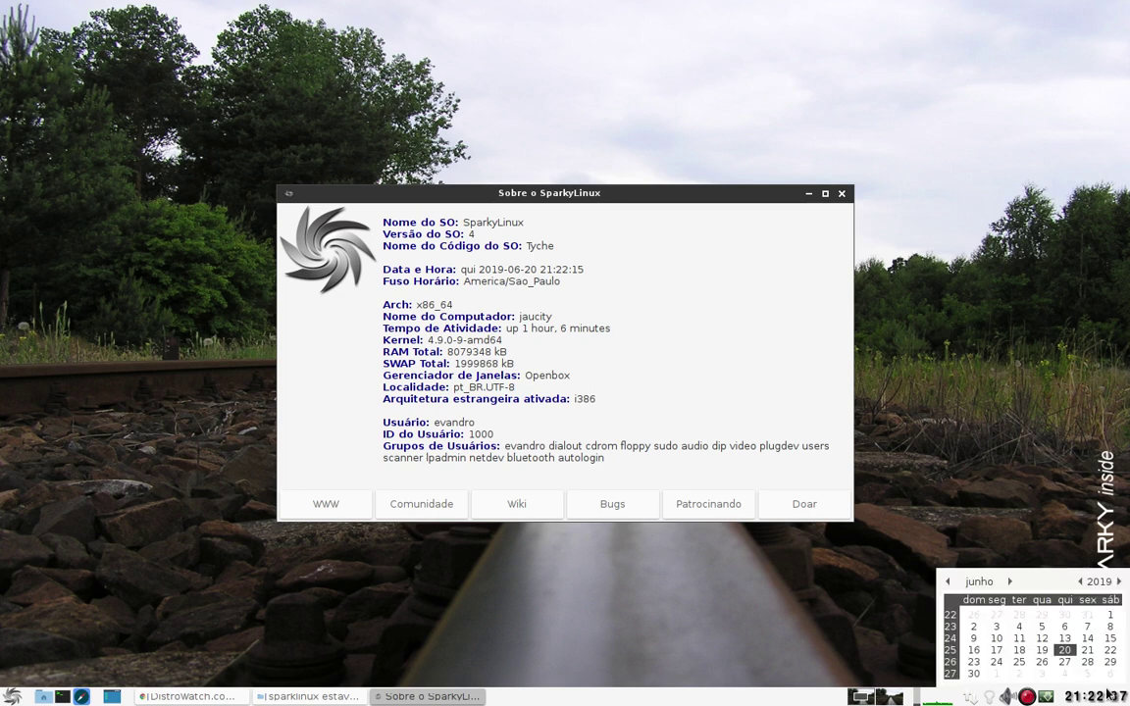
click(1101, 695)
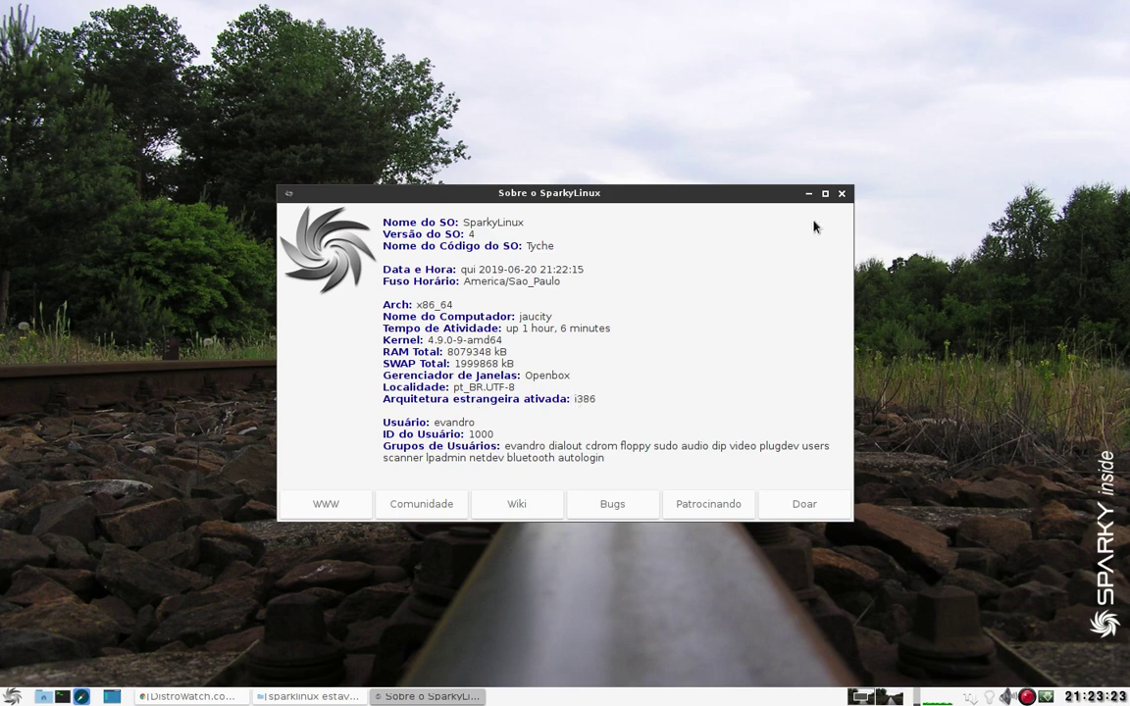
click(842, 194)
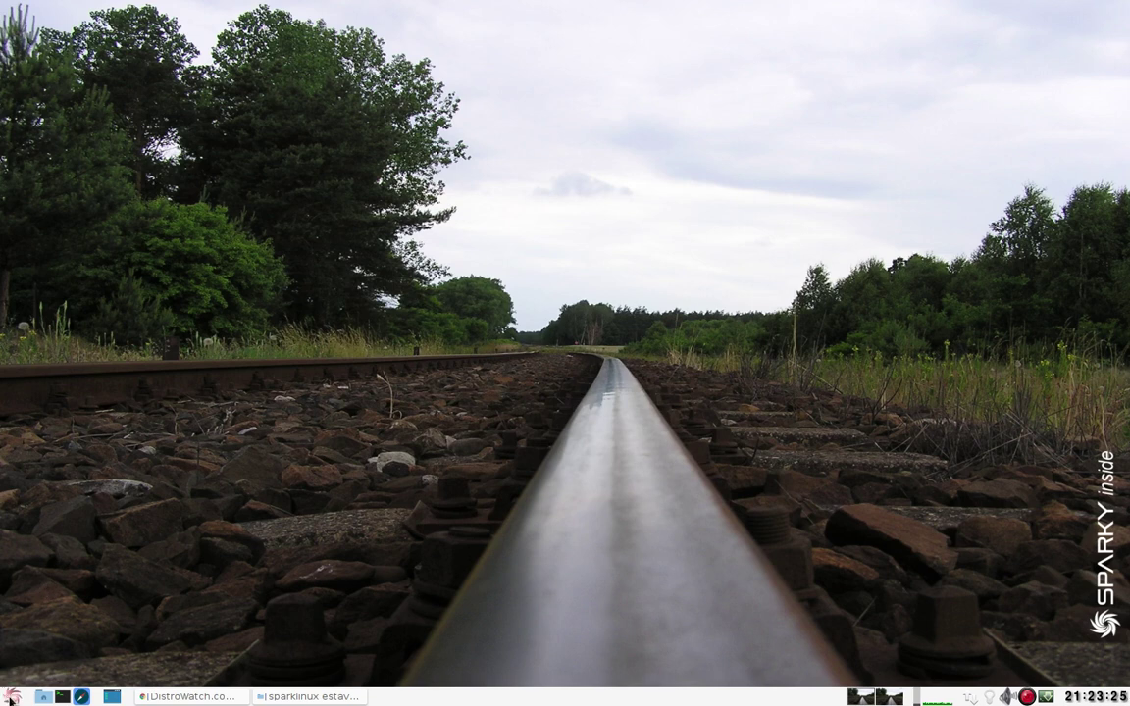
Open a terminal and run uname -a to inspect the kernel version and build date.
click(61, 696)
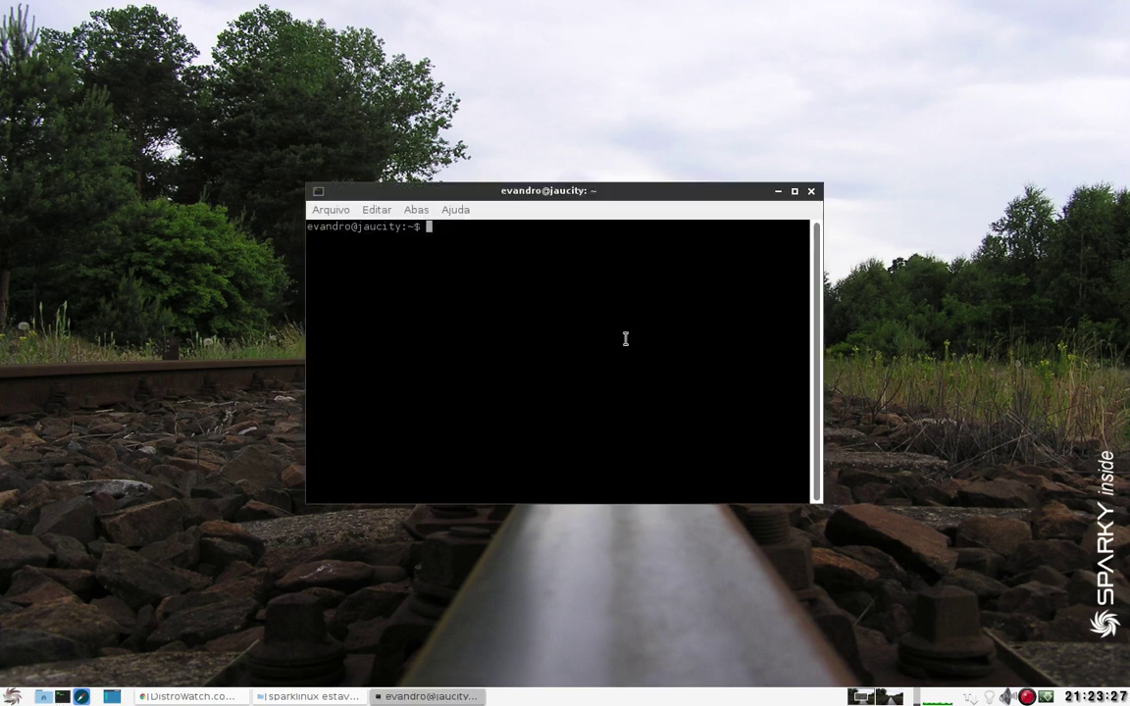
text(uname -a)
key(Return)
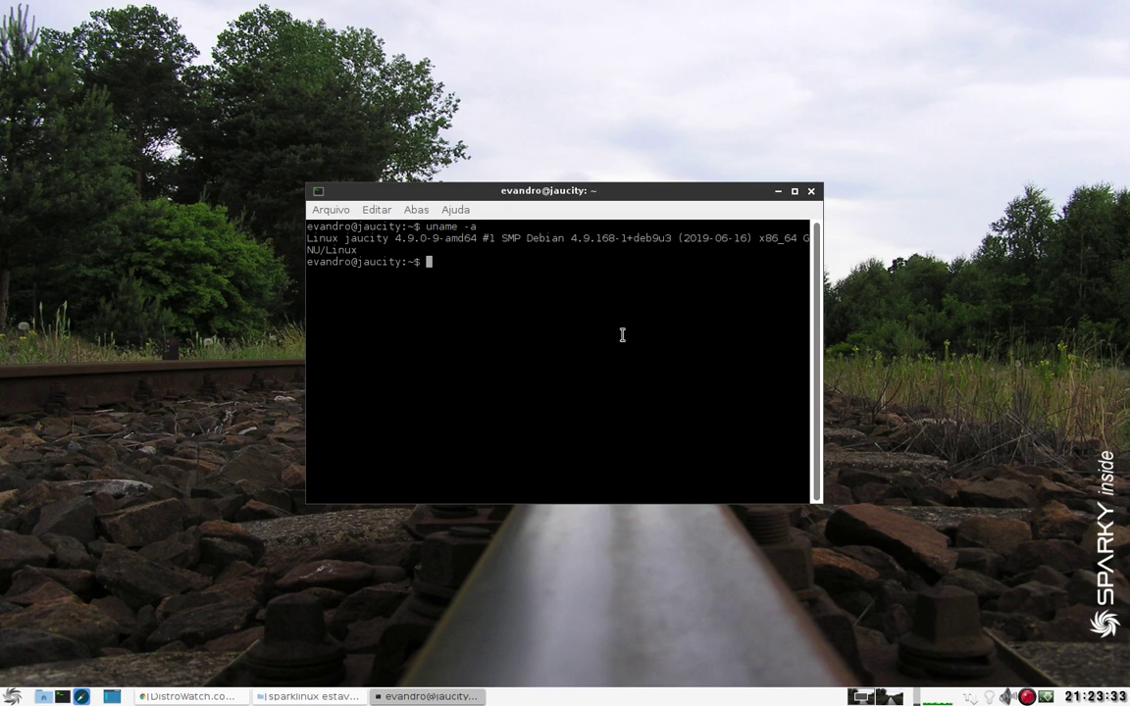
drag(767, 238, 800, 239)
click(778, 287)
Run lsb_release -a to view the distribution release details, and minimize the terminal window.
text(lsb_release -a)
key(Return)
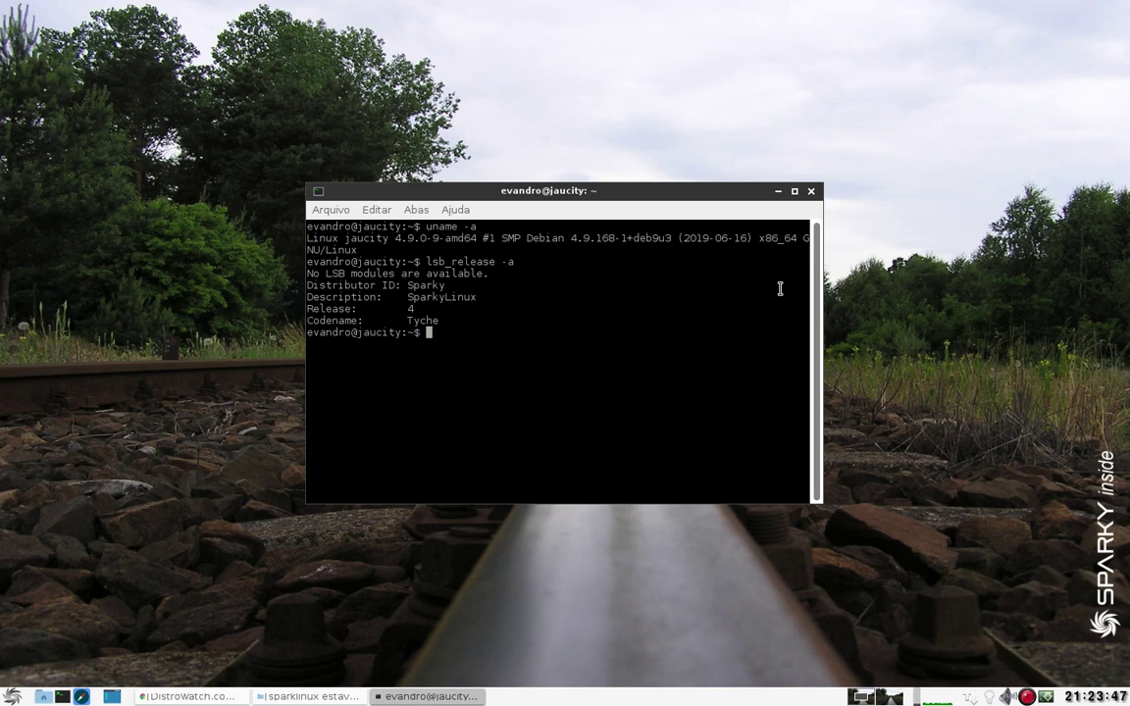
click(778, 193)
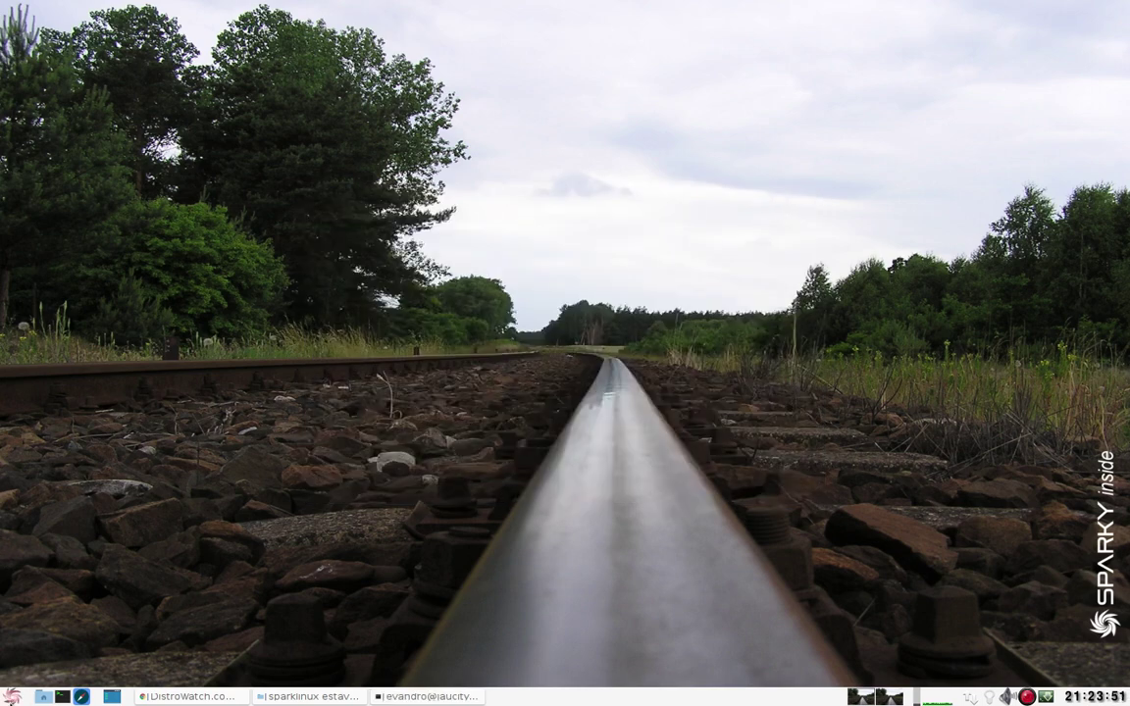
Reopen the Sobre o SparkyLinux window to review the system details and its website, community and donation links, and close it.
click(10, 698)
mouse_move(64, 612)
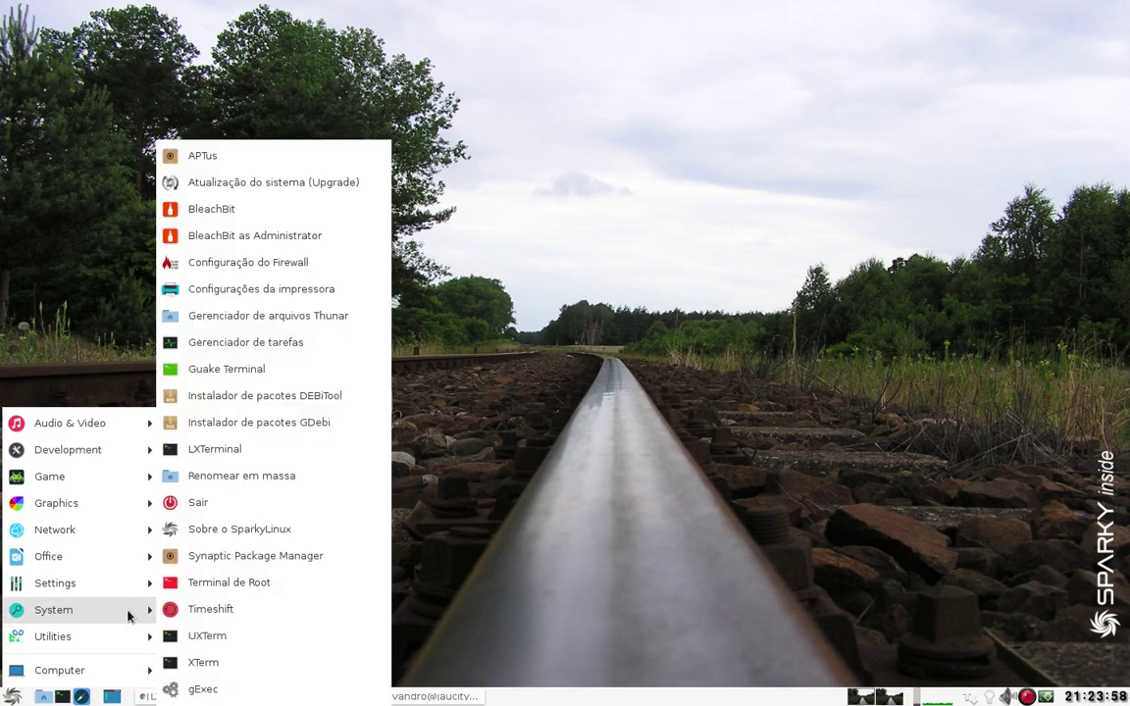
click(236, 528)
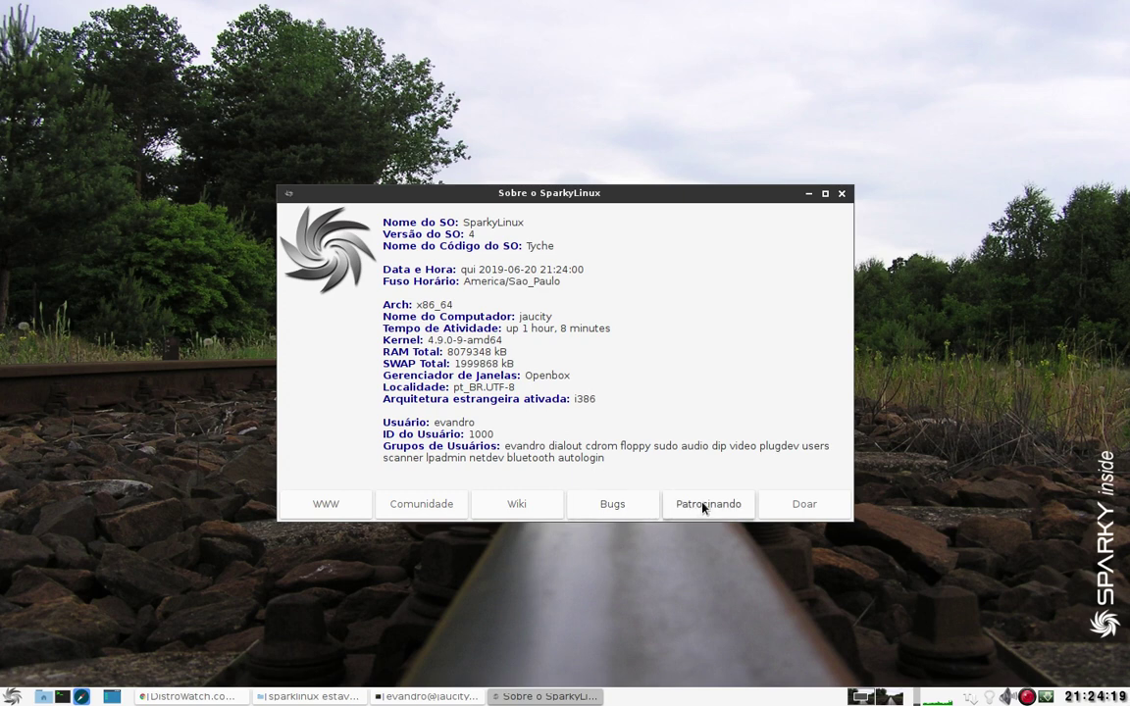
click(841, 193)
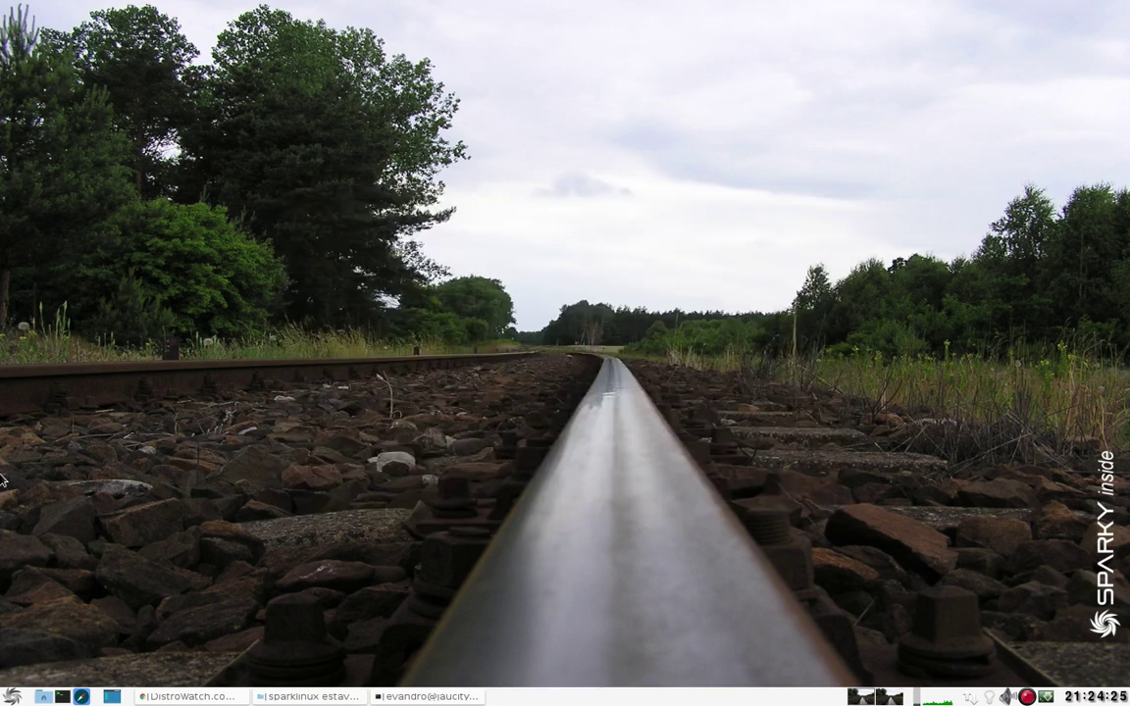
Try to open the firewall configuration tool, authenticating with the account password.
click(12, 696)
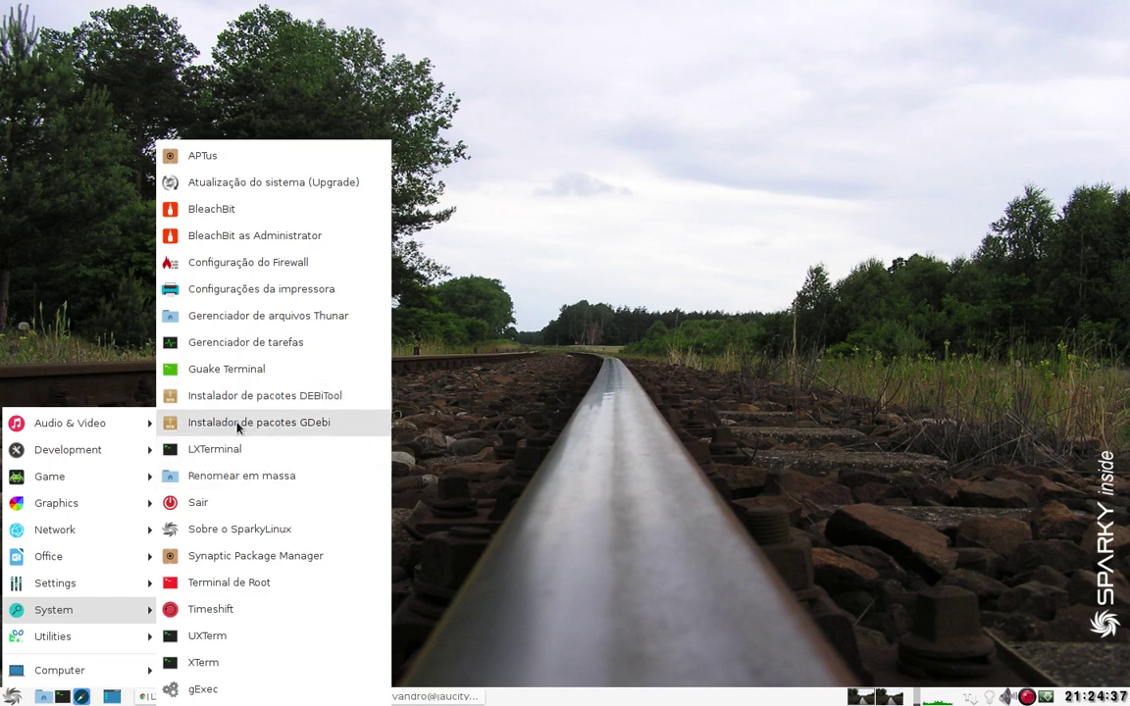
click(239, 262)
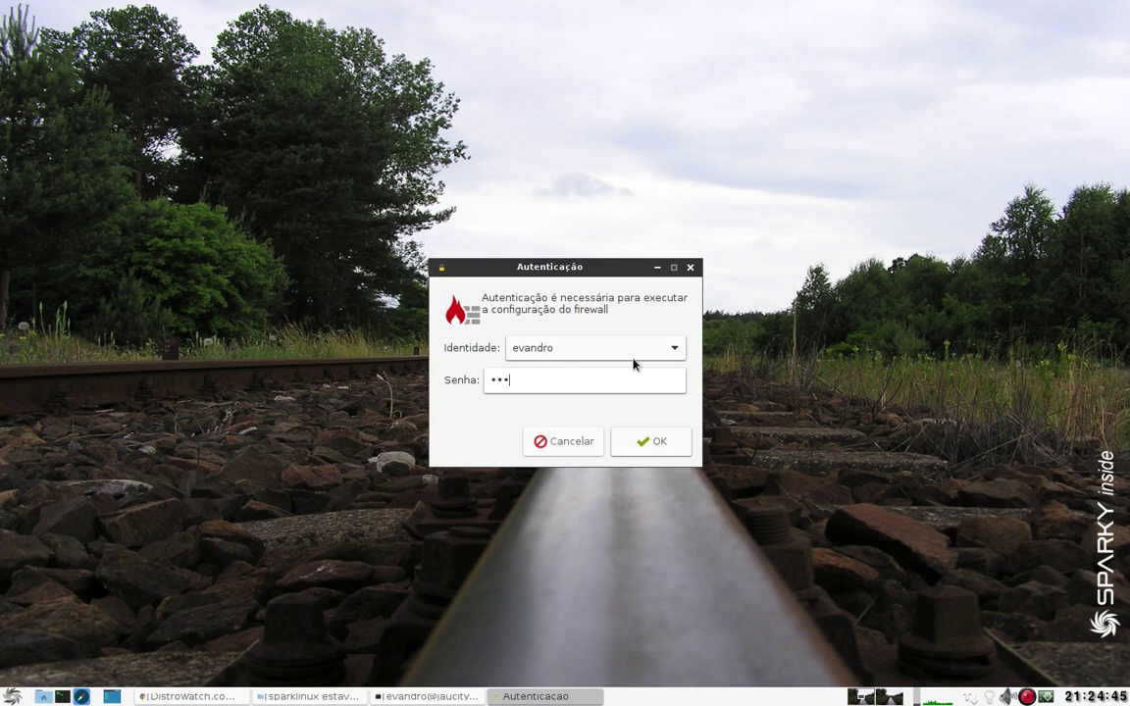
key(Return)
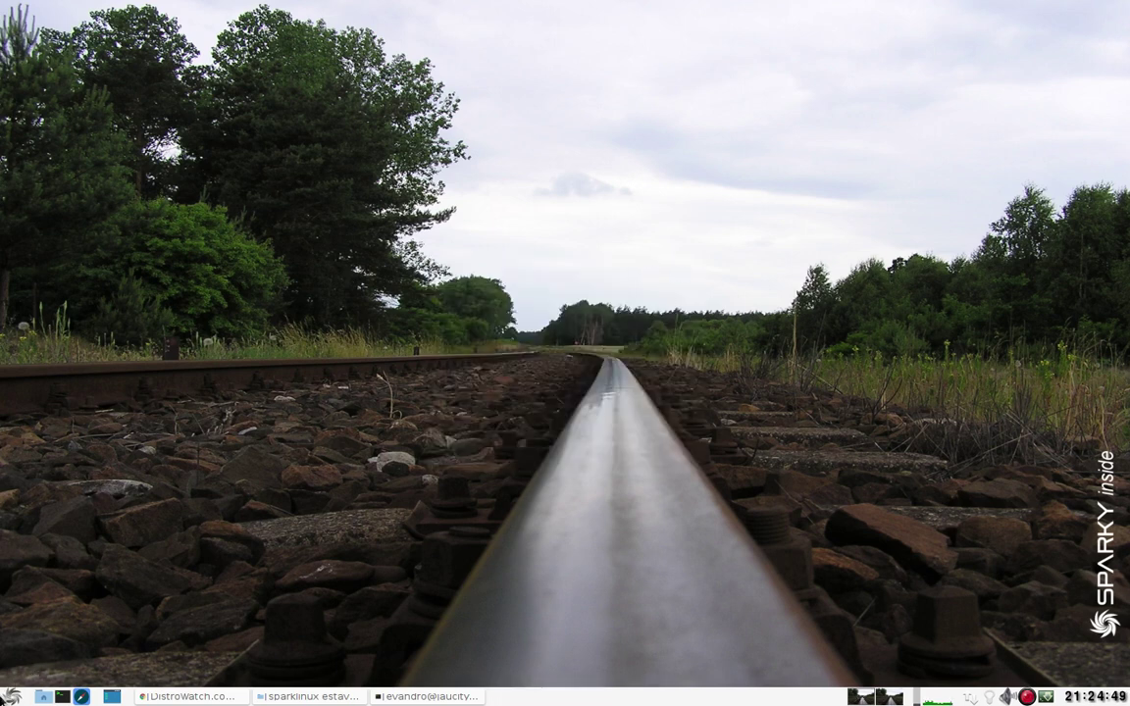
click(12, 695)
mouse_move(69, 509)
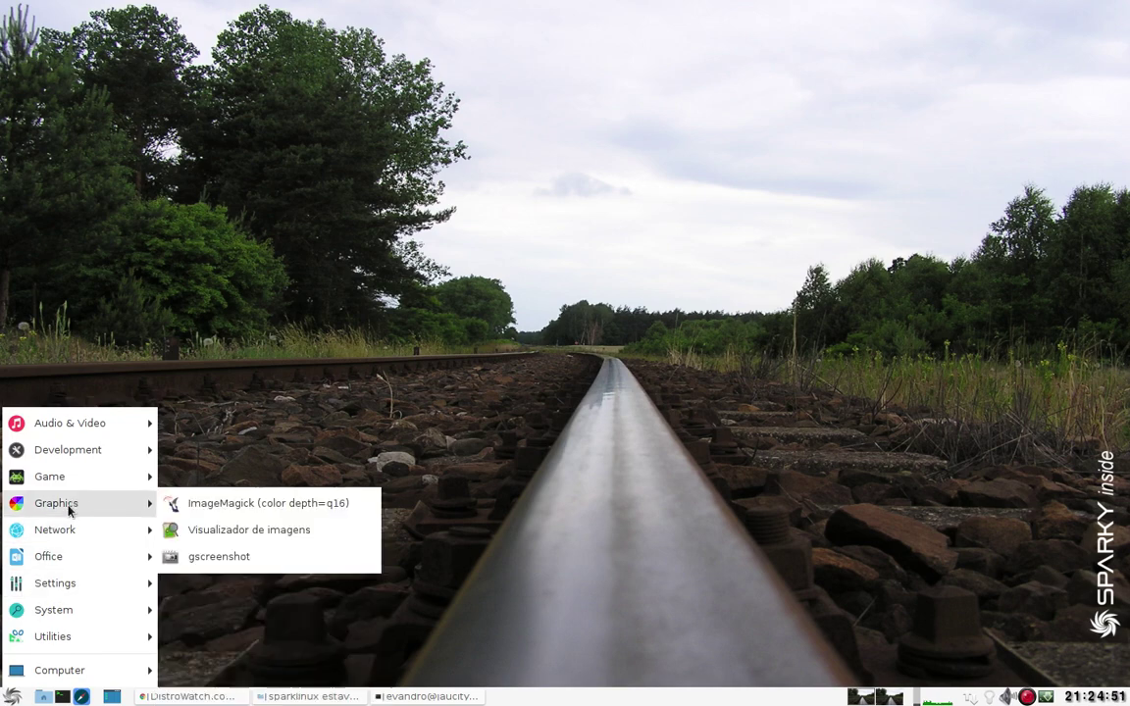
mouse_move(71, 609)
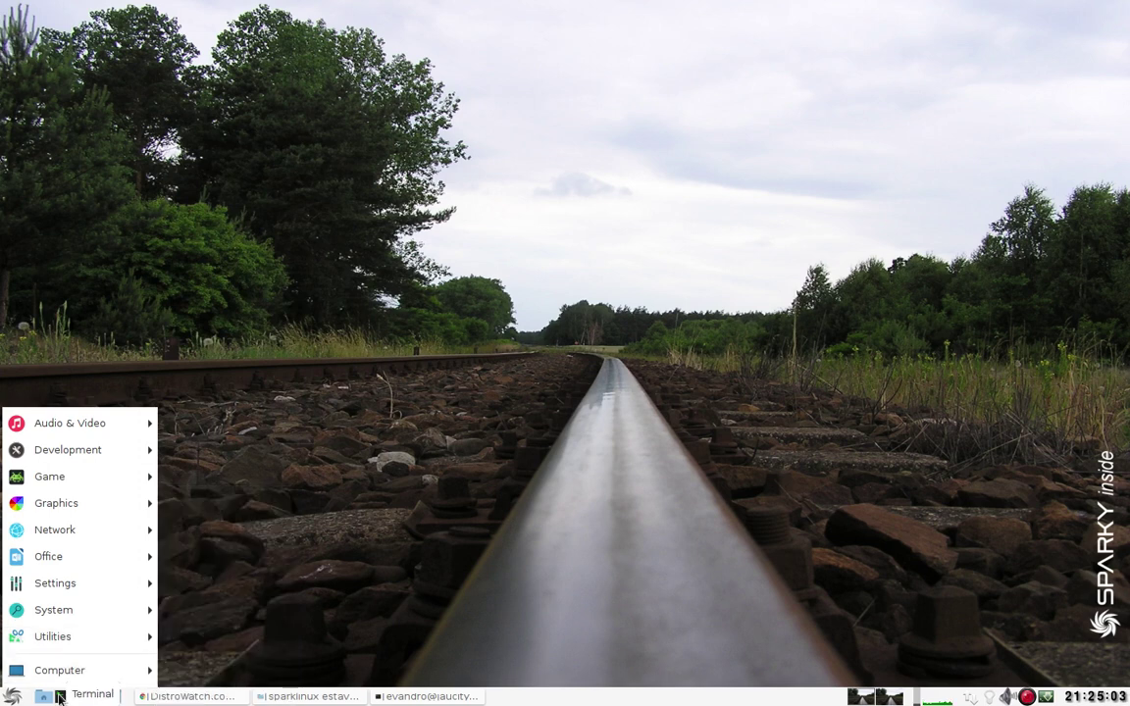
click(535, 346)
Try apt upgrade in a new terminal as root, entering the account password for sudo su, and close that terminal.
click(61, 696)
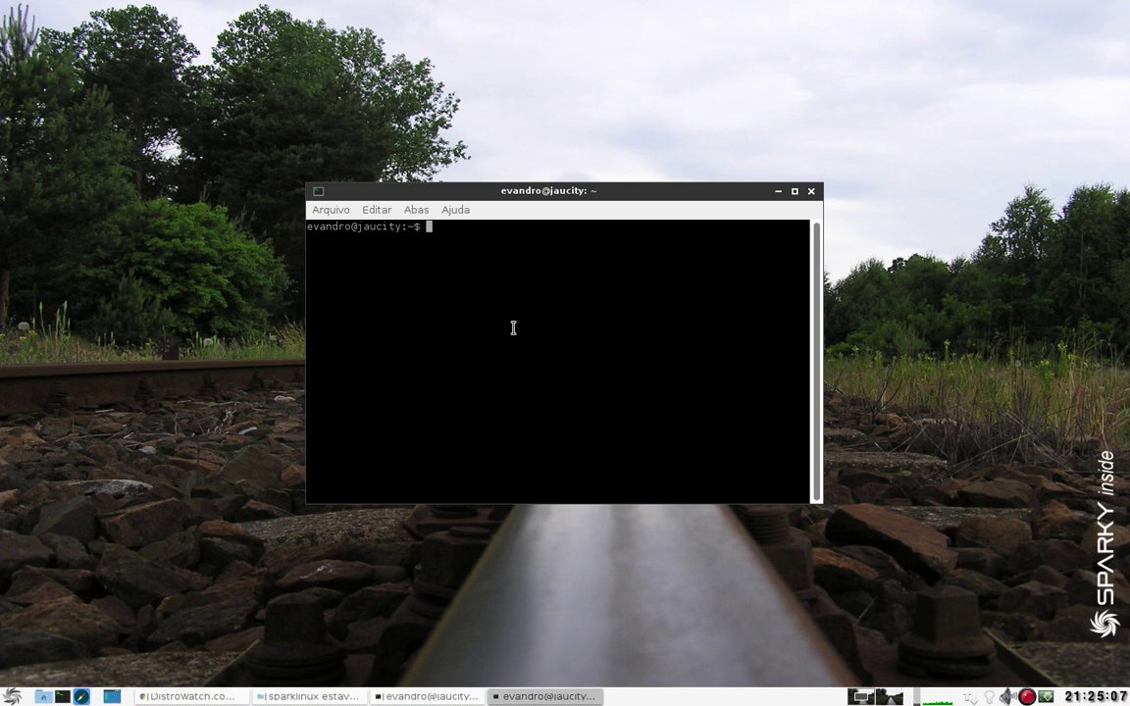
text(sudo su)
key(Return)
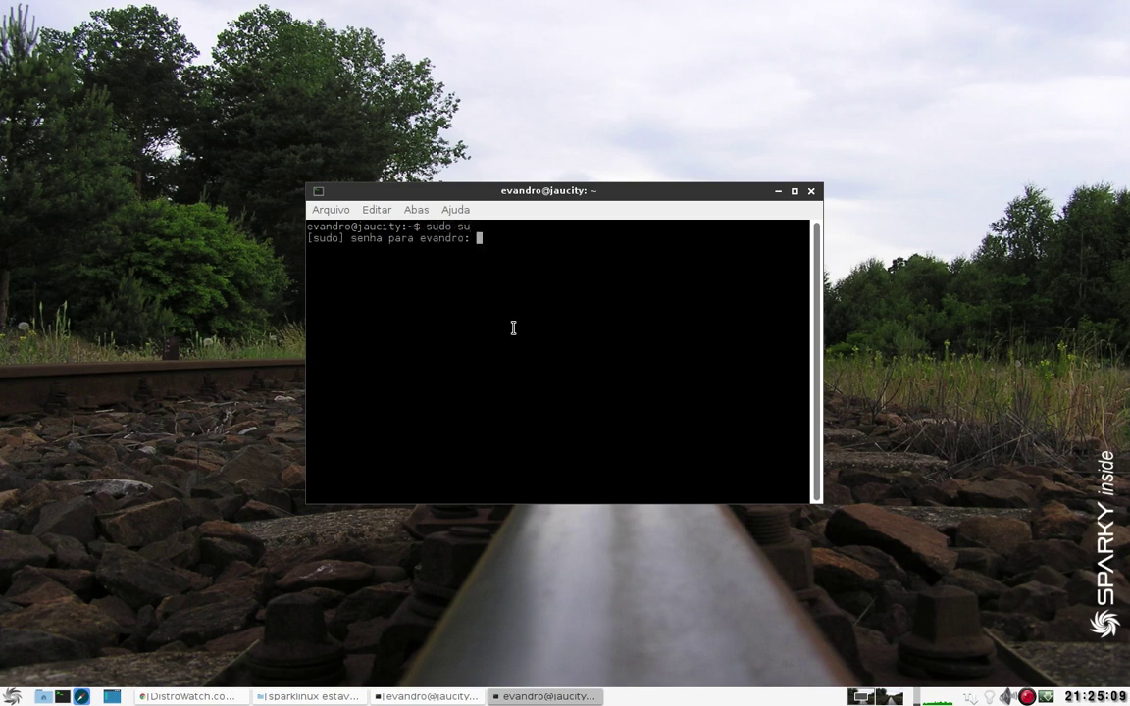
key(Return)
text(apt upgrade)
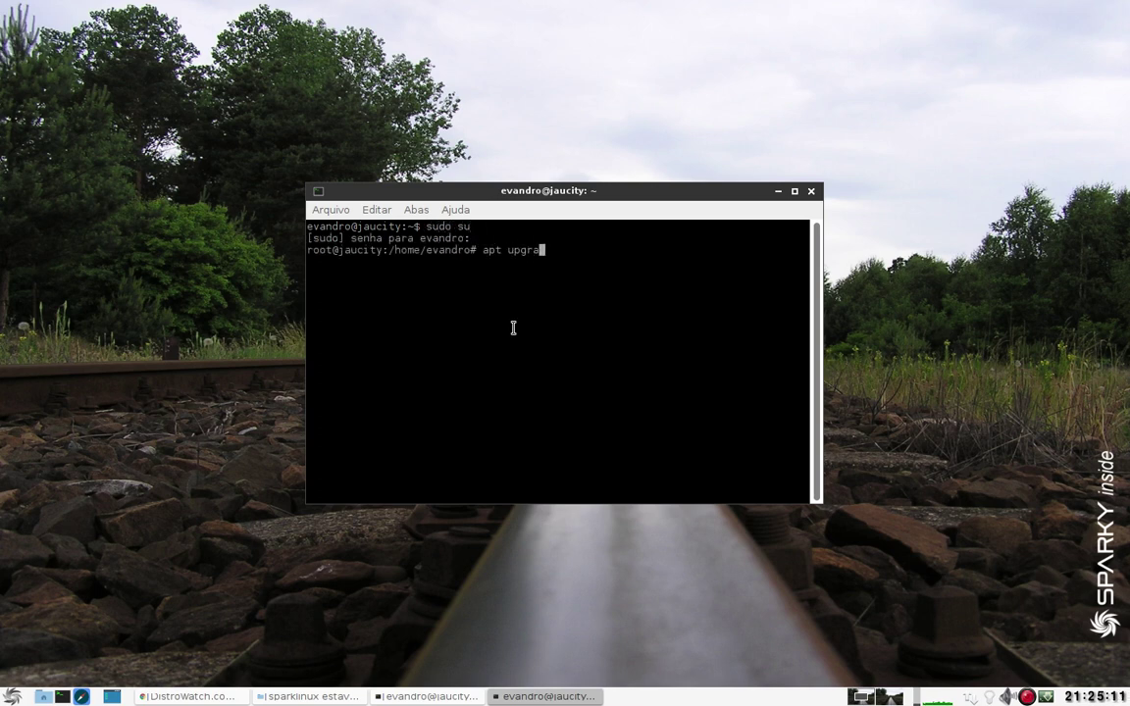
key(Return)
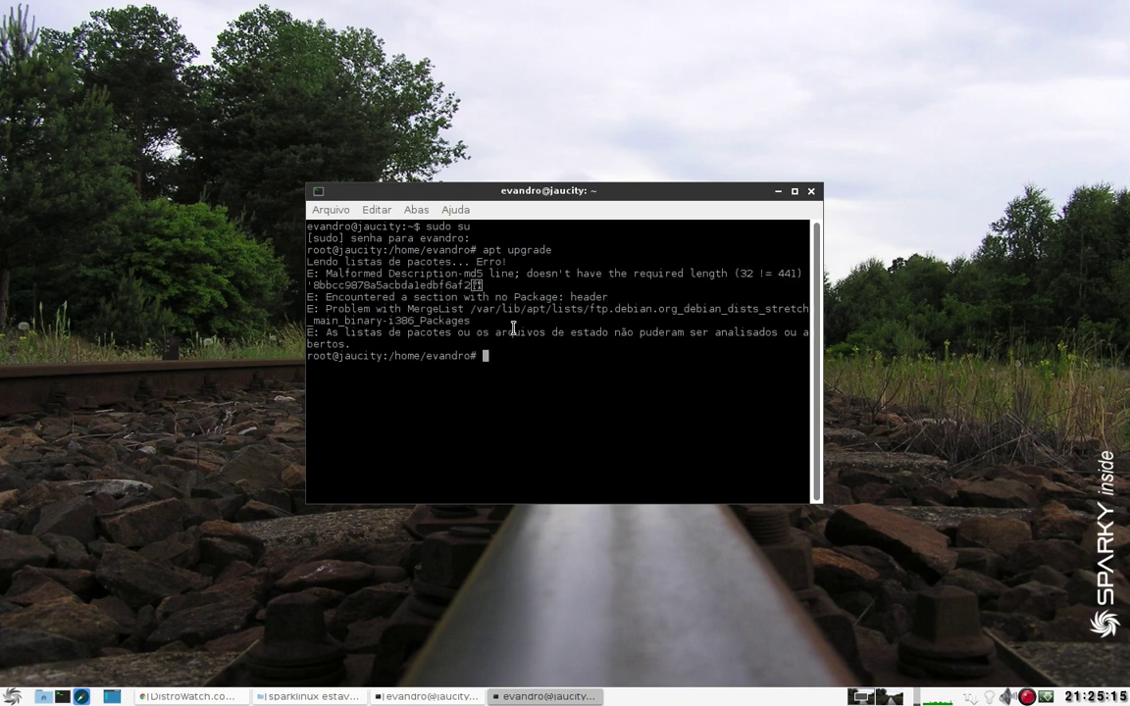
key(alt+F4)
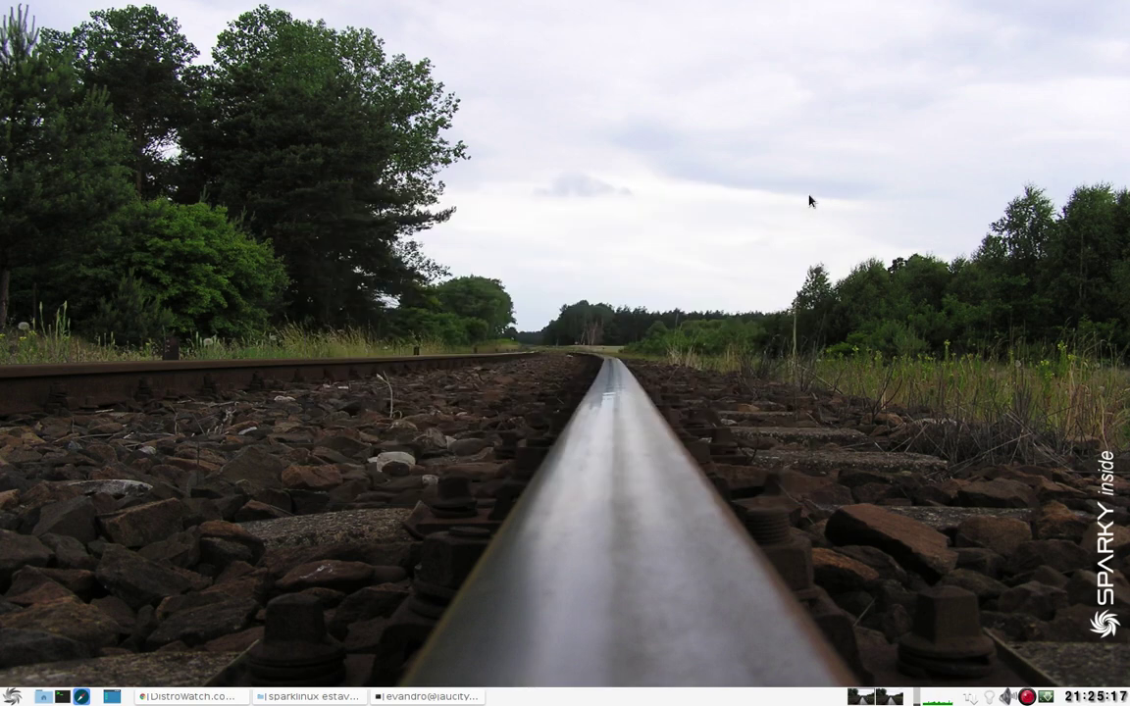
Start the graphical system upgrade tool, Atualização do sistema (Upgrade), and authenticate with the account password.
click(12, 696)
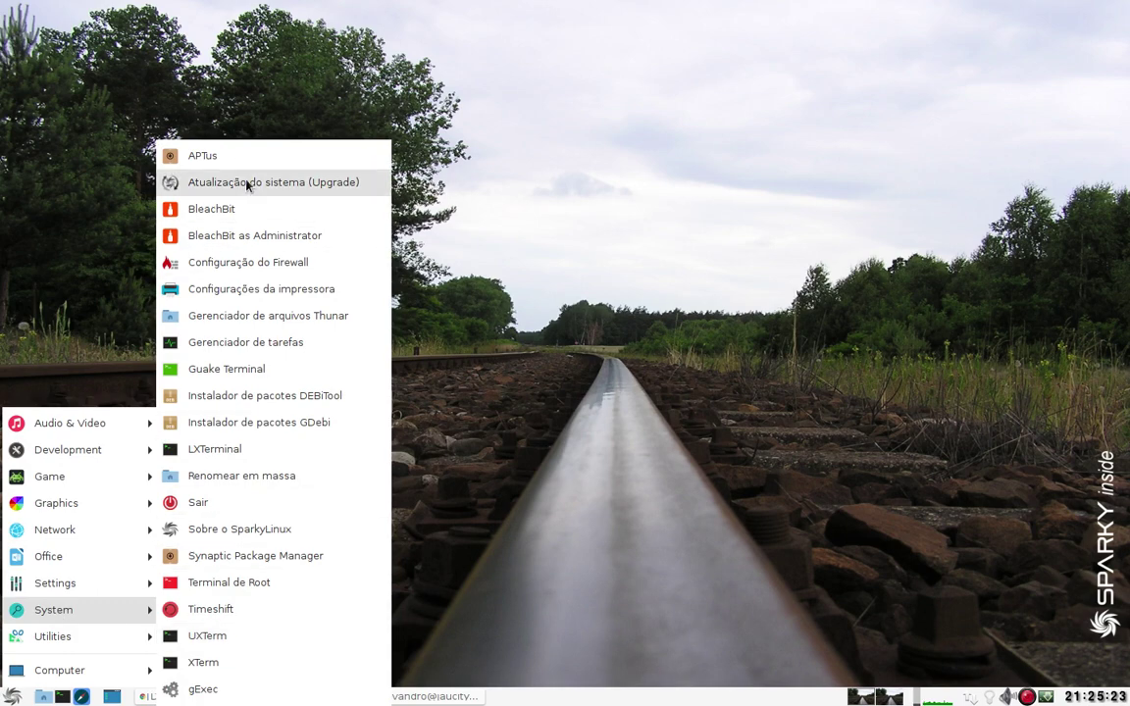
click(247, 184)
text(••••)
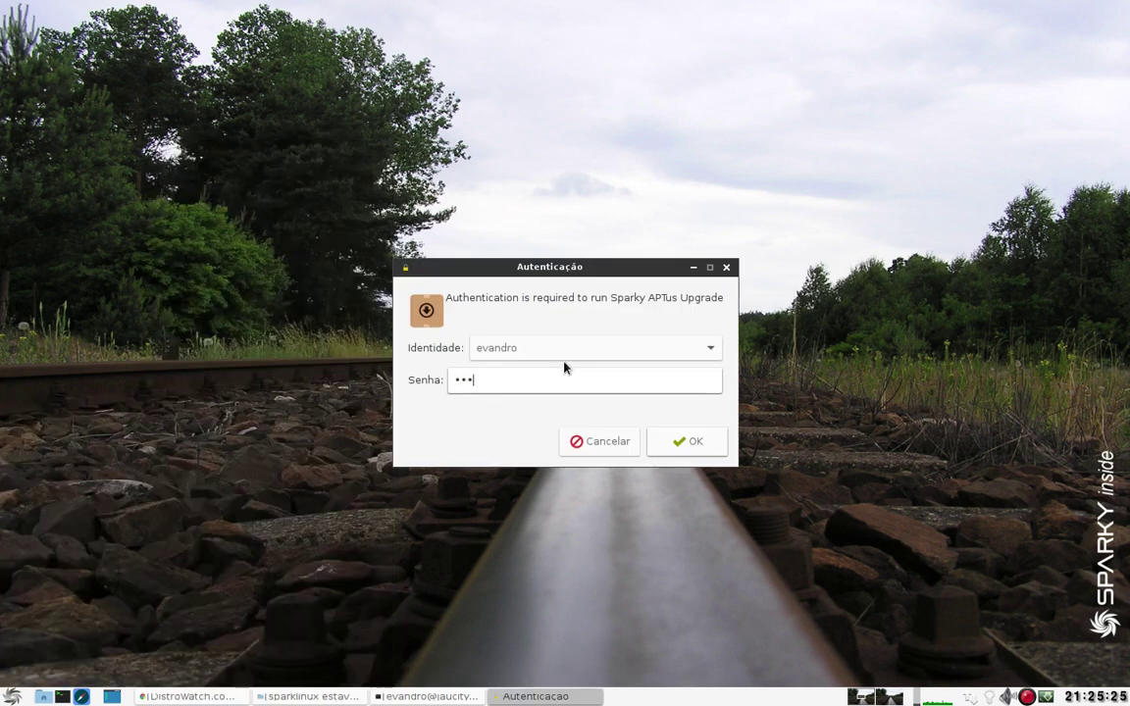
key(Return)
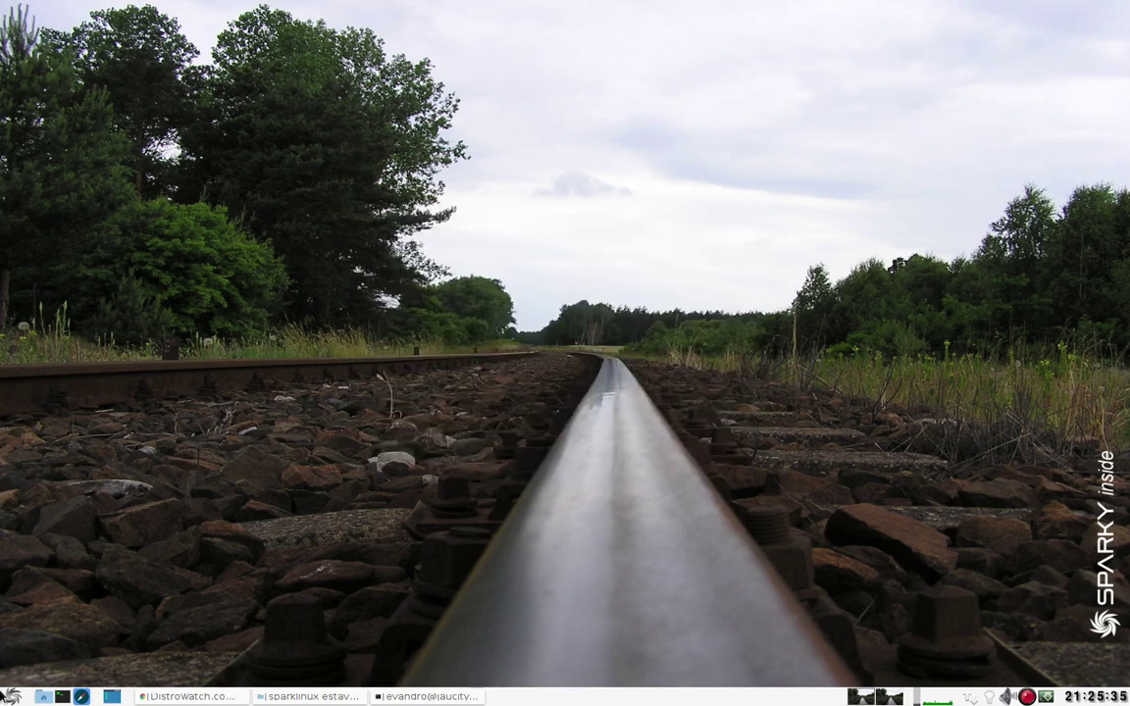
Accept the required sparky4-apt upgrade and exit the system upgrade tool.
click(12, 696)
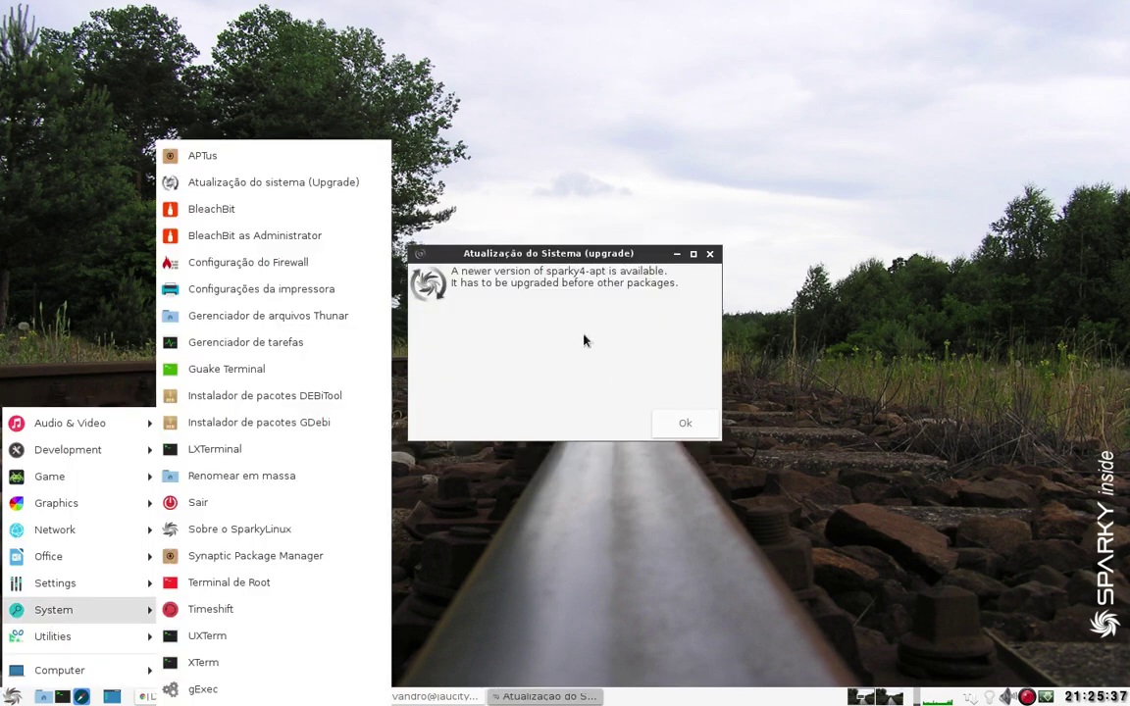
click(584, 341)
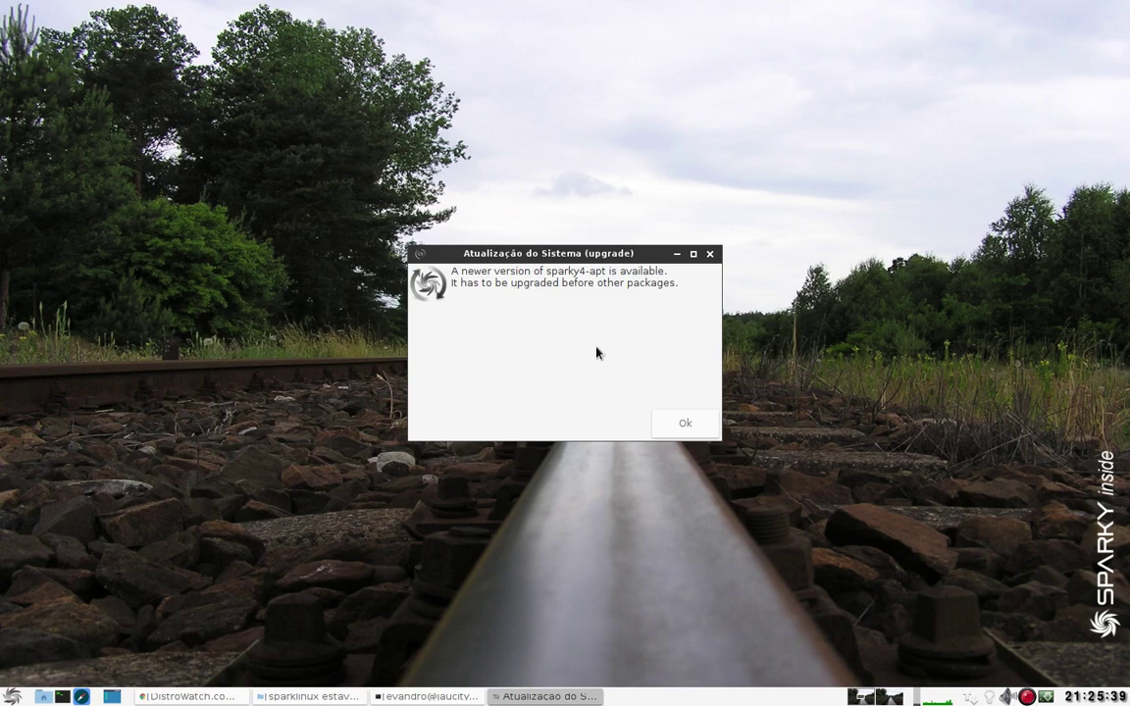
click(685, 423)
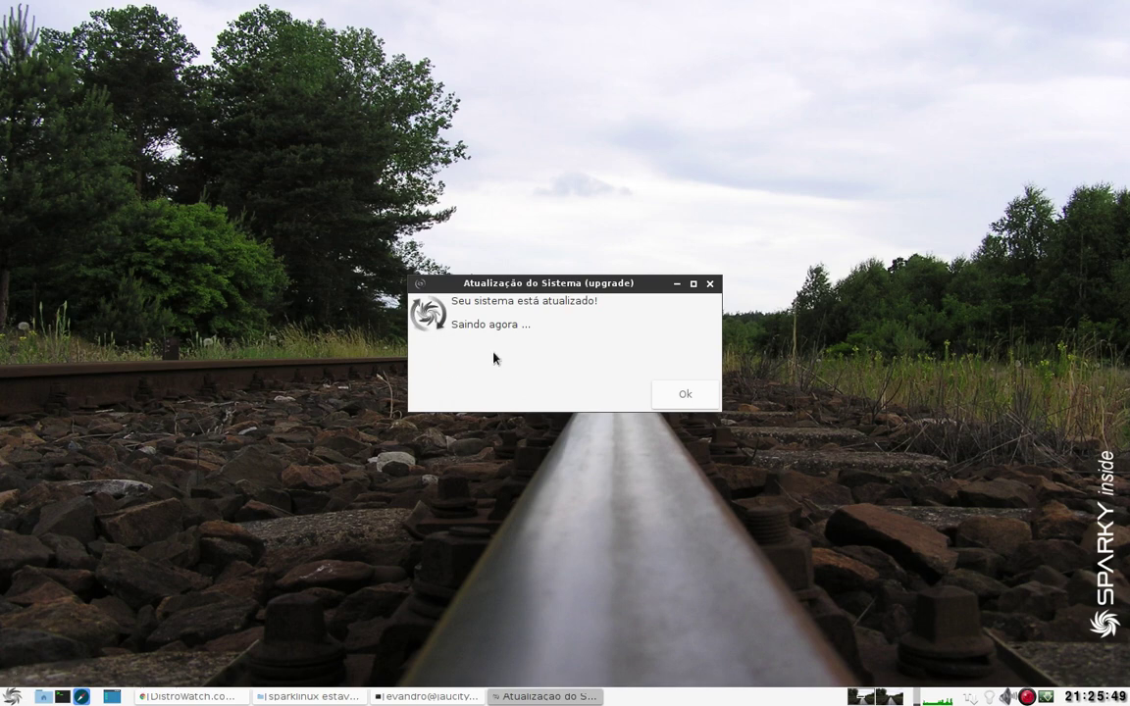
click(684, 393)
Open the APTus software center, authenticating with the account password.
click(12, 695)
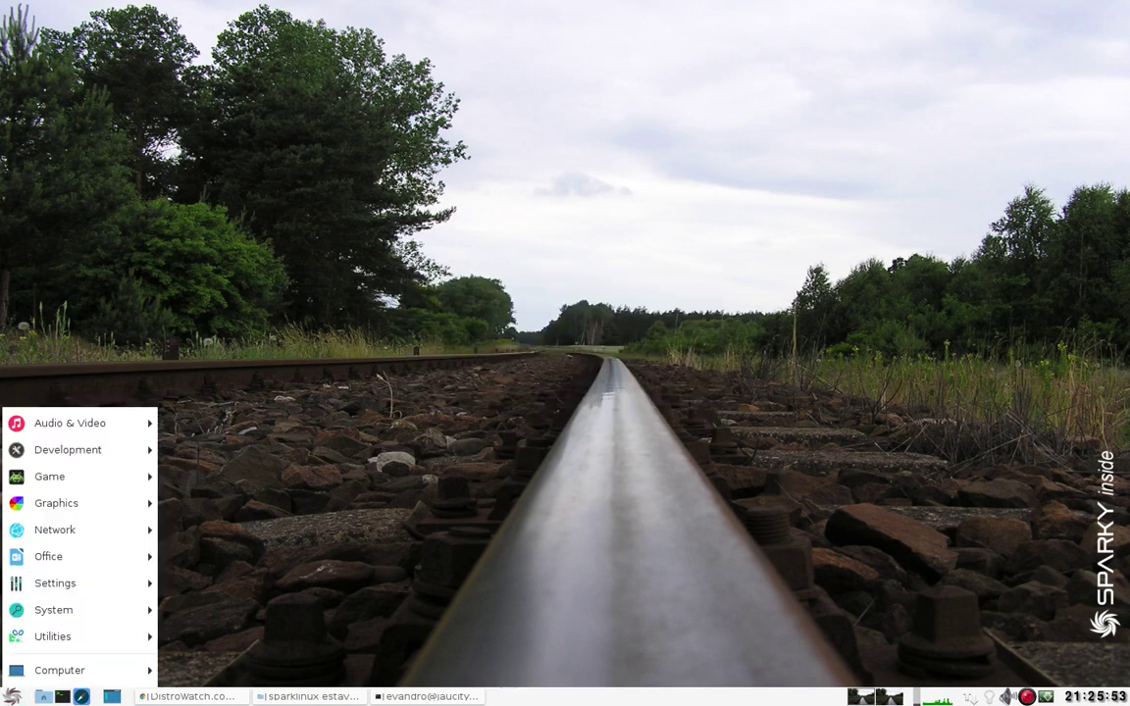
mouse_move(59, 612)
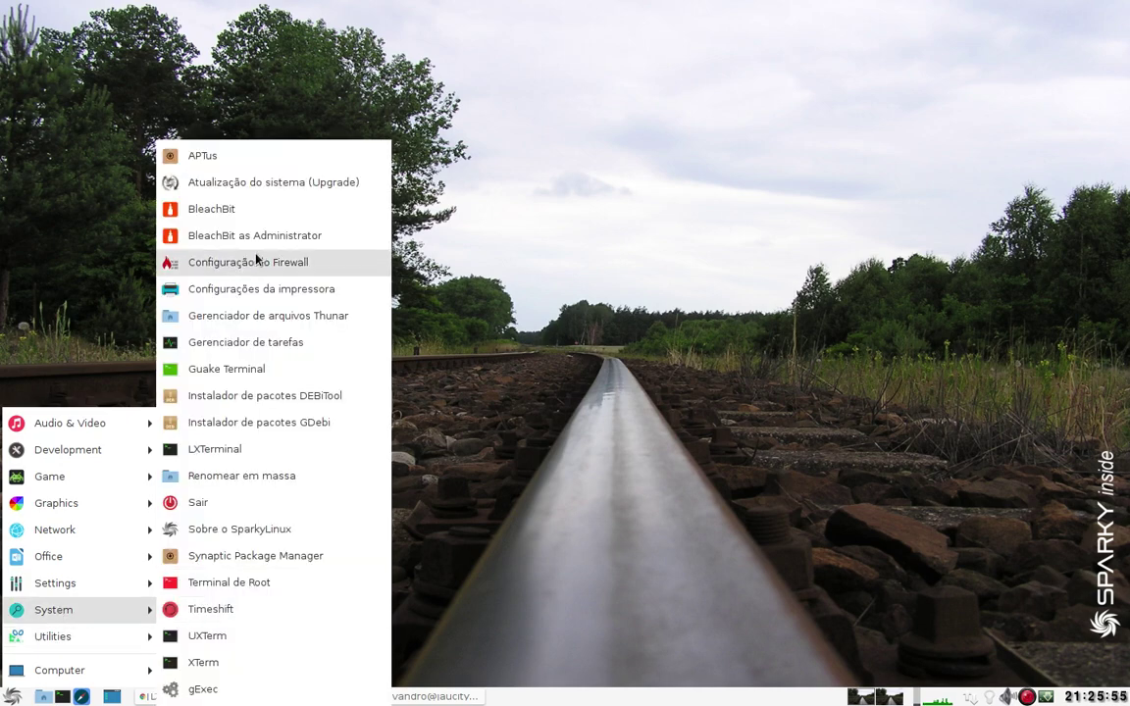
click(245, 157)
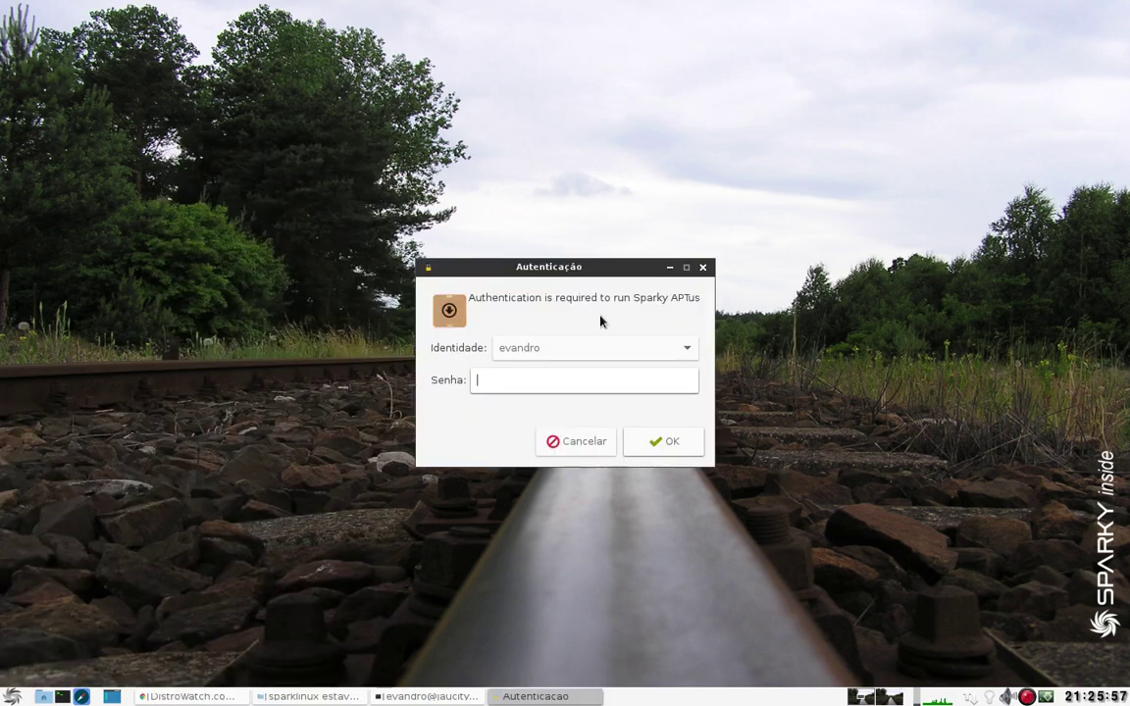
text(•)
key(Return)
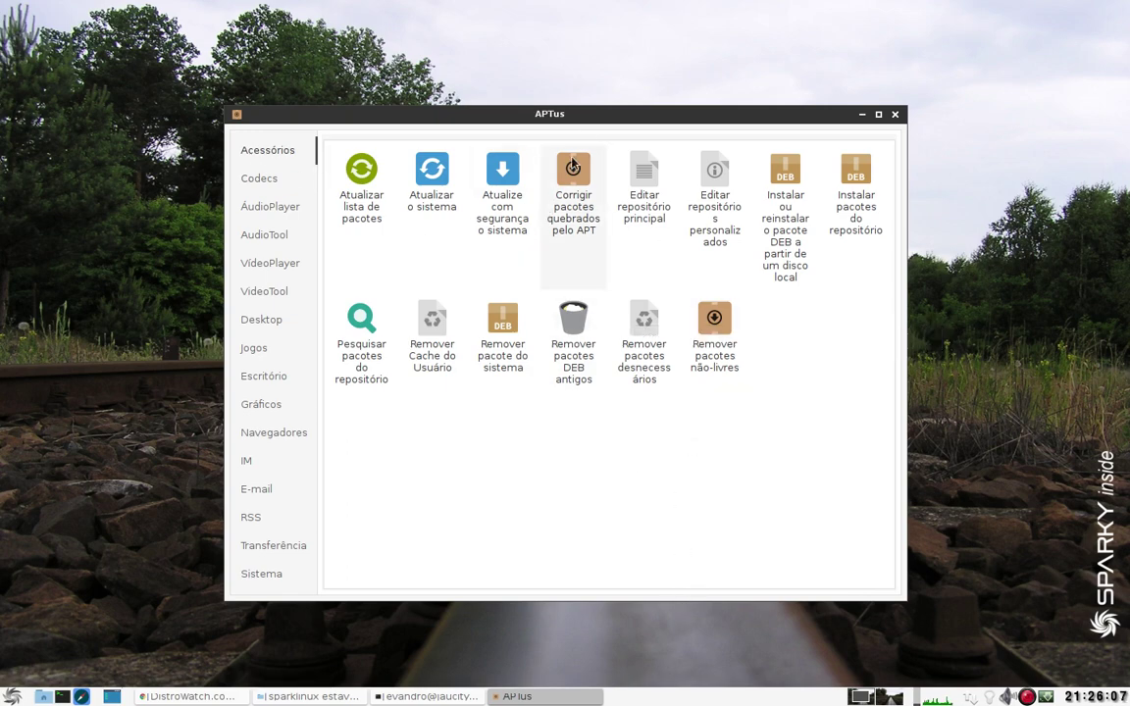
Reposition the APTus window and browse the applications in its Codecs, ÁudioPlayer and AudioTool categories.
drag(592, 114, 669, 80)
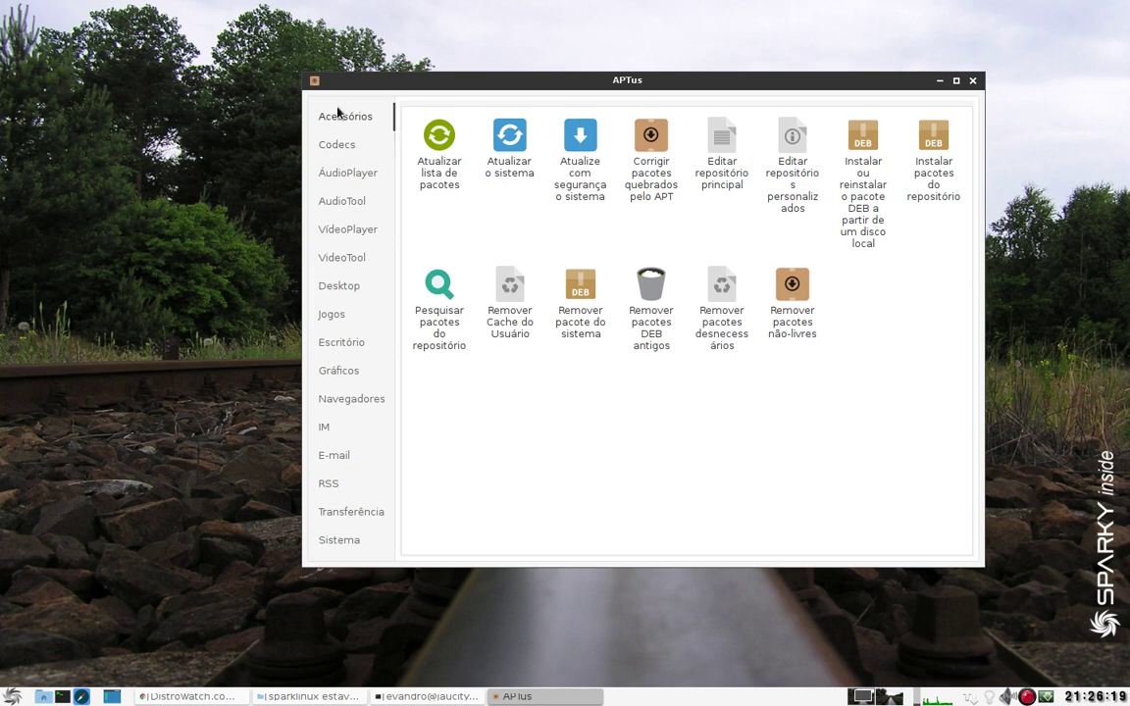
click(329, 145)
click(336, 176)
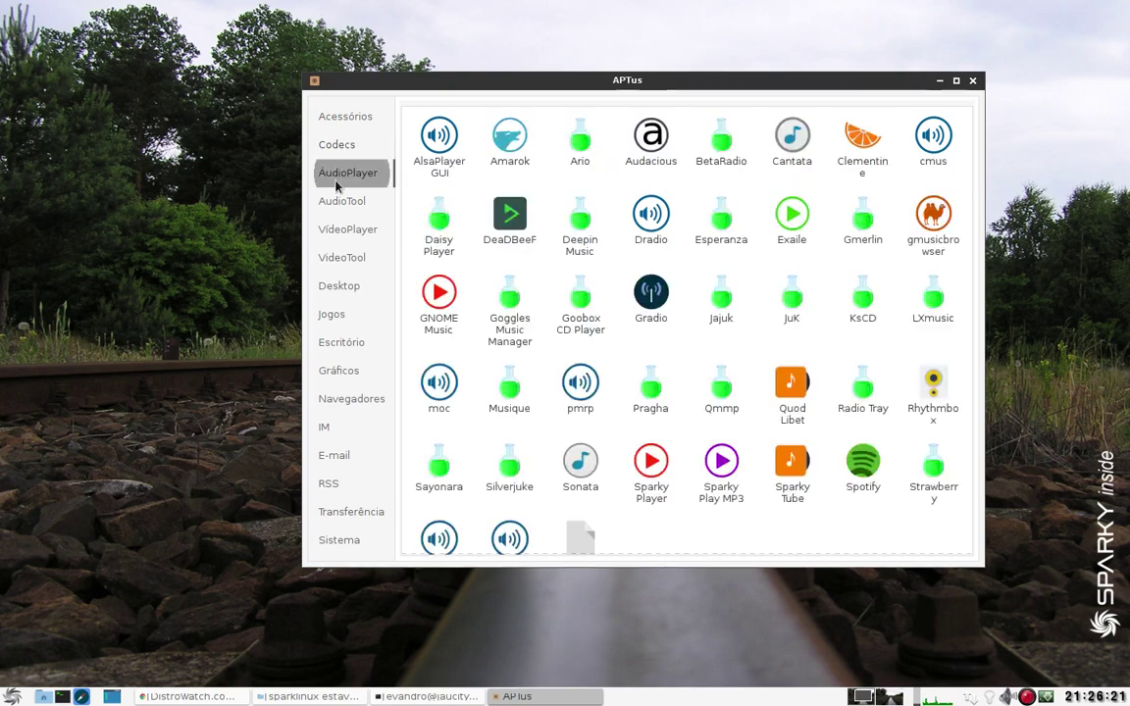
click(339, 201)
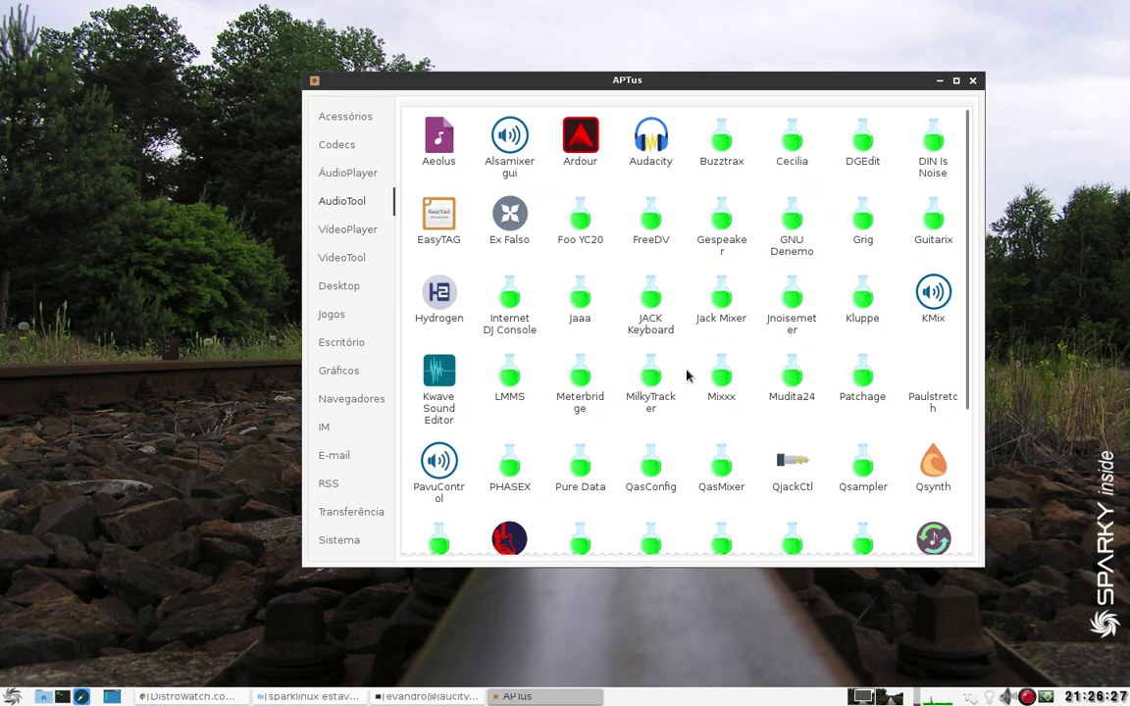
scroll(688, 374, down, 3)
scroll(779, 422, up, 2)
scroll(645, 305, up, 1)
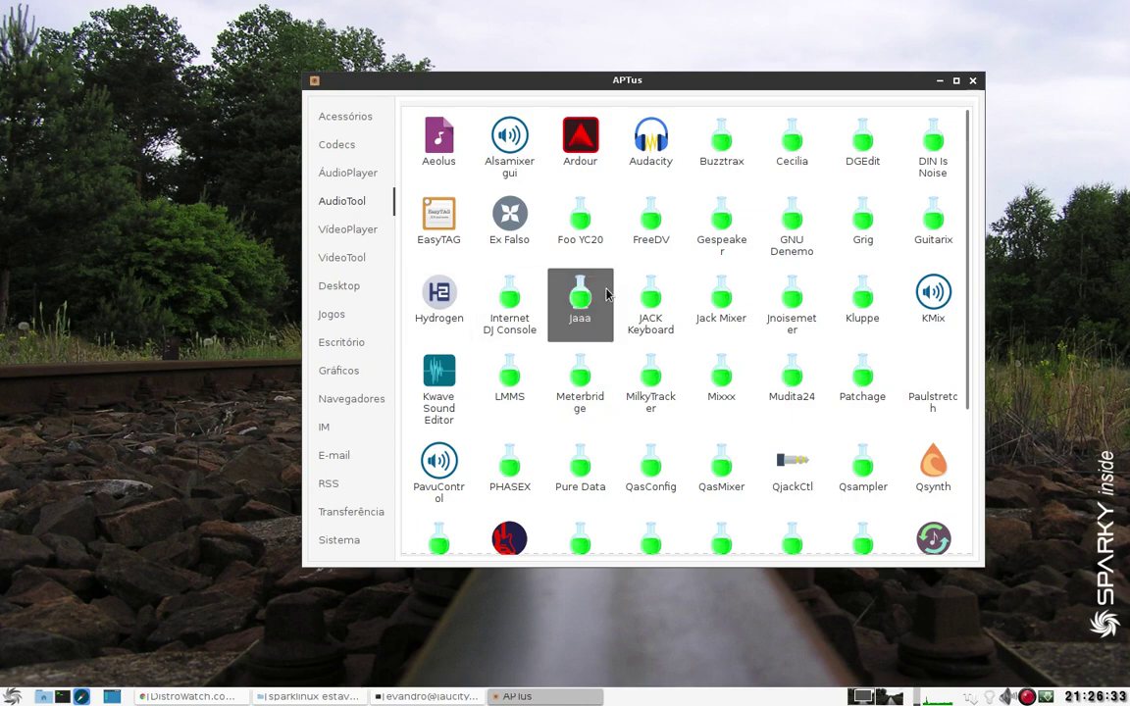
scroll(589, 304, down, 1)
scroll(586, 323, up, 1)
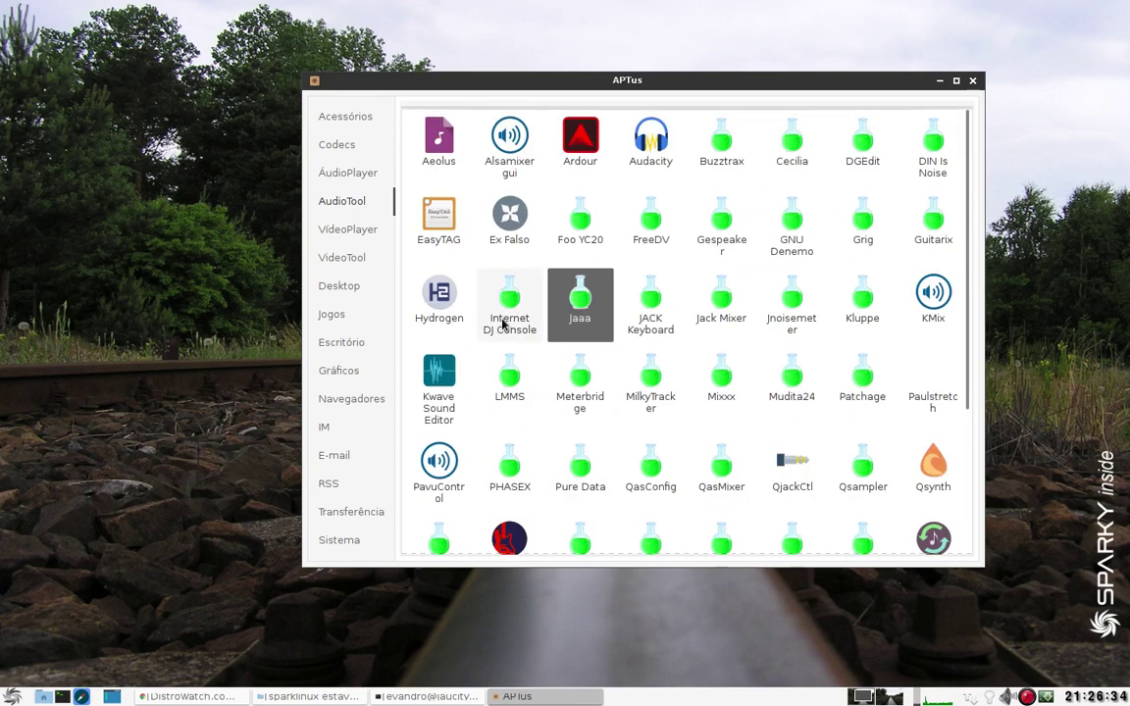
Open the installation prompt for Jaaa, exit it without installing, and view the remaining AudioTool applications.
double_click(587, 311)
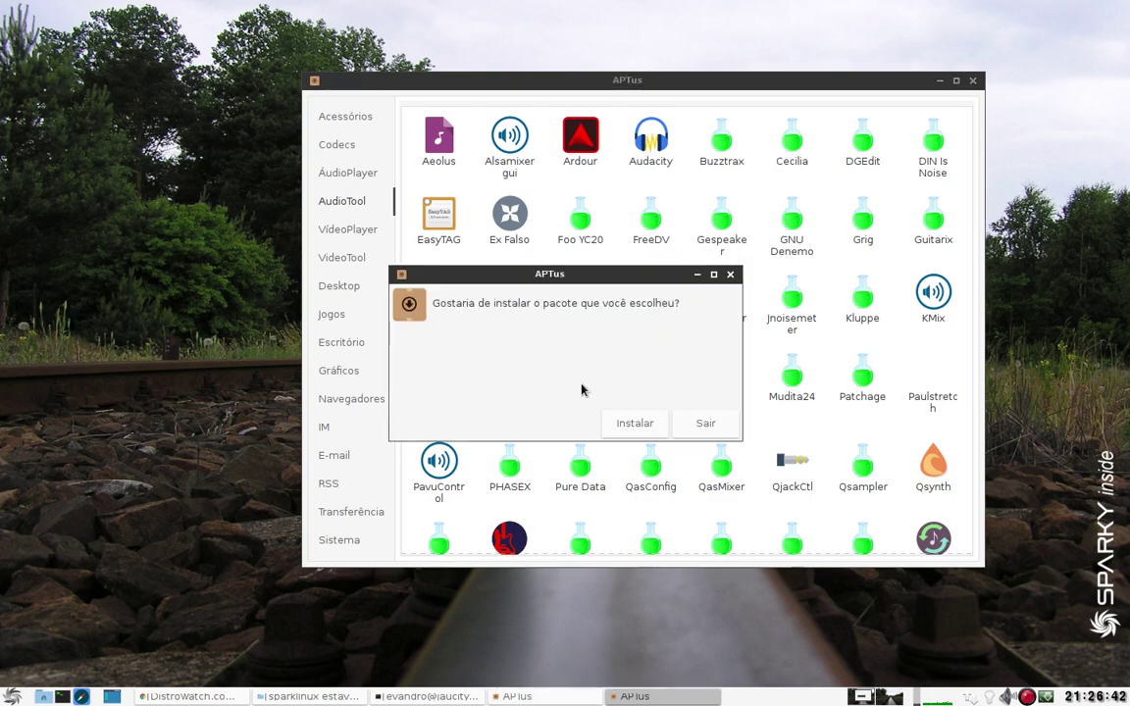
click(706, 422)
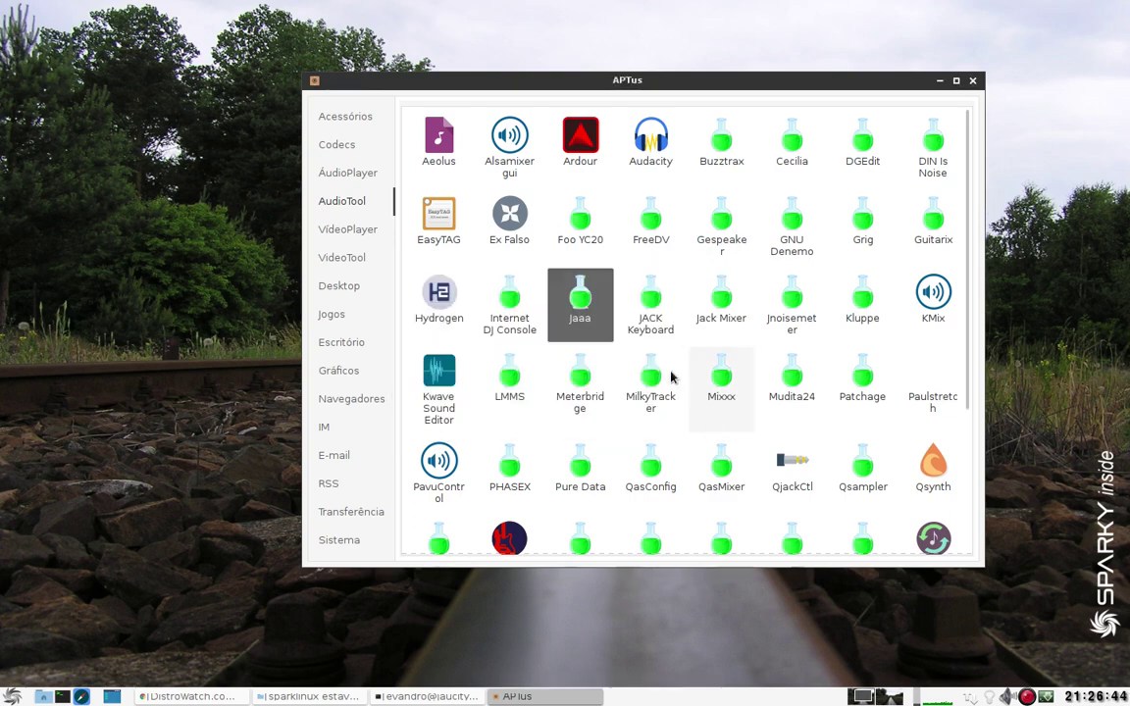
scroll(443, 380, down, 3)
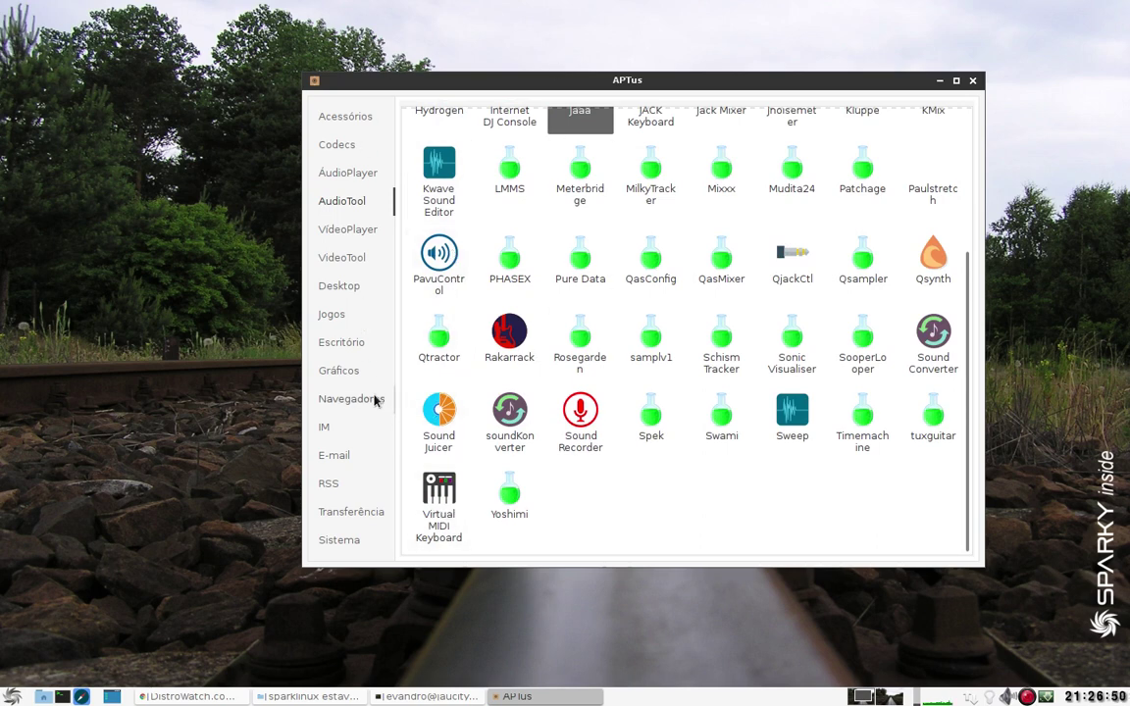
Browse the applications in the VídeoPlayer, VideoTool and Desktop categories of APTus.
click(341, 231)
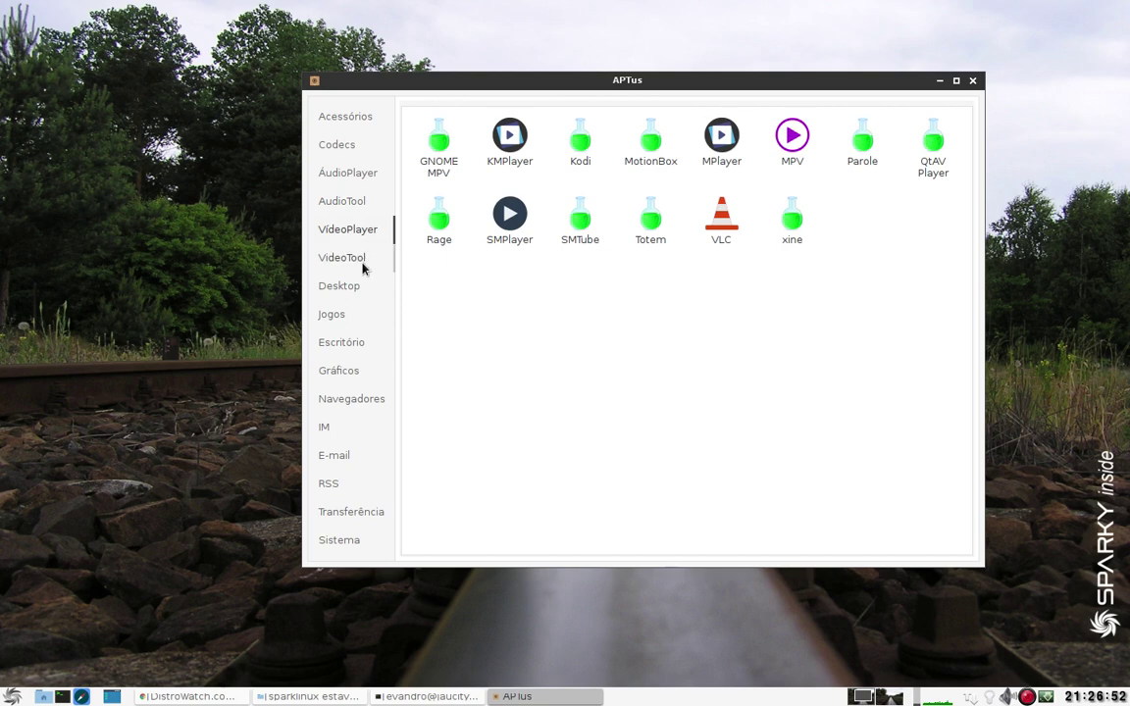
click(361, 262)
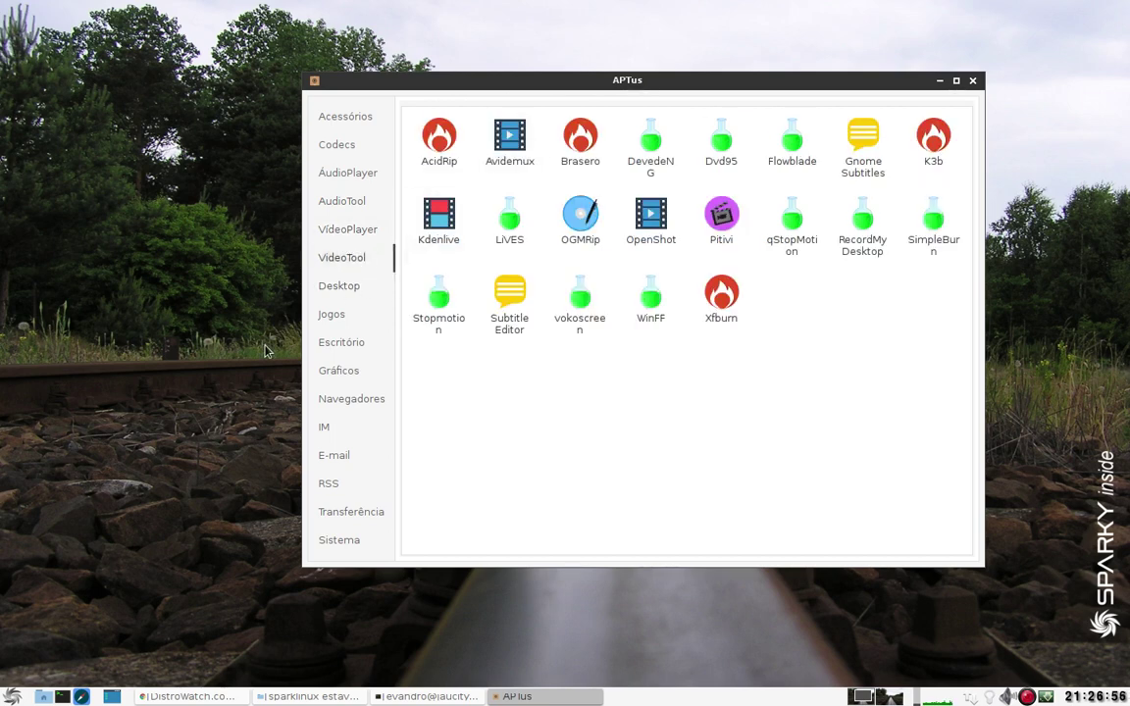
click(343, 287)
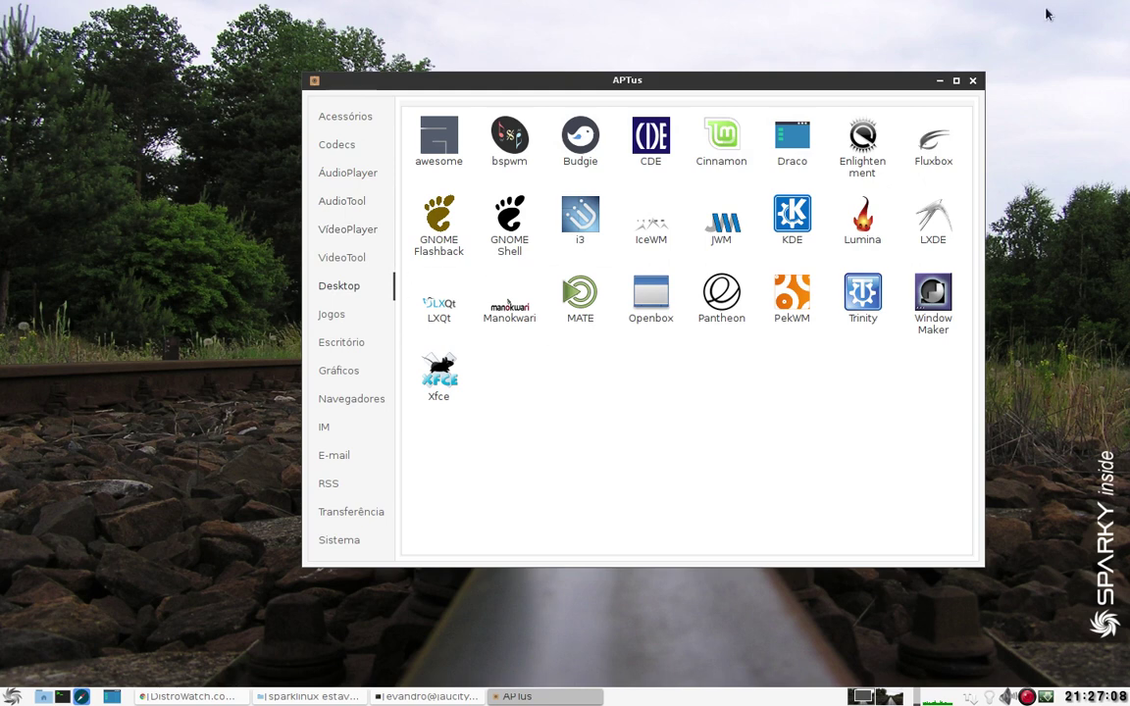
Go through the Desktop category's first row of environments one by one, from awesome to Fluxbox.
click(927, 221)
click(431, 126)
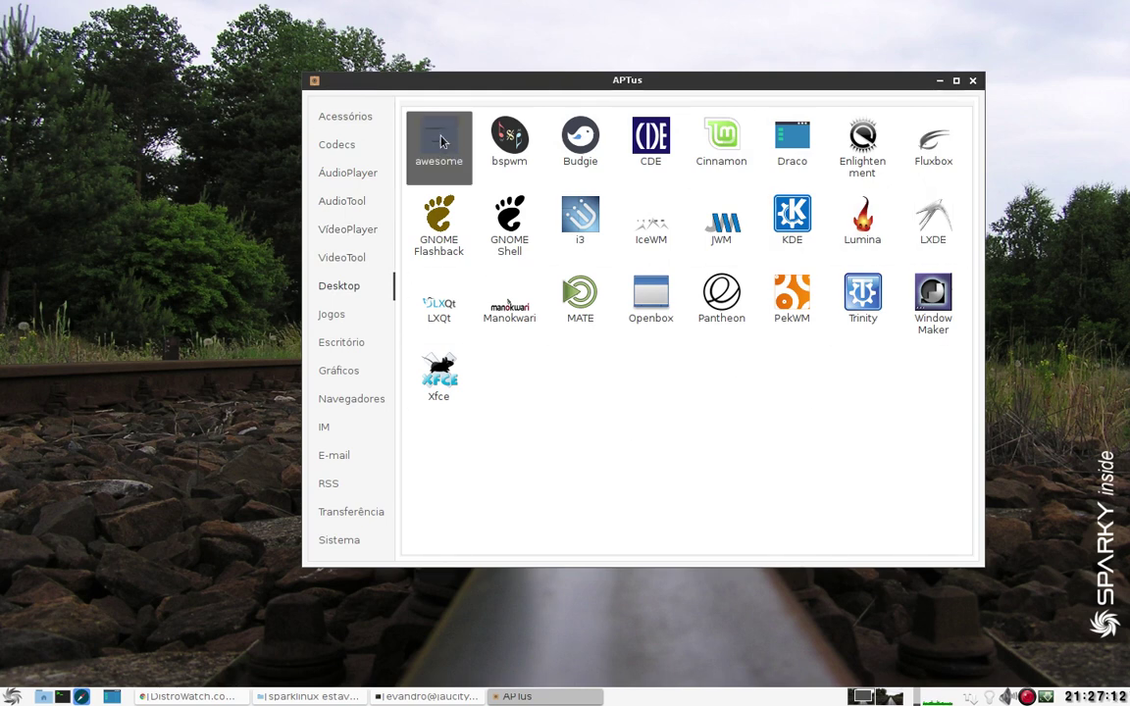
click(509, 142)
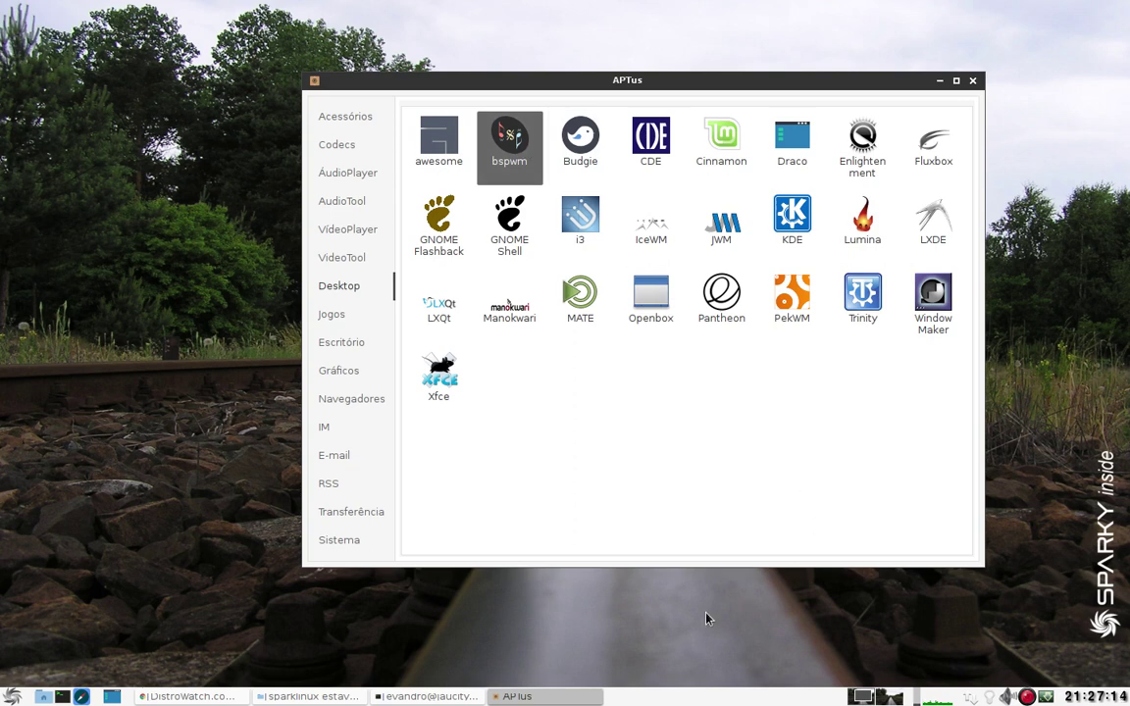
key(Right)
key(Right)
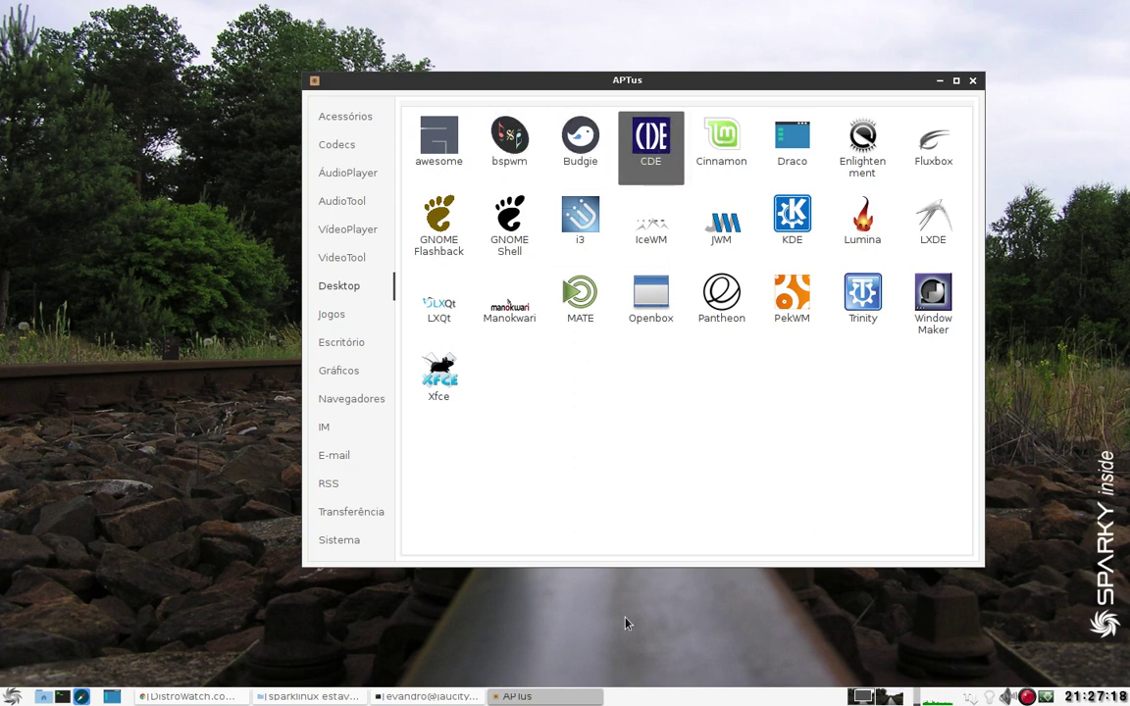
click(704, 139)
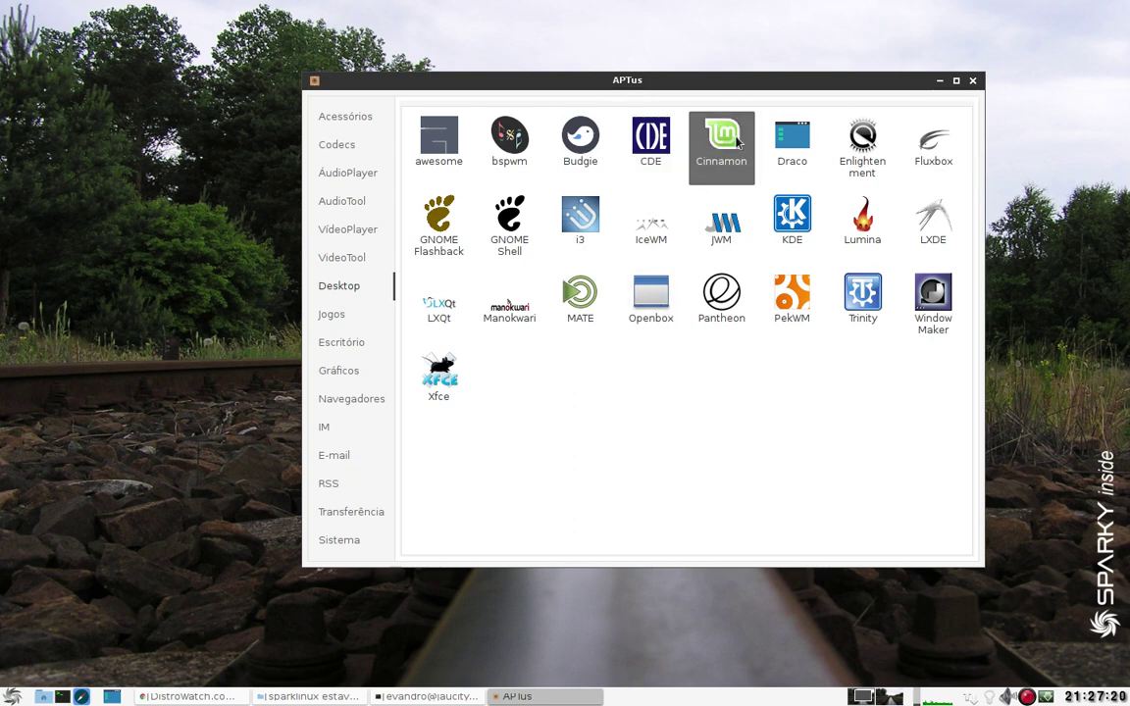
click(798, 133)
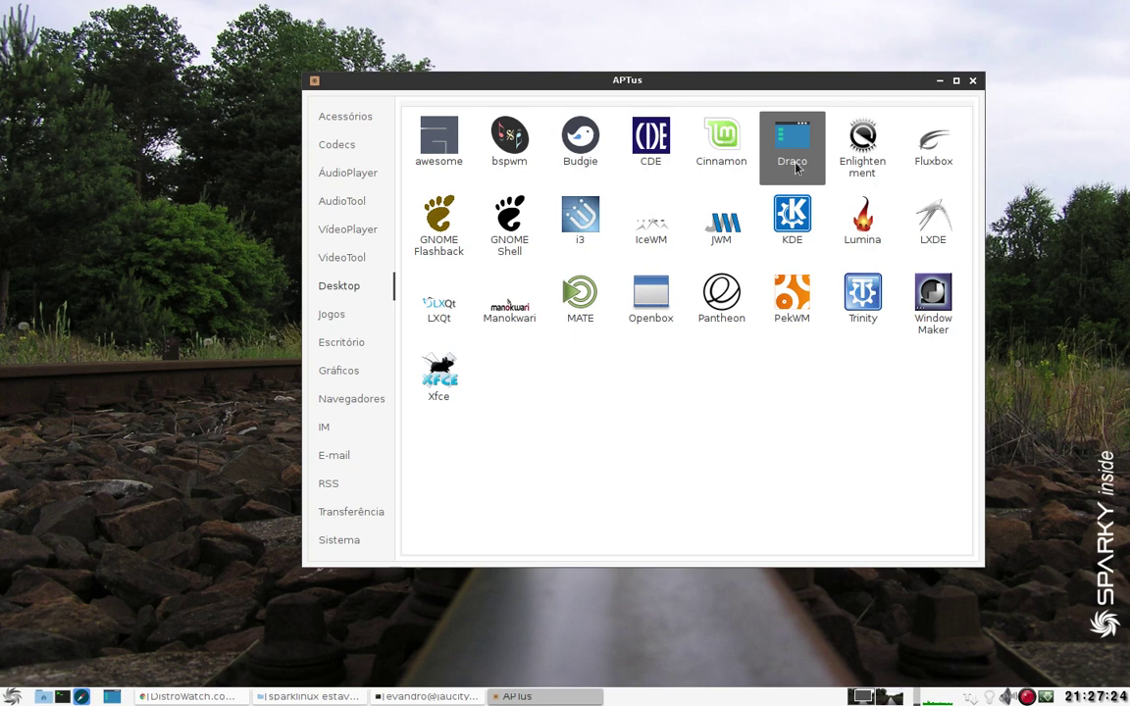
click(867, 147)
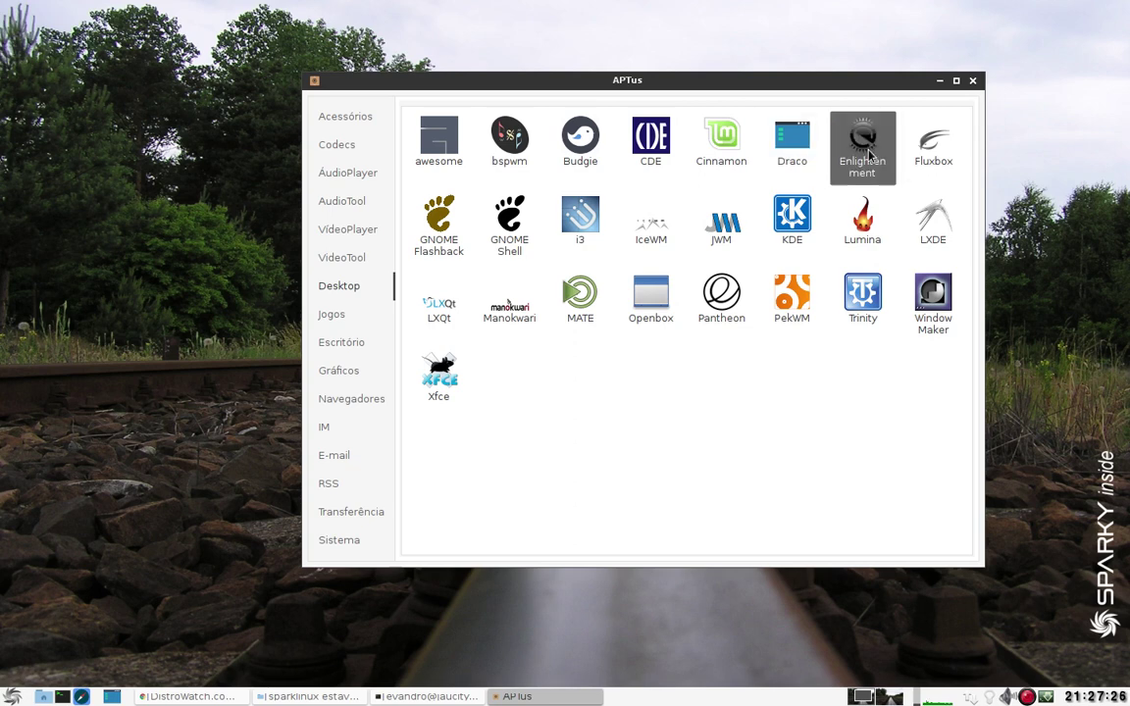
click(929, 144)
Go through the second row of desktop environments, from GNOME Flashback through i3, JWM and KDE to LXDE.
click(439, 228)
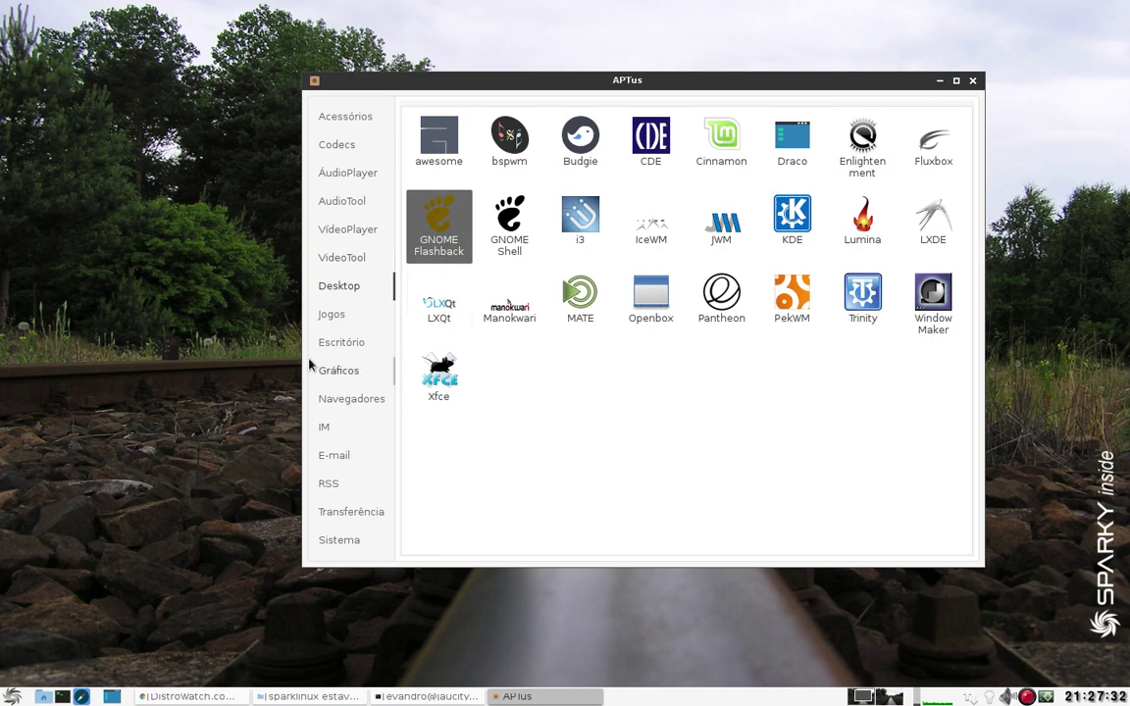
click(580, 300)
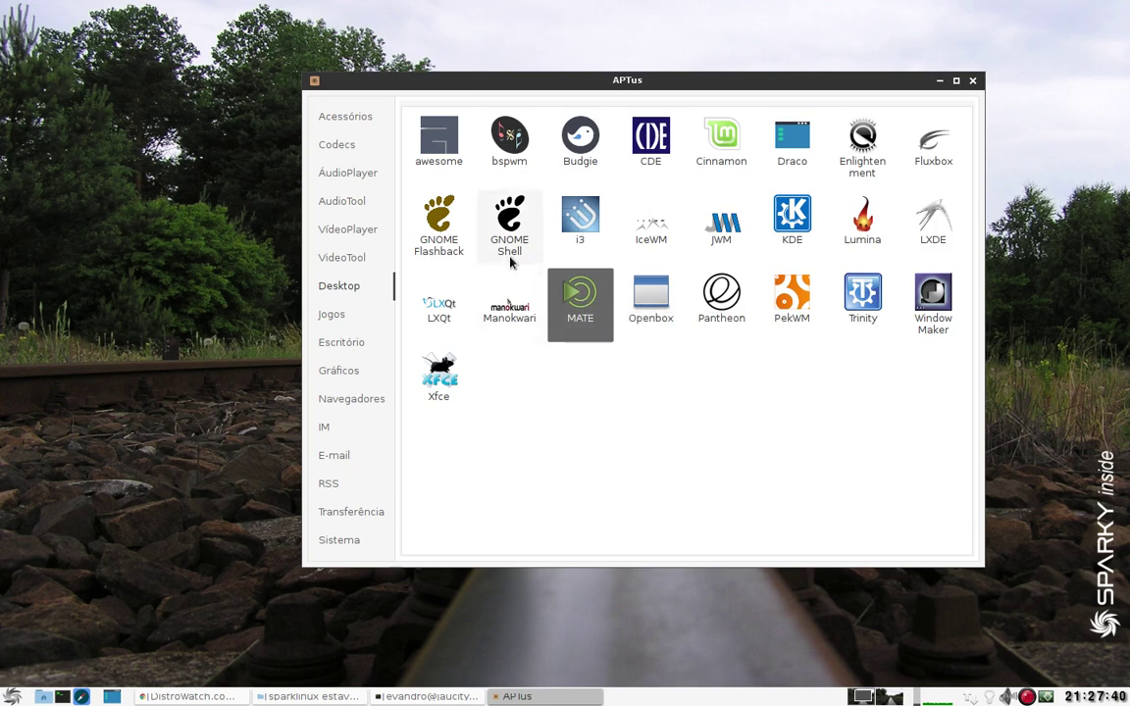
click(435, 242)
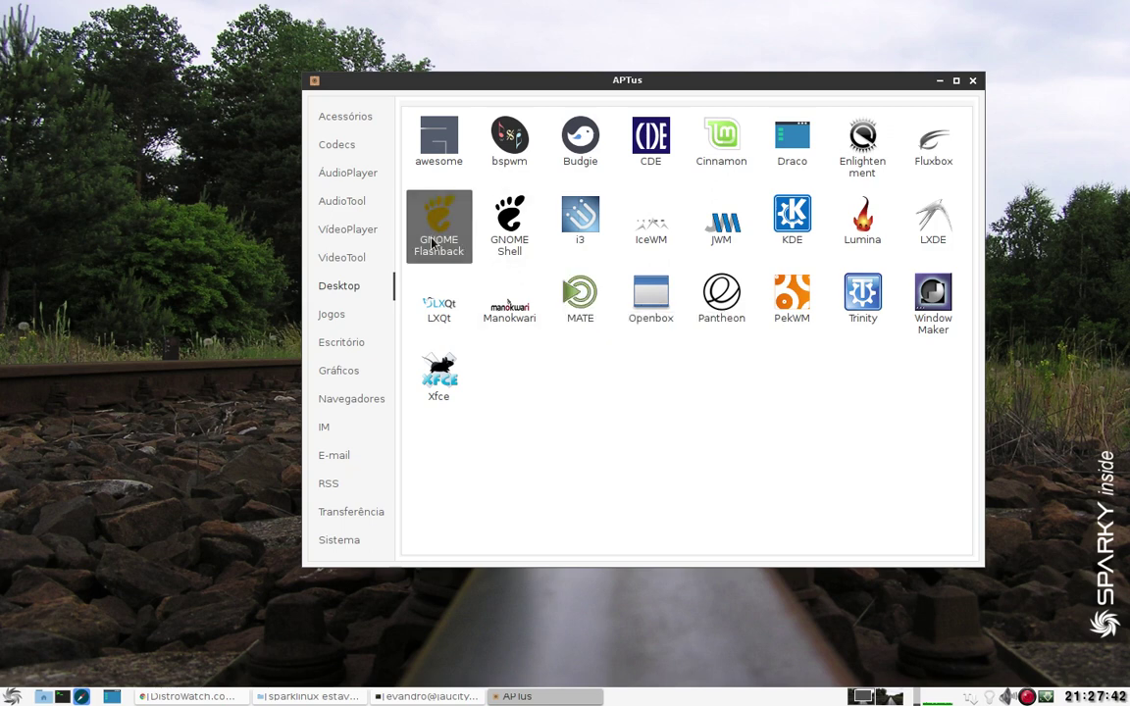
click(518, 231)
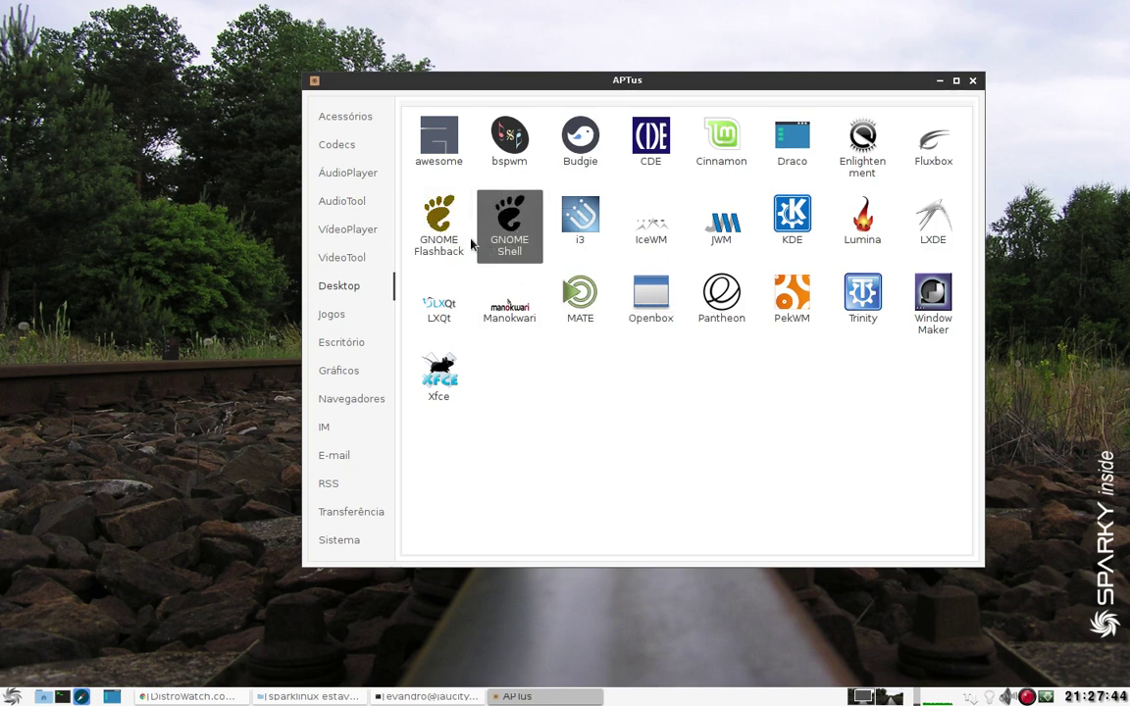
click(581, 218)
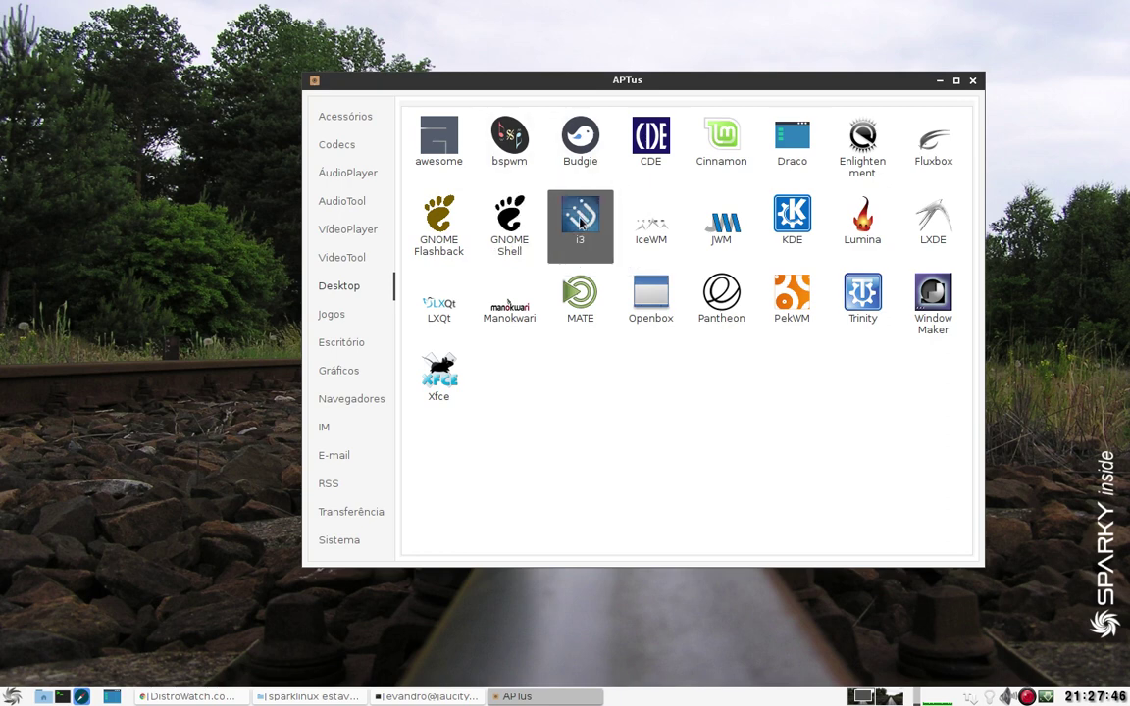
click(644, 222)
click(734, 238)
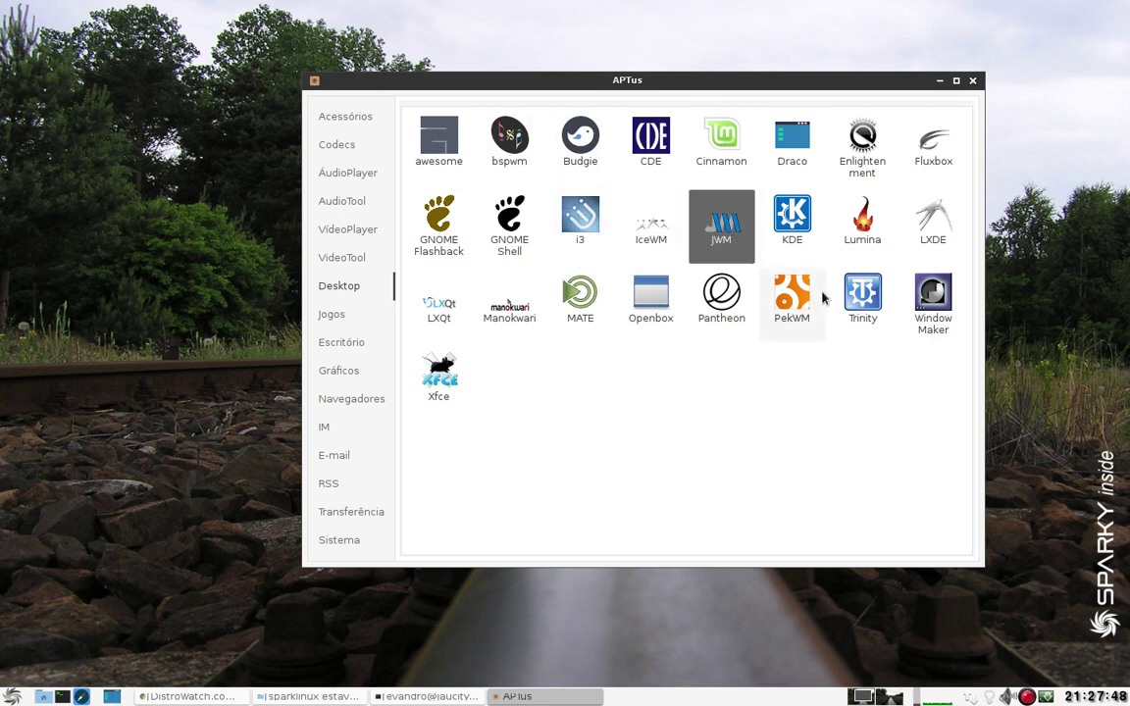
click(796, 220)
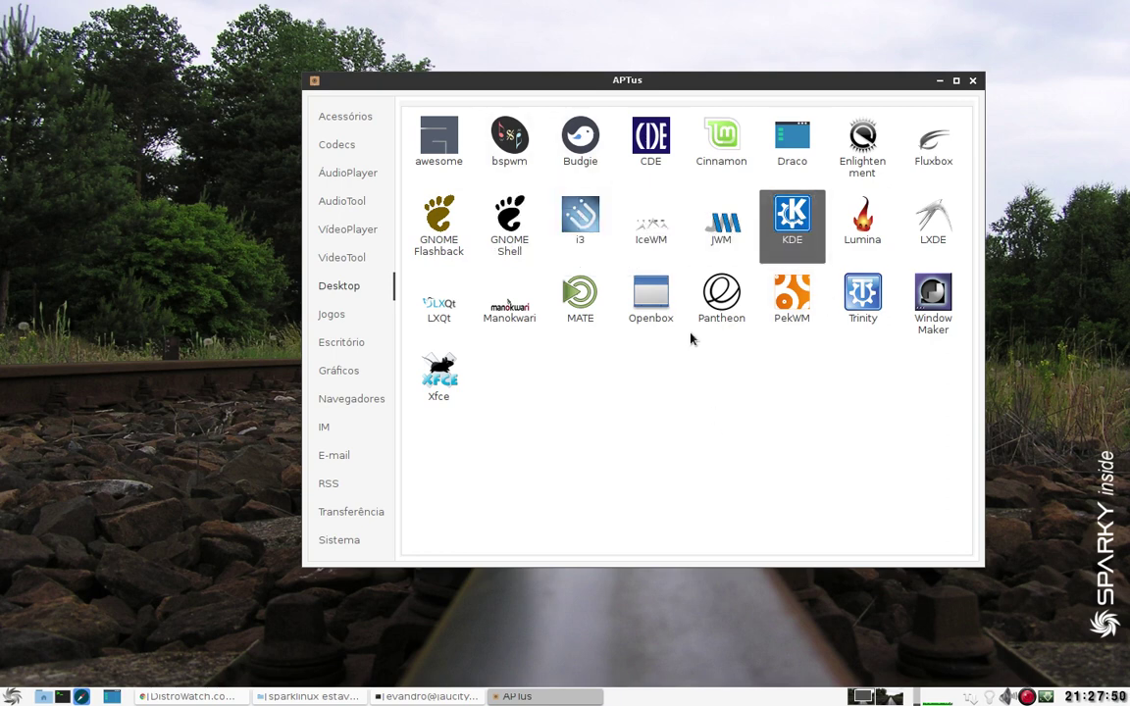
click(851, 227)
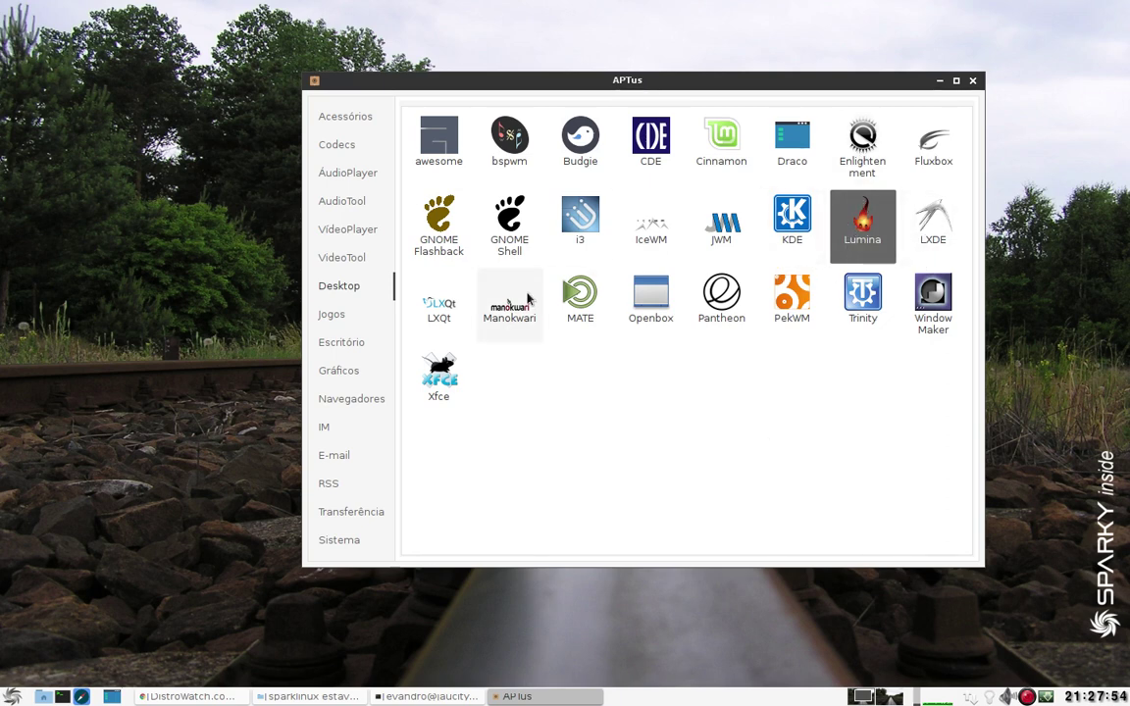
click(933, 222)
Go through the third row of desktop environments, from LXQt and Manokwari to PekWM and Trinity.
click(438, 302)
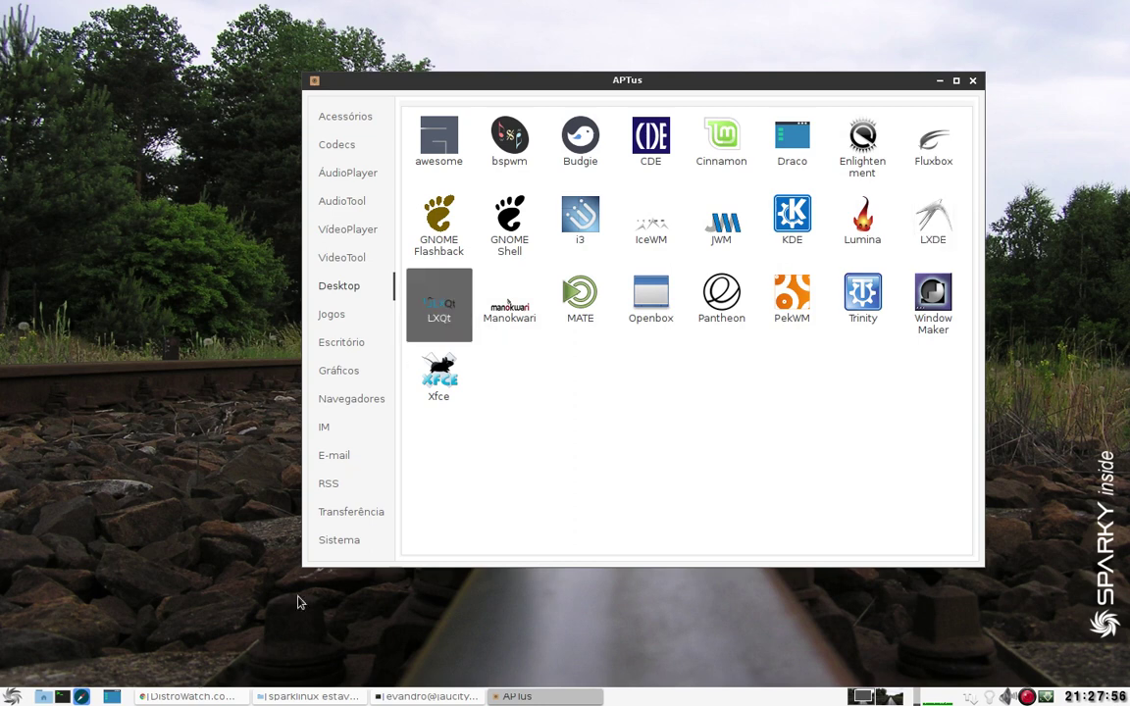
click(509, 305)
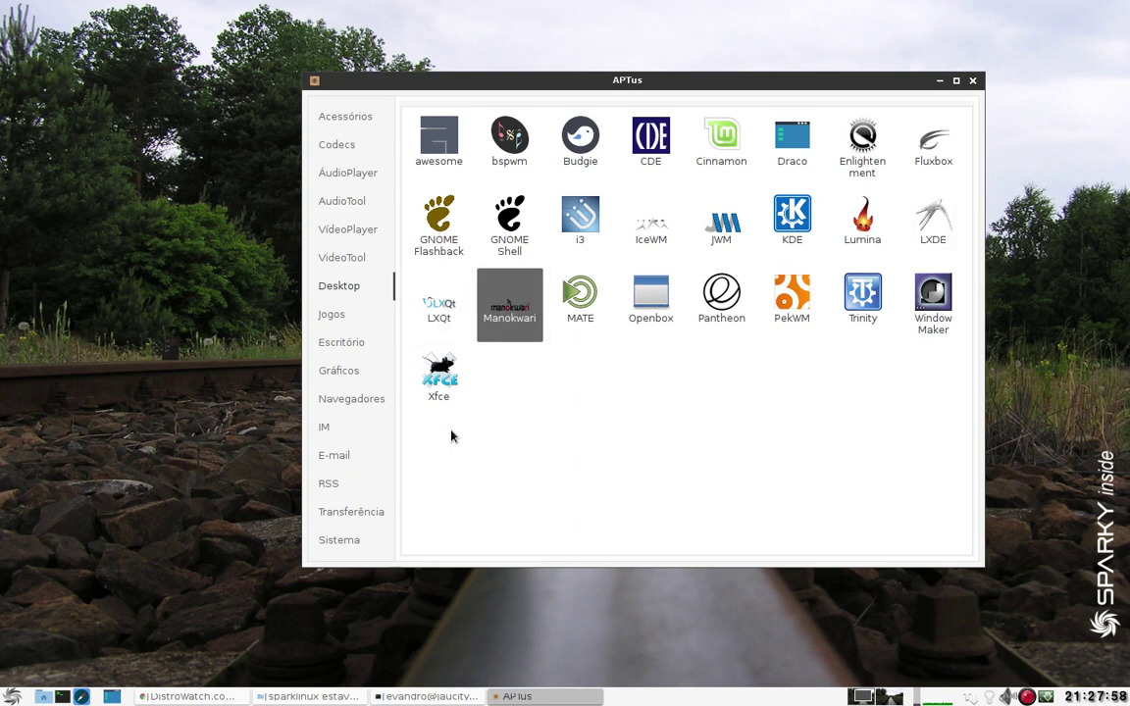
click(433, 313)
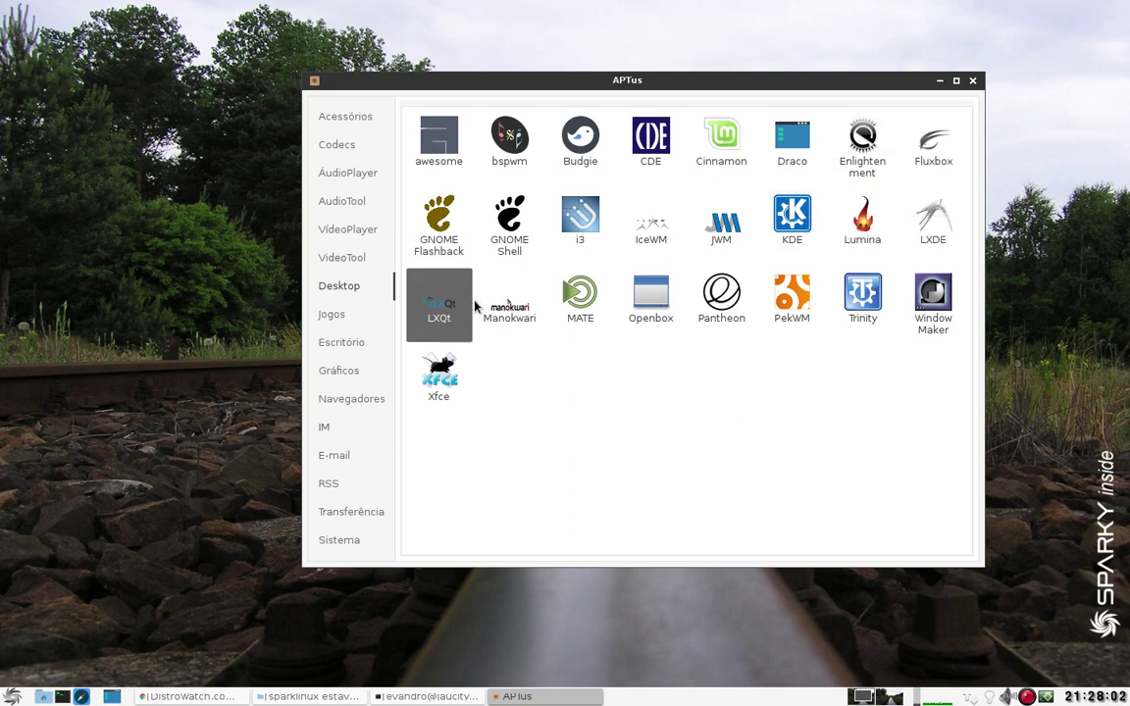
click(512, 326)
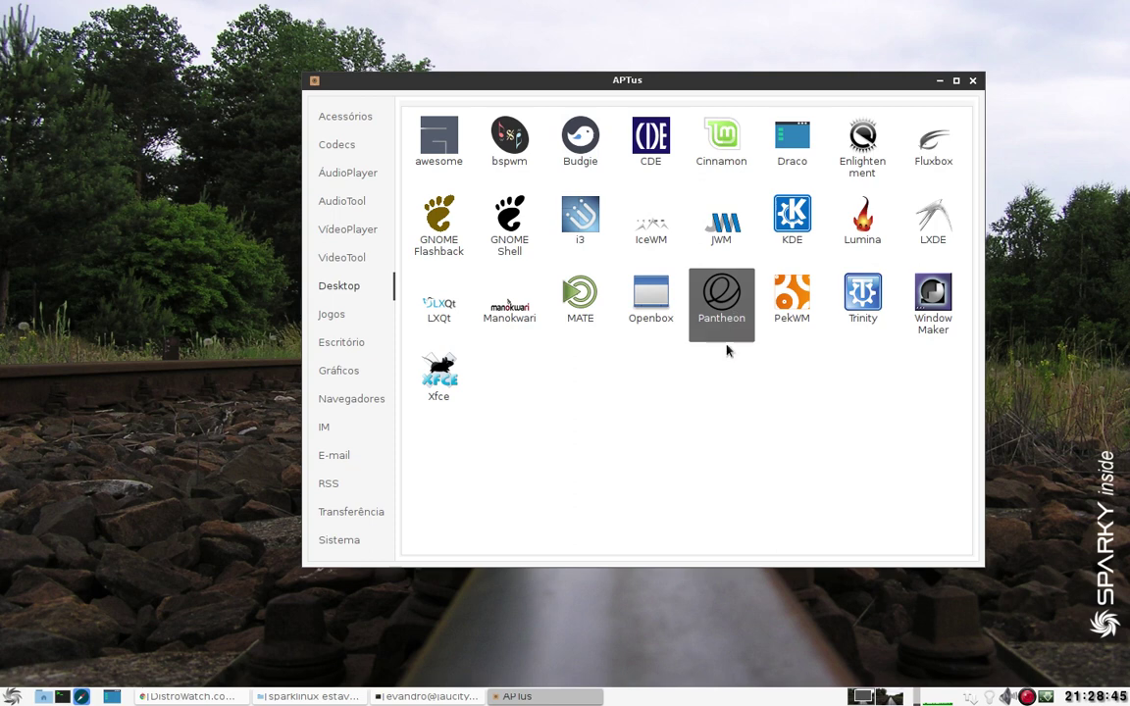
click(780, 324)
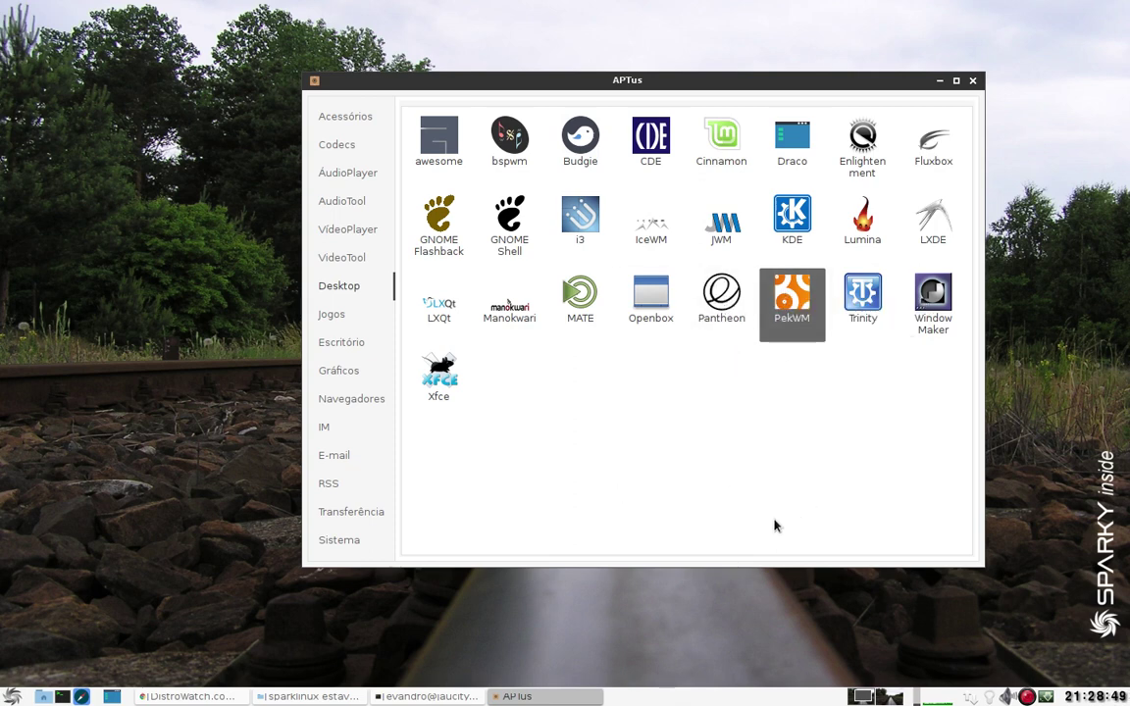
click(857, 304)
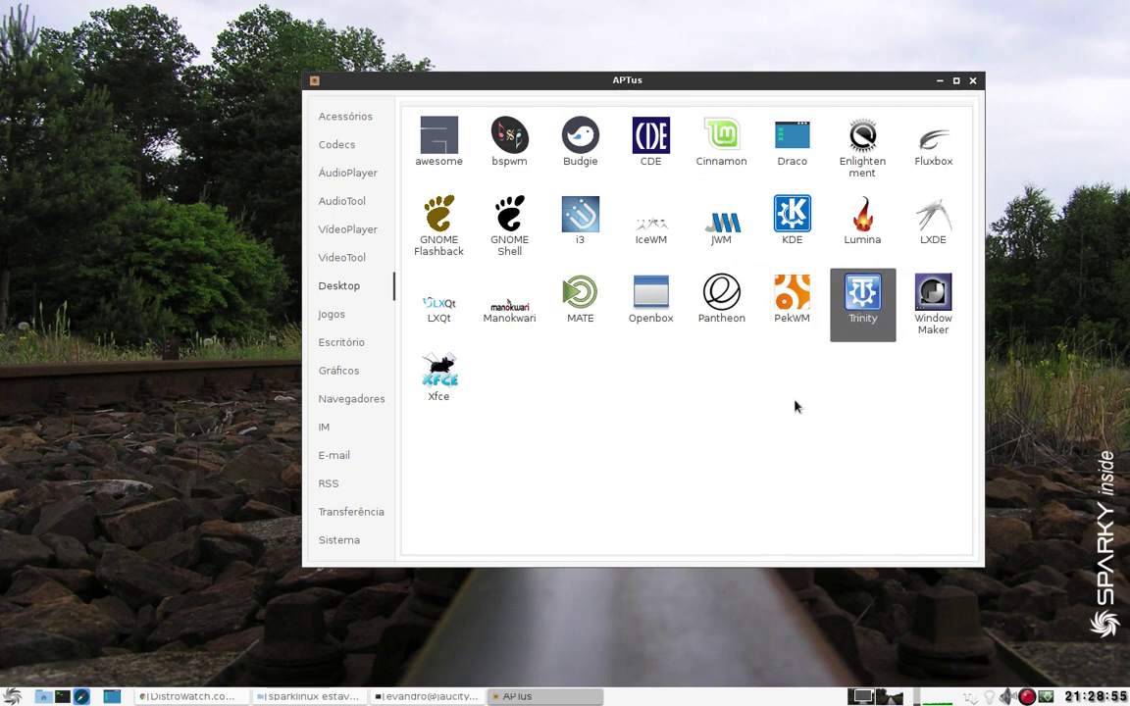
Compare the KDE and Trinity entries by highlighting them alternately, ending with Trinity selected.
click(791, 216)
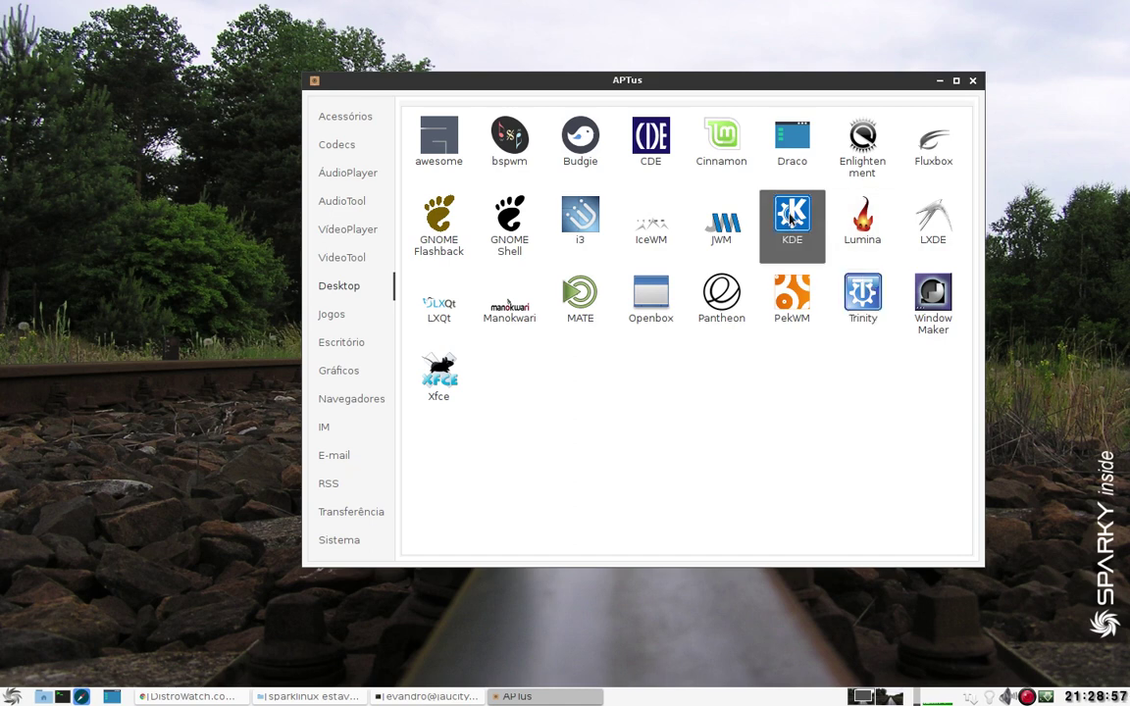
click(870, 301)
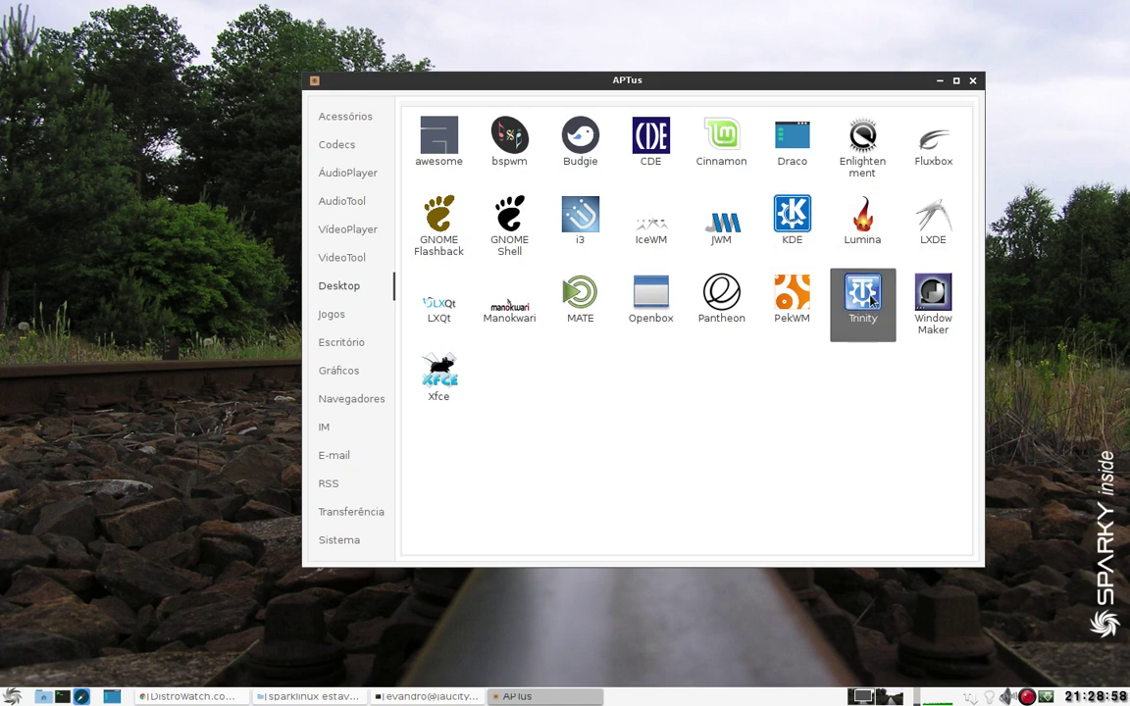
click(792, 218)
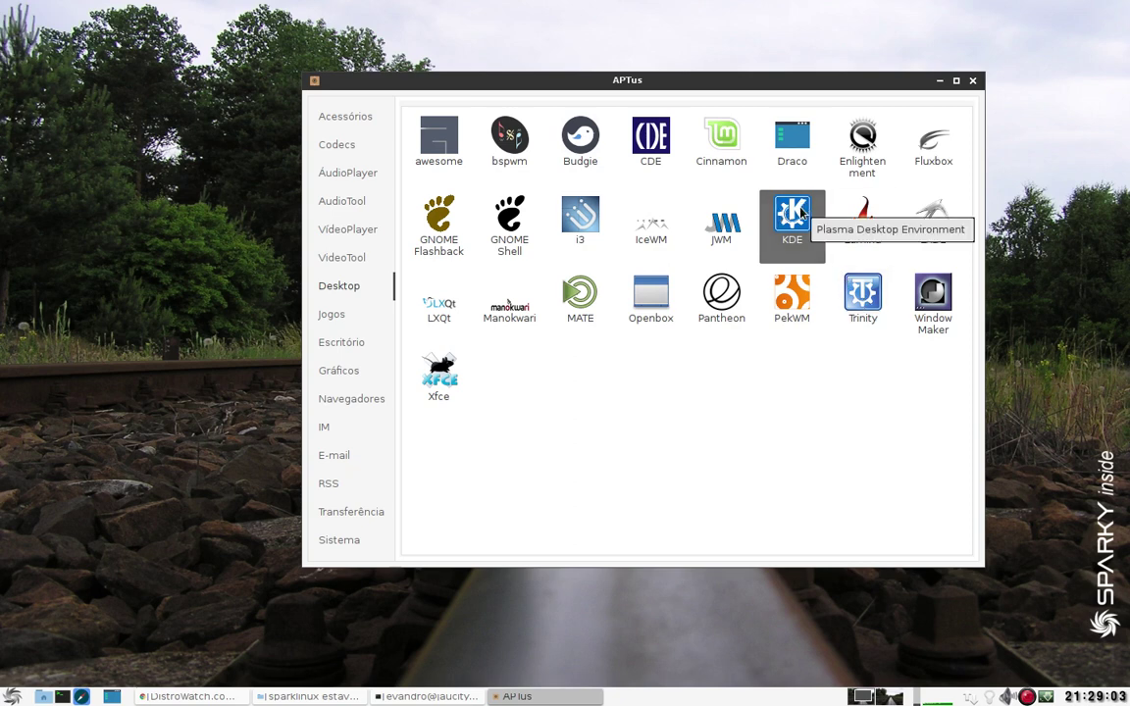
click(862, 299)
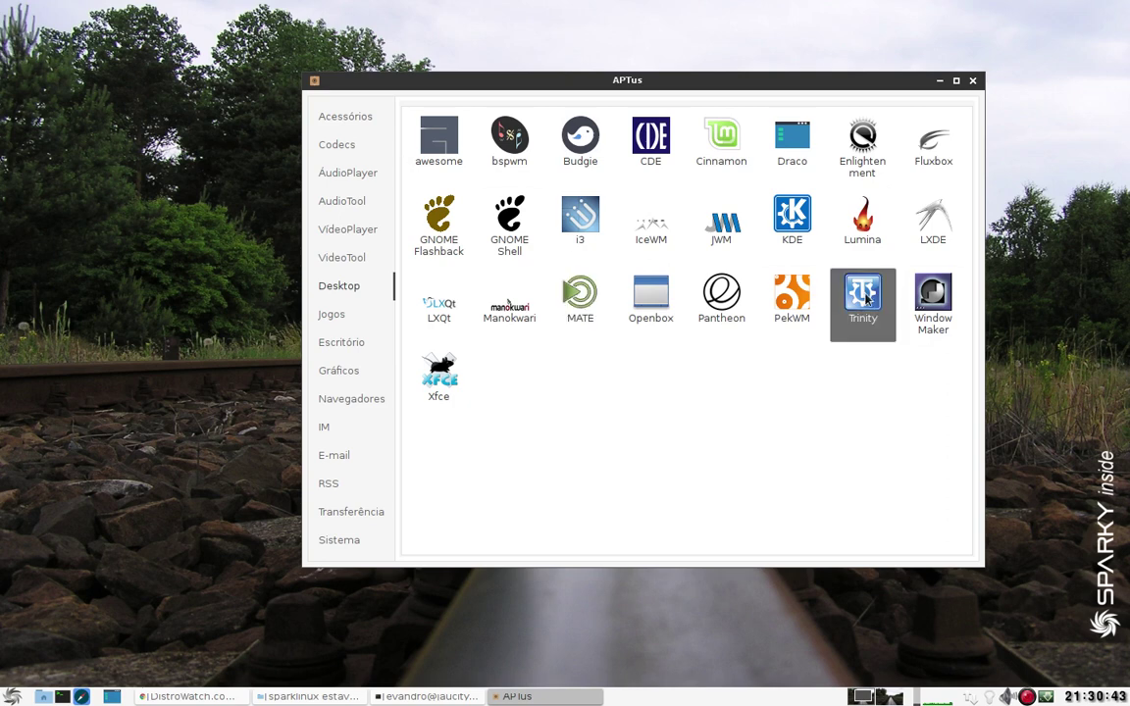
click(789, 224)
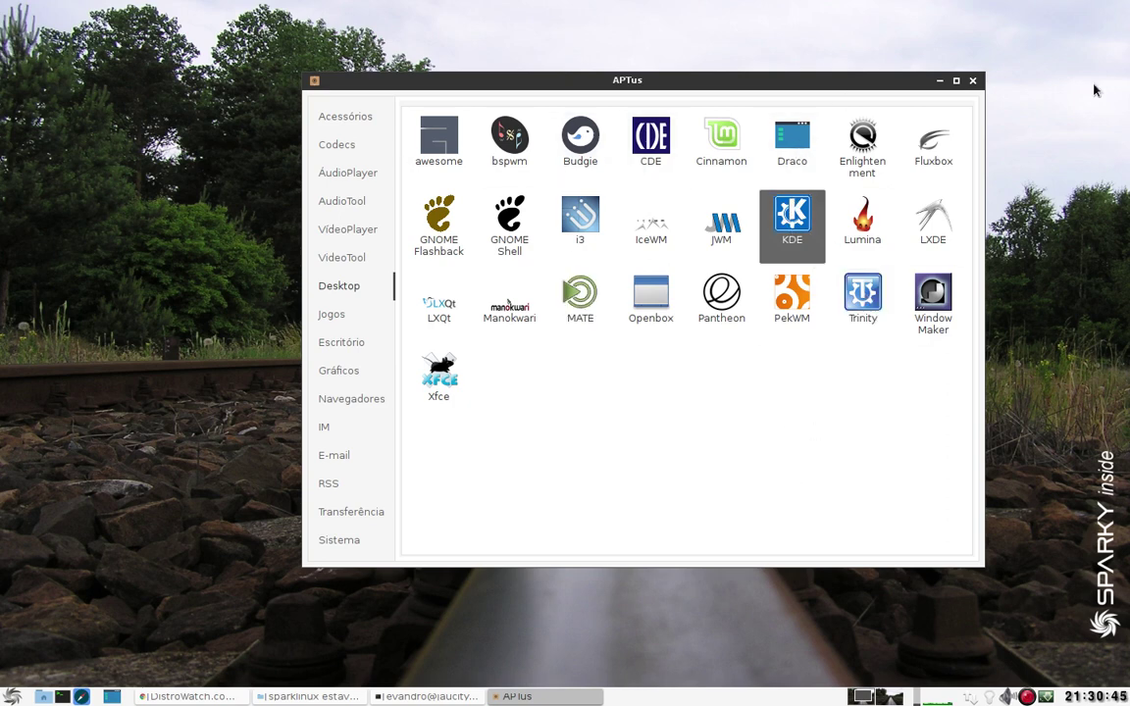
click(862, 299)
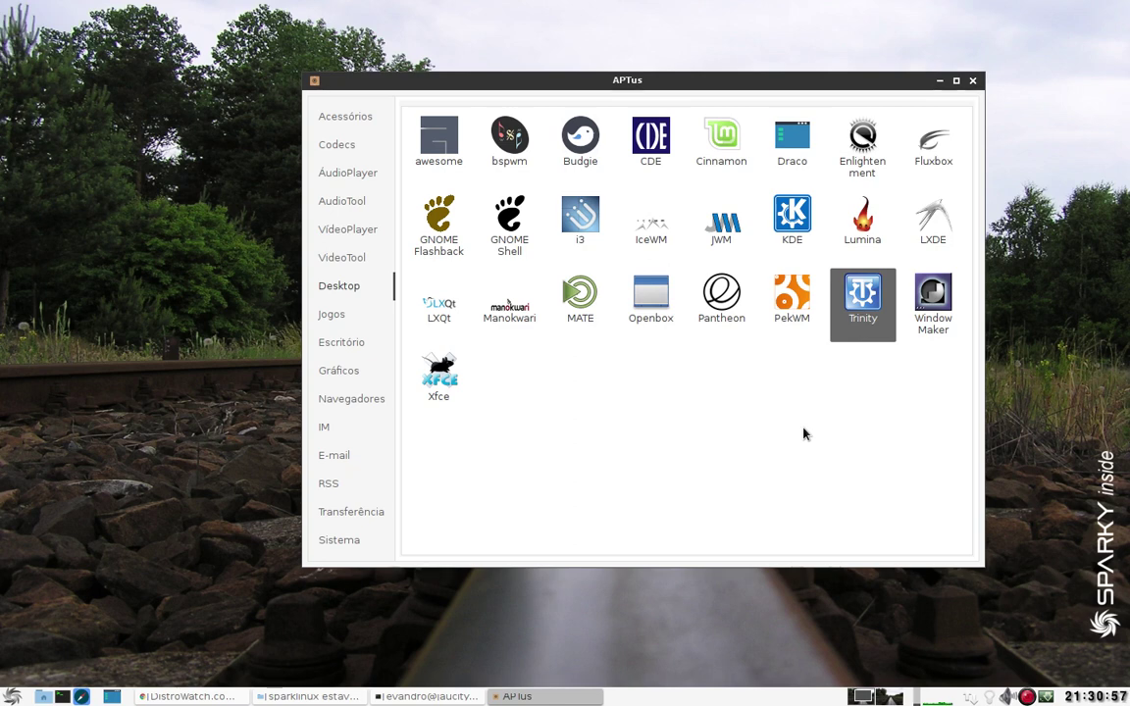
click(887, 402)
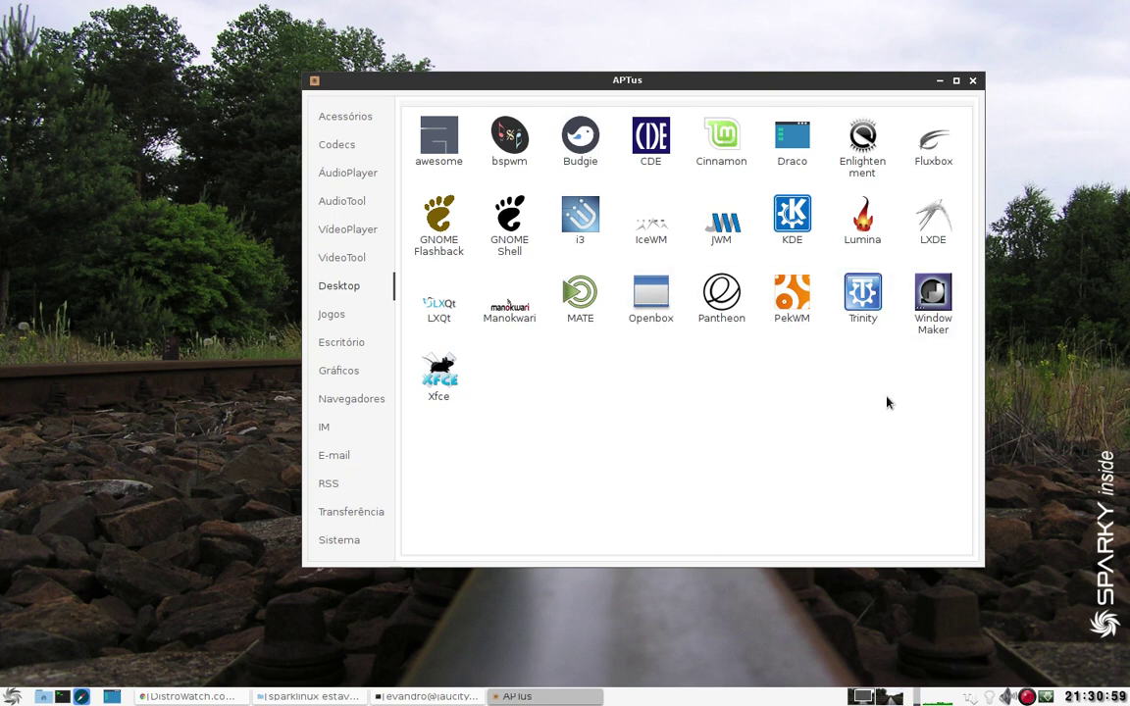
click(852, 329)
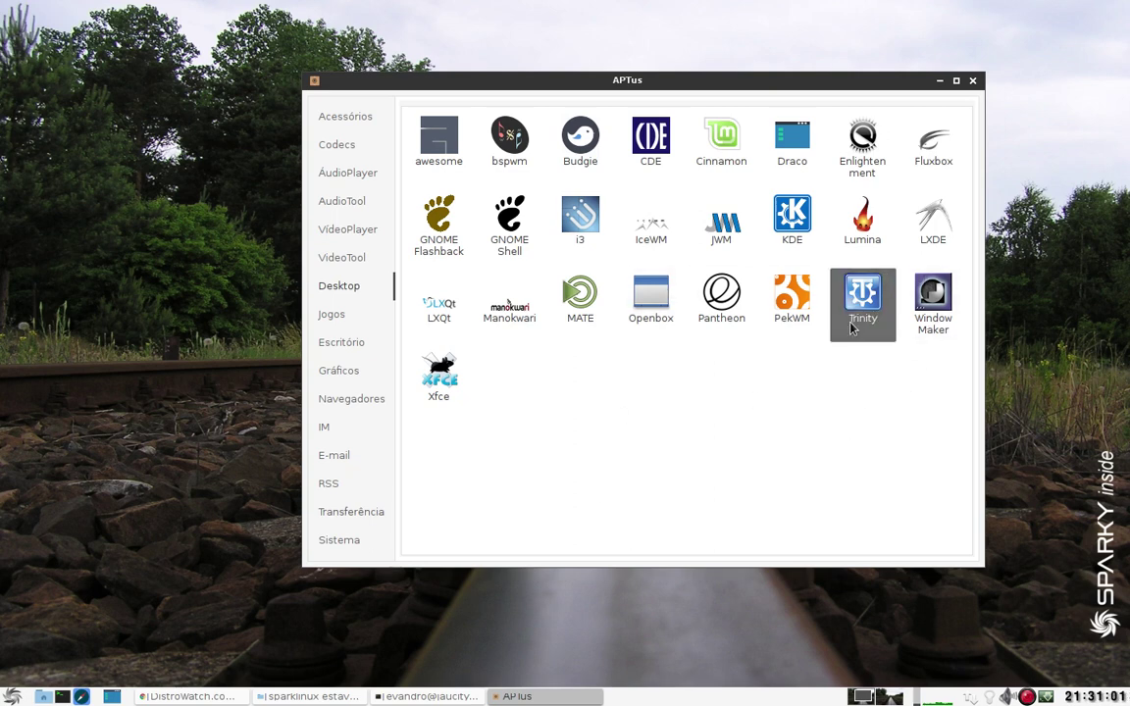
Look over the desktop's application menu and its categories, including the Development and Computer submenus.
click(12, 697)
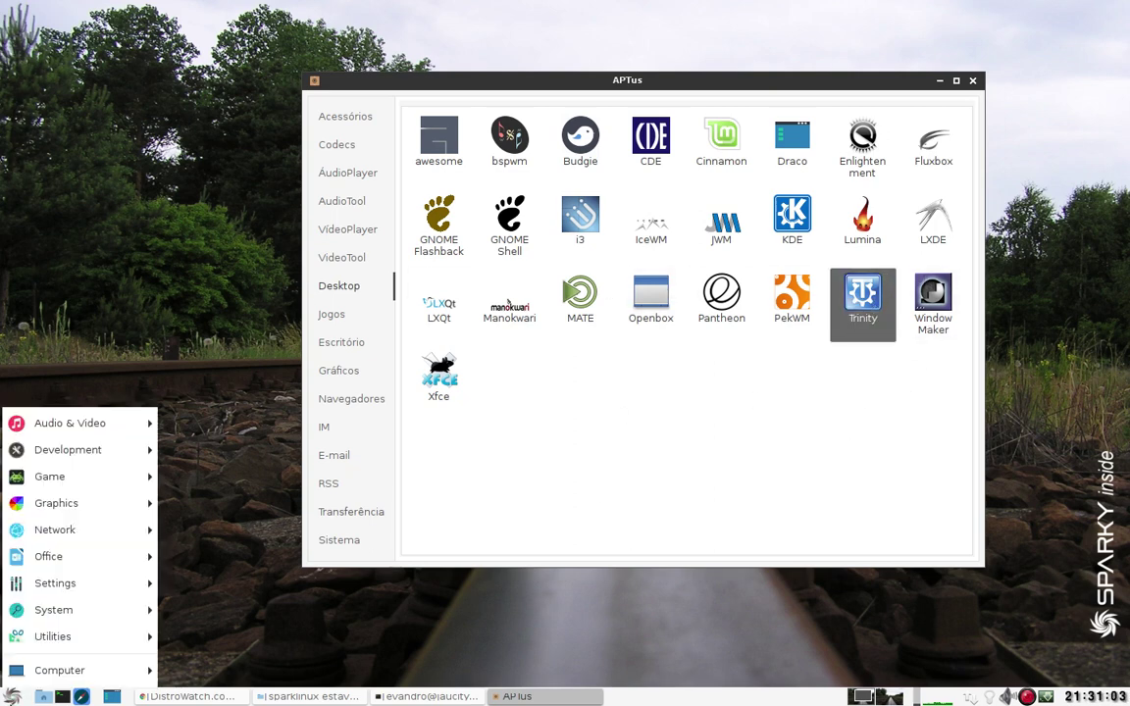
click(697, 605)
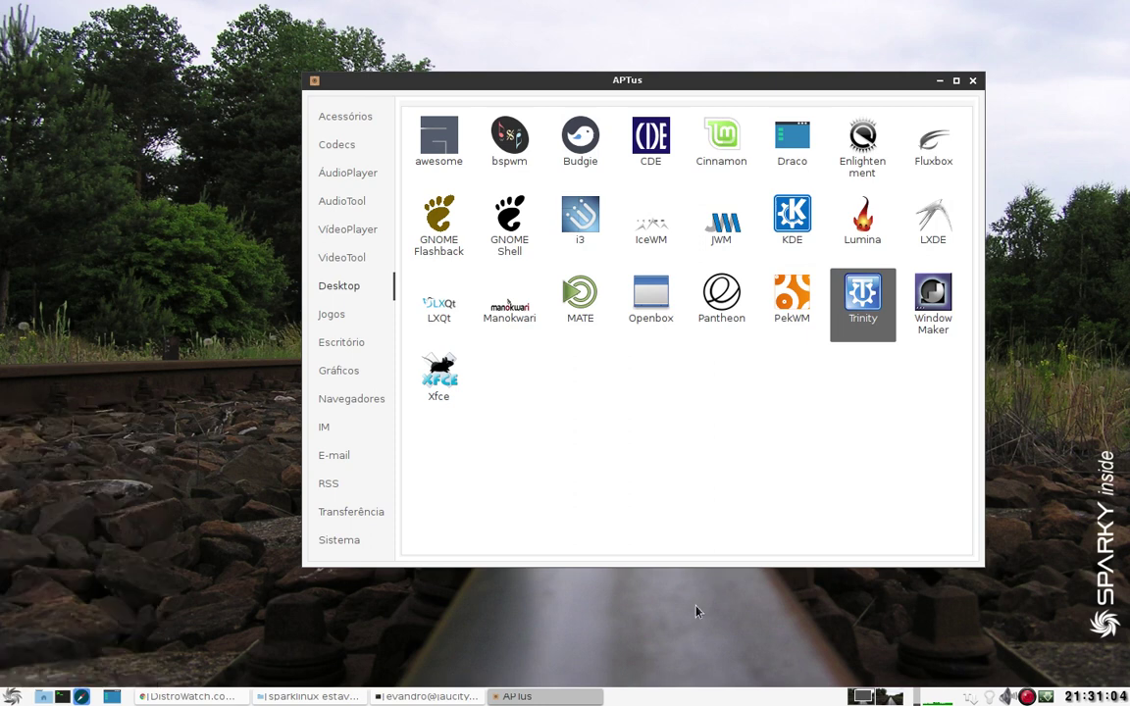
click(11, 698)
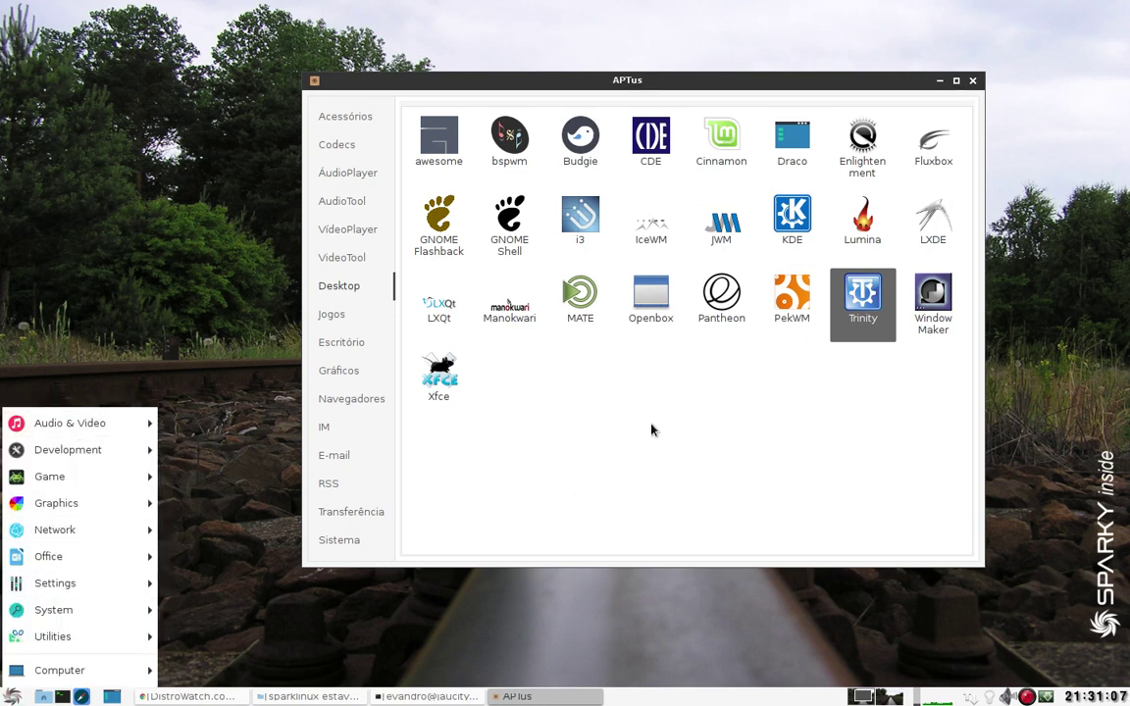
click(652, 430)
click(11, 697)
click(672, 442)
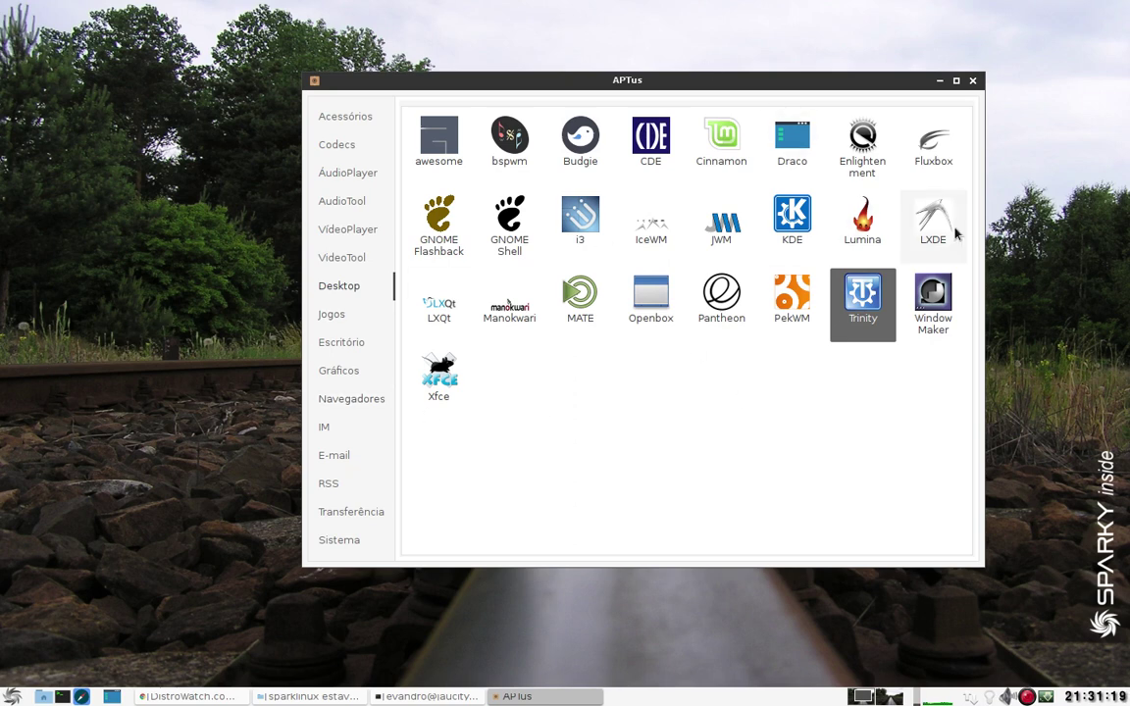
click(6, 697)
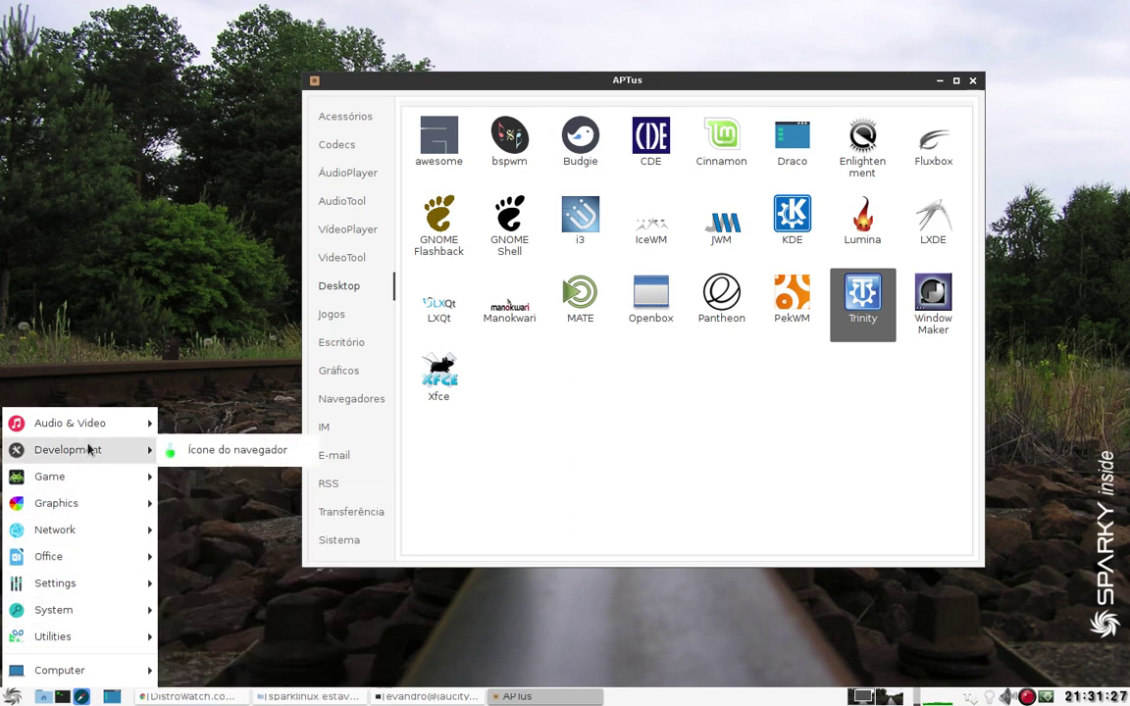
mouse_move(116, 667)
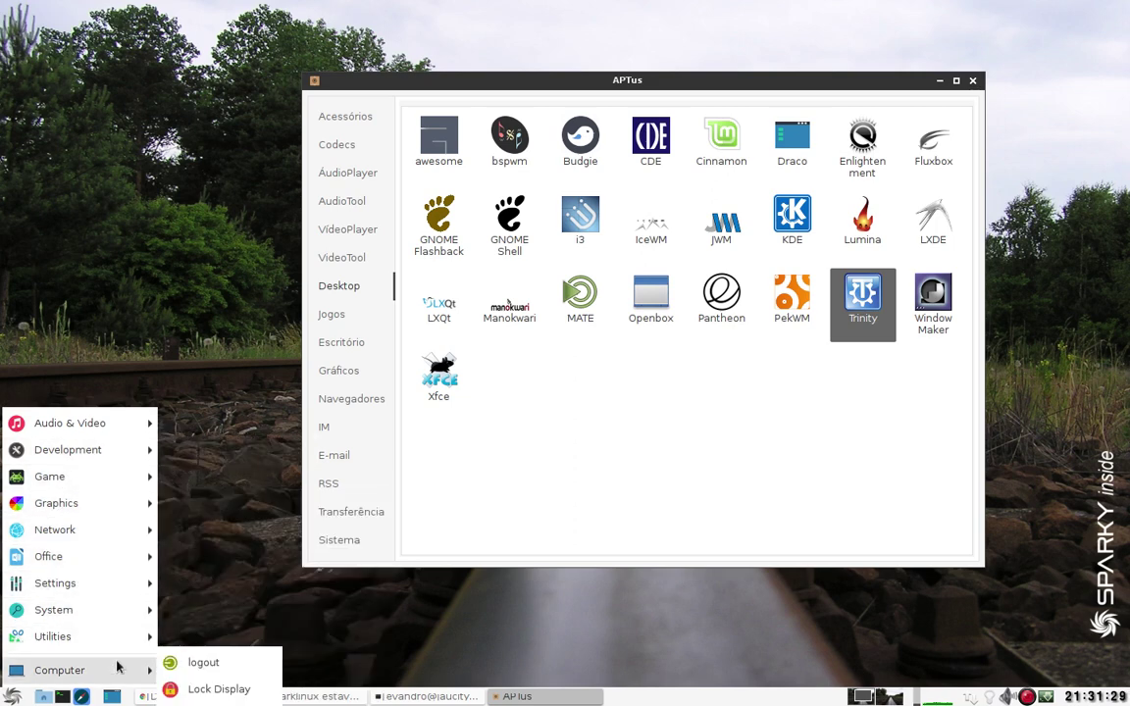
click(803, 351)
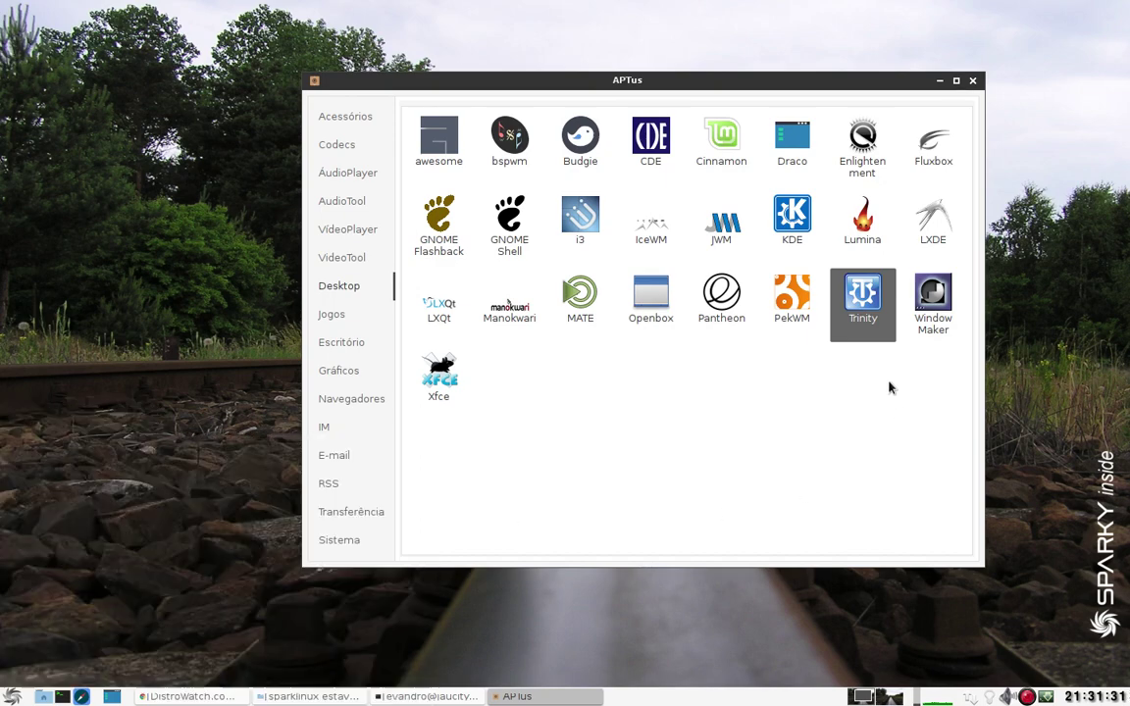
click(12, 696)
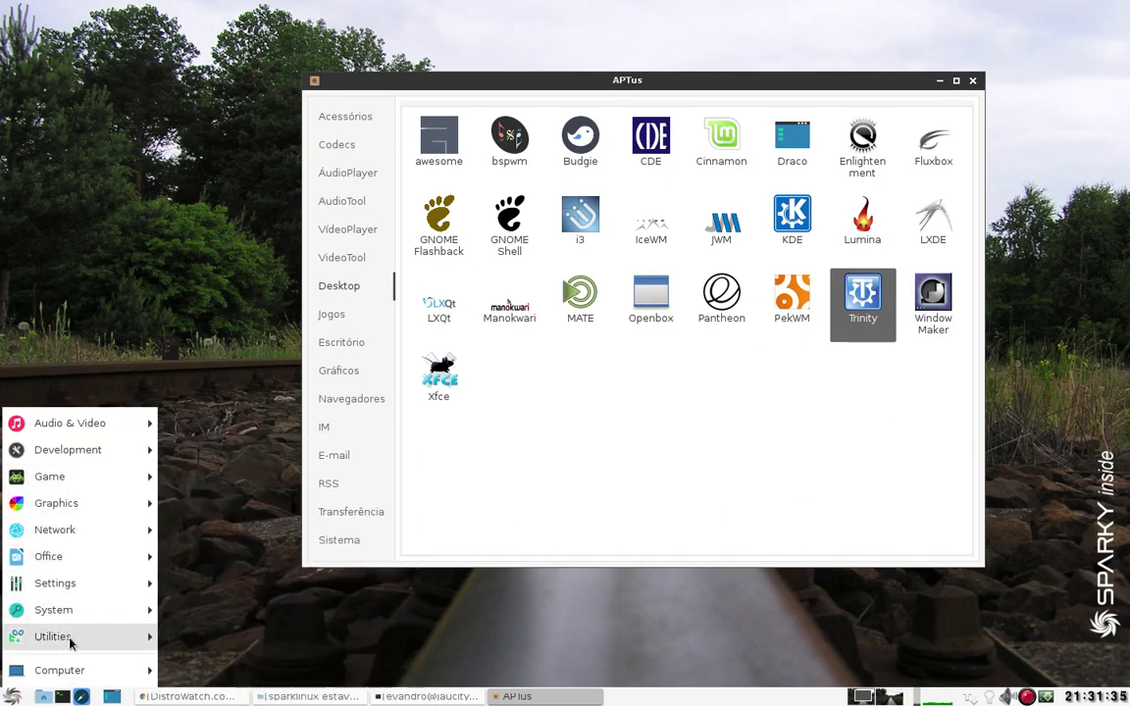
click(6, 695)
click(8, 695)
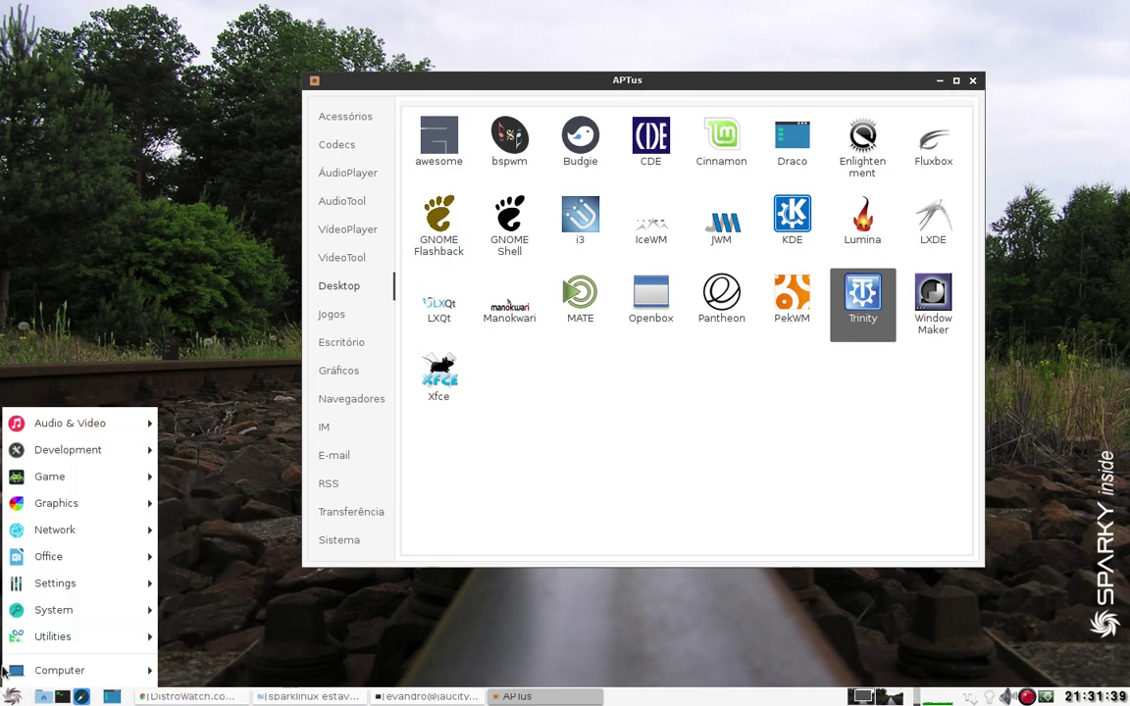
click(807, 421)
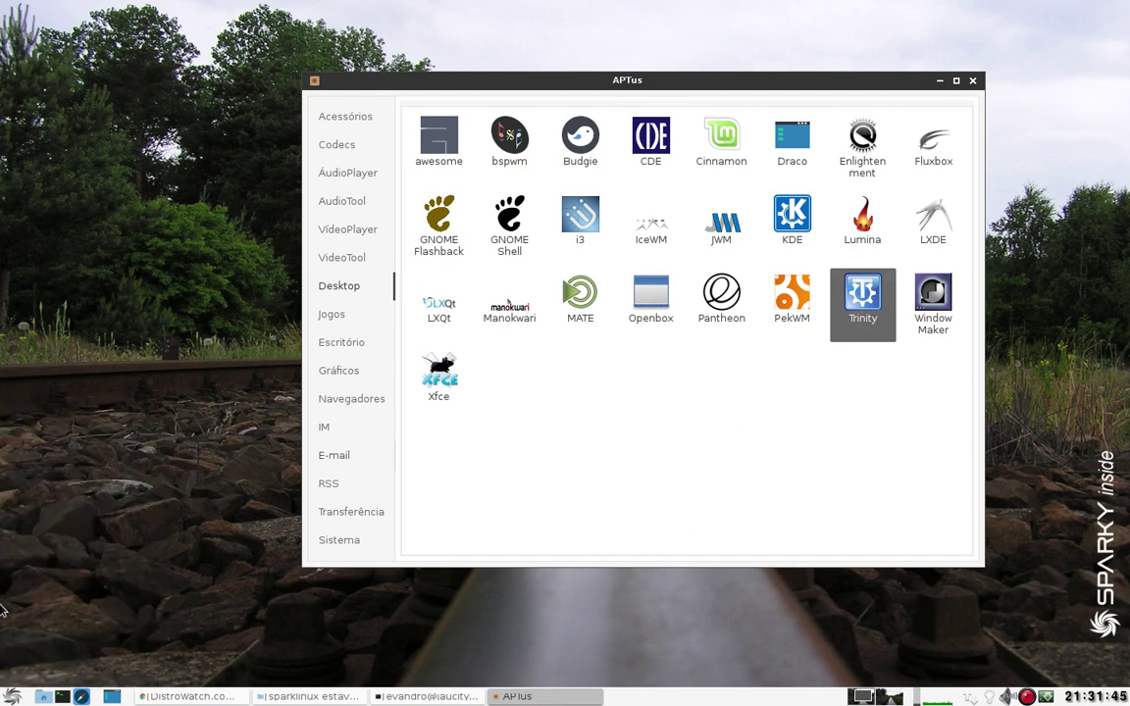
click(12, 696)
click(257, 573)
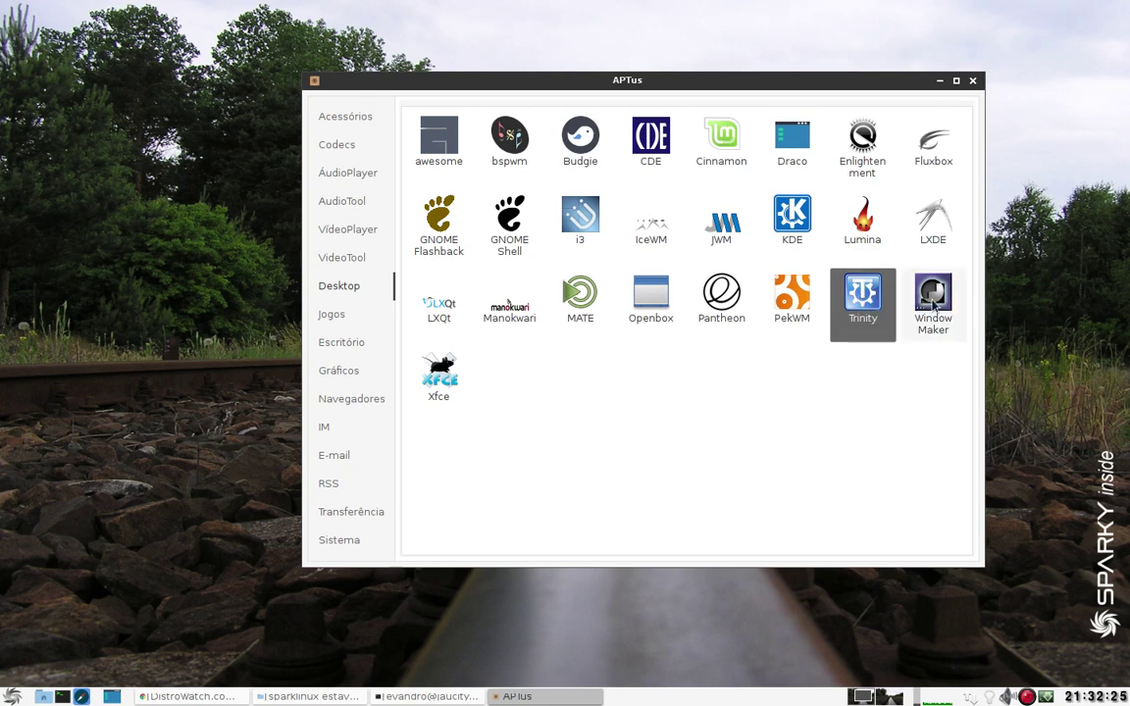
Go through the last desktop environment entries, Window Maker and Xfce.
key(Right)
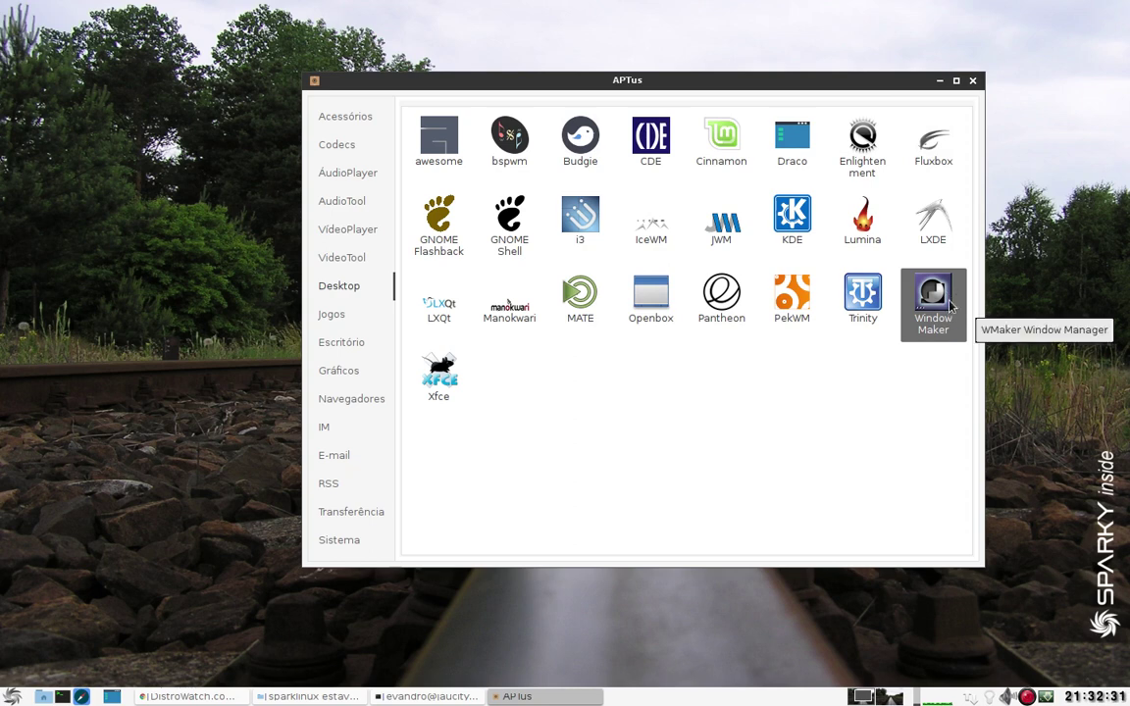
click(439, 382)
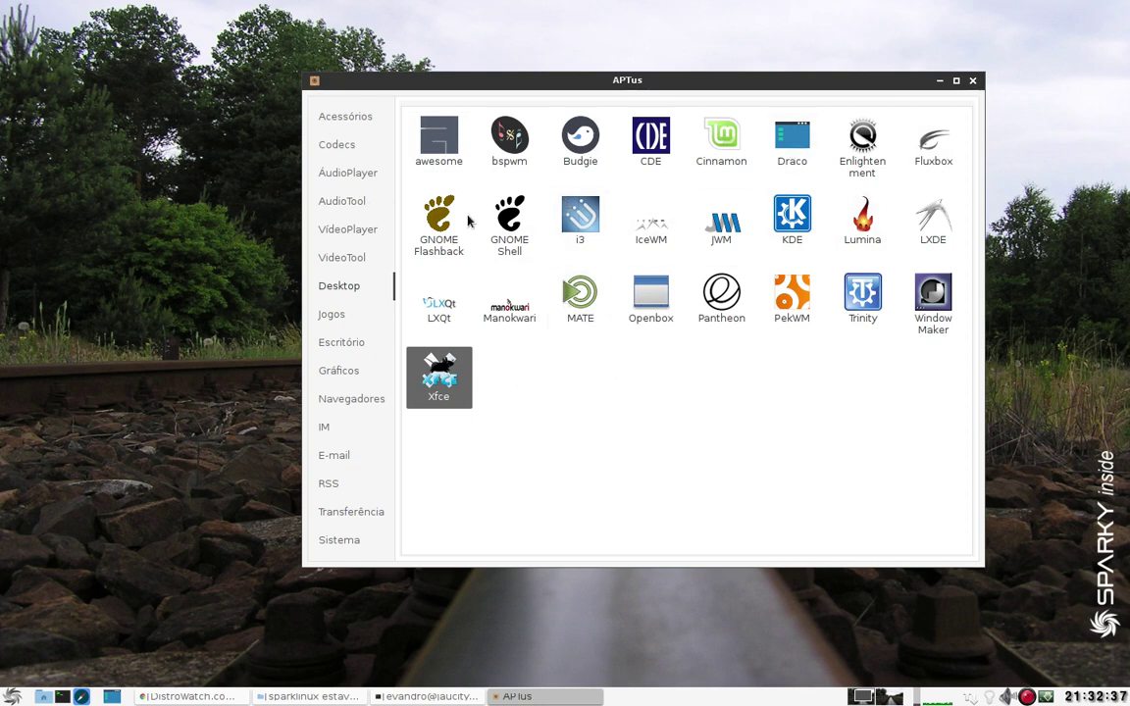
Open the Pantheon desktop installer, read its notice, and exit without installing.
click(705, 292)
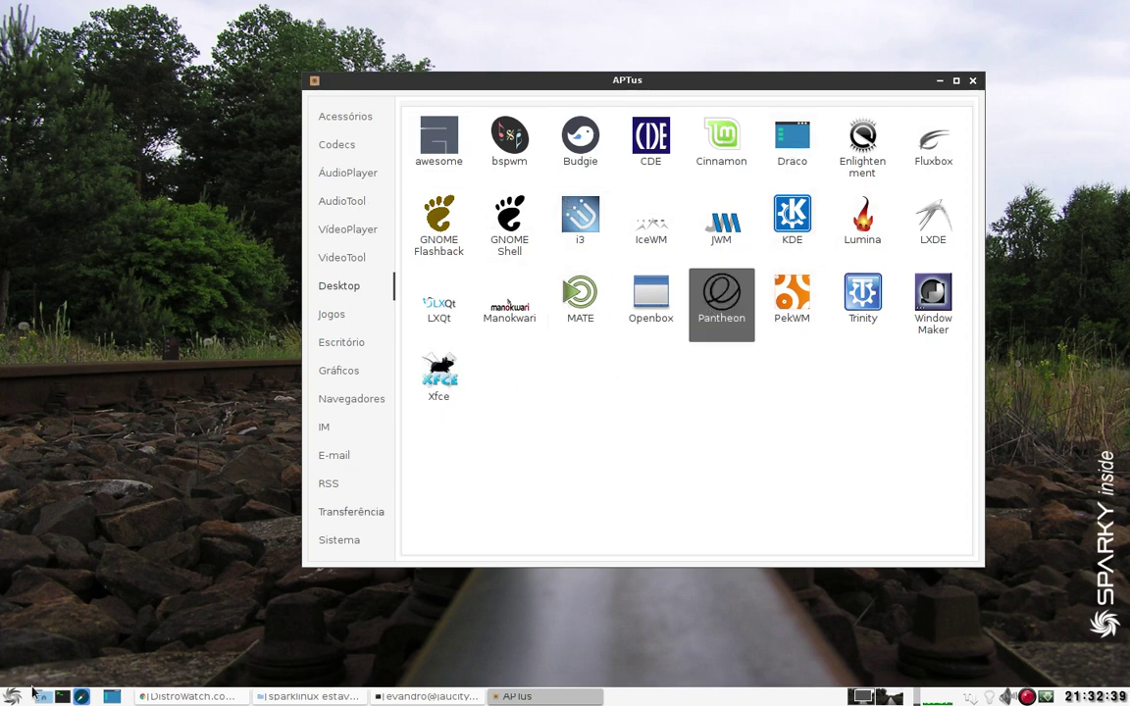
double_click(722, 292)
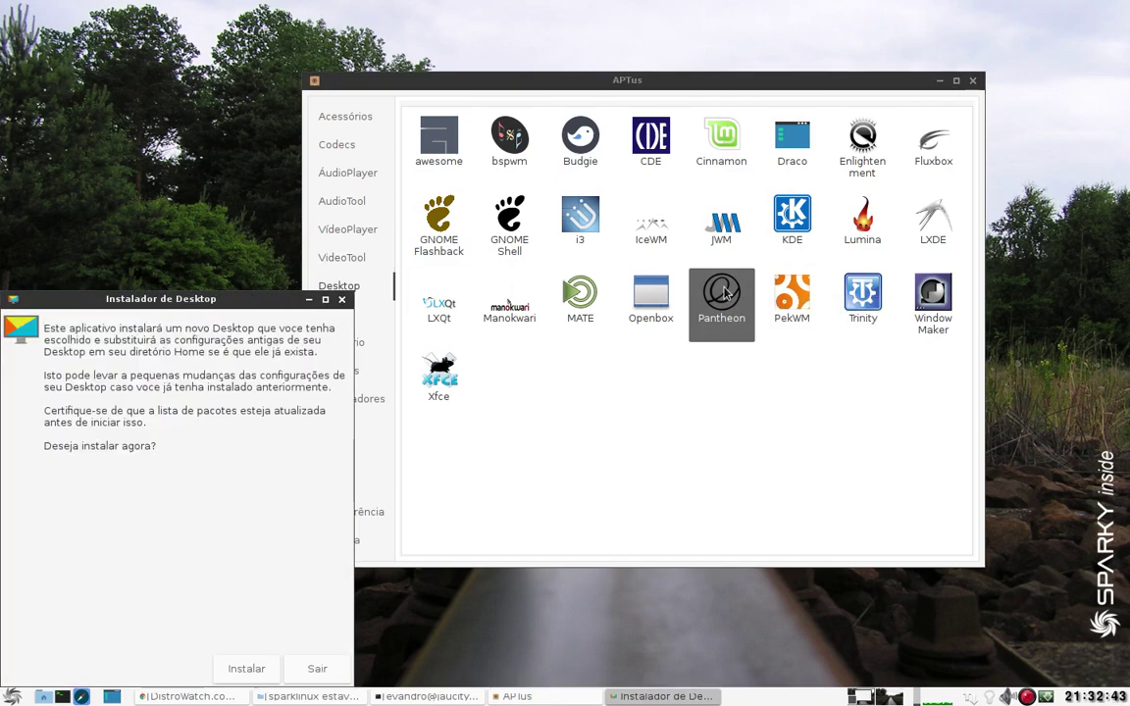
drag(174, 285, 305, 166)
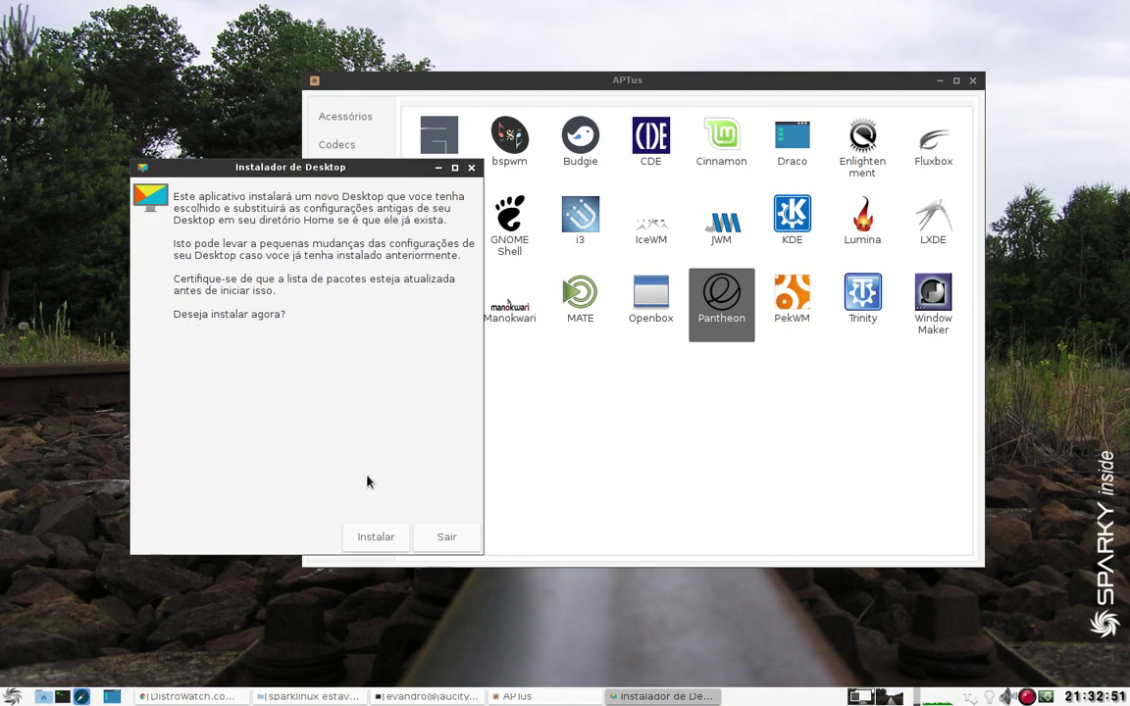
click(443, 537)
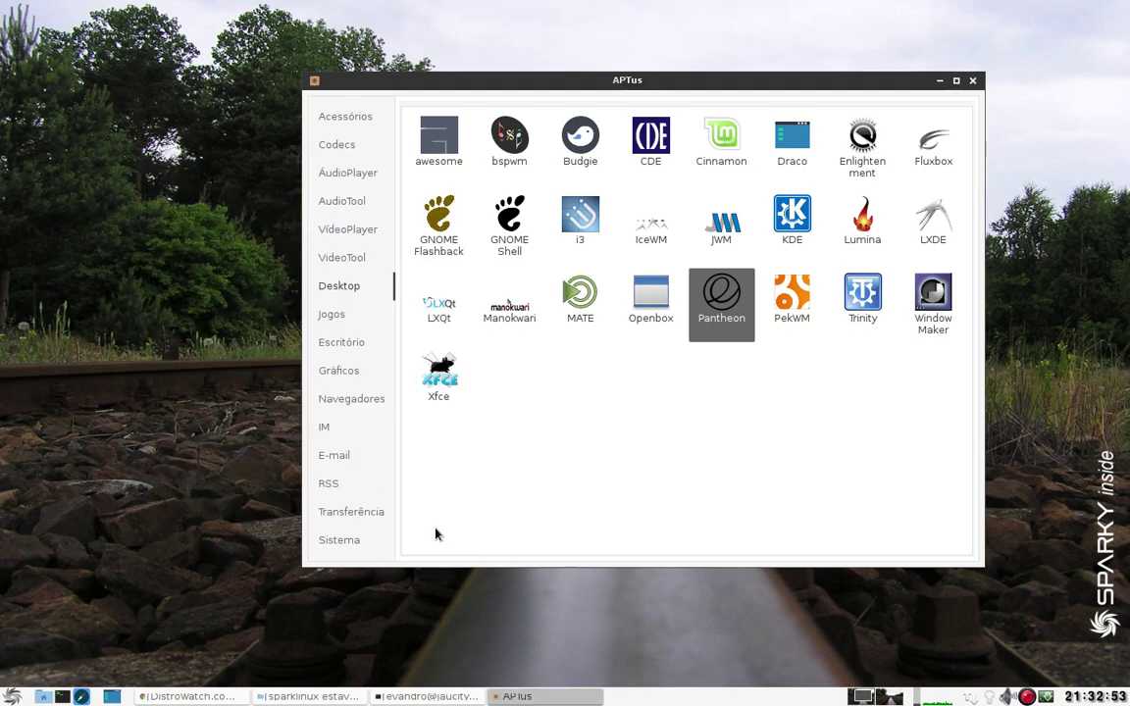
Revisit Trinity, Openbox, Pantheon and PekWM among the third-row desktop environments, highlighting them in turn and ending on PekWM.
click(842, 324)
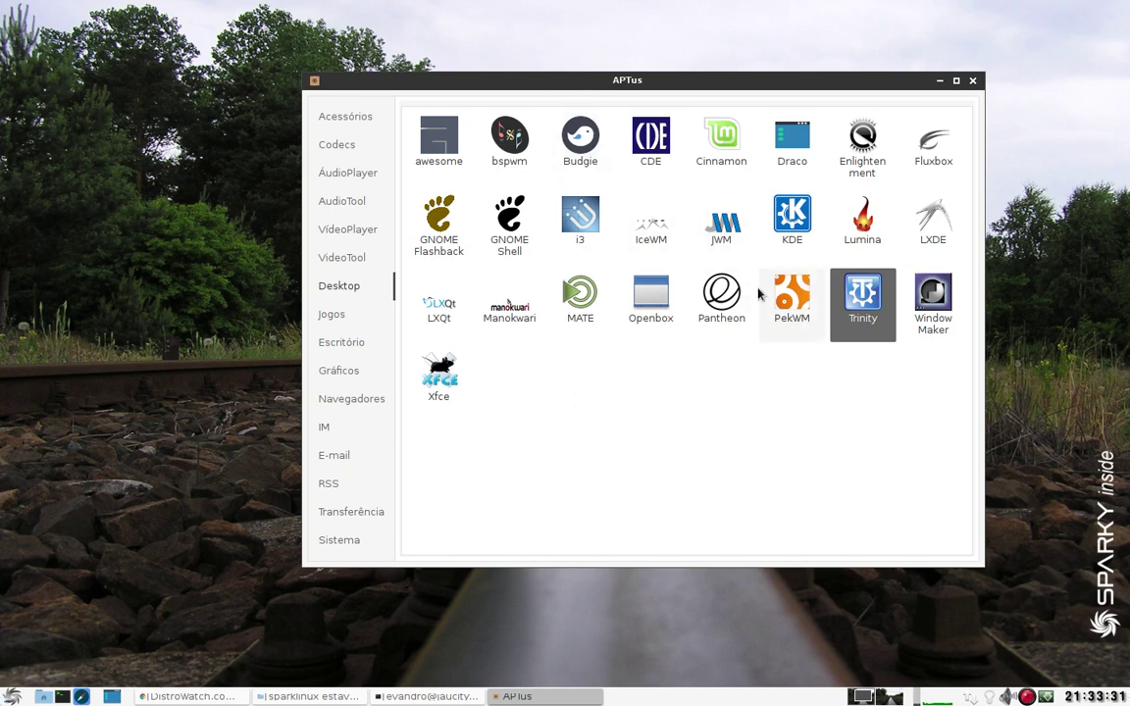
click(650, 299)
click(717, 336)
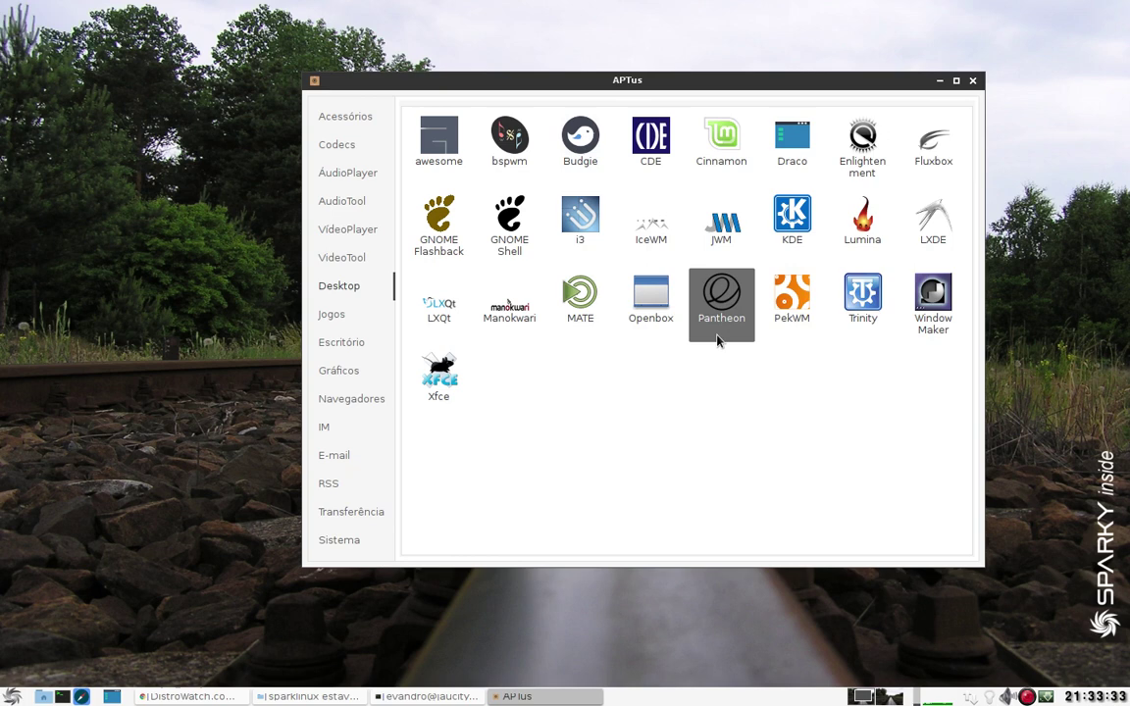
click(661, 387)
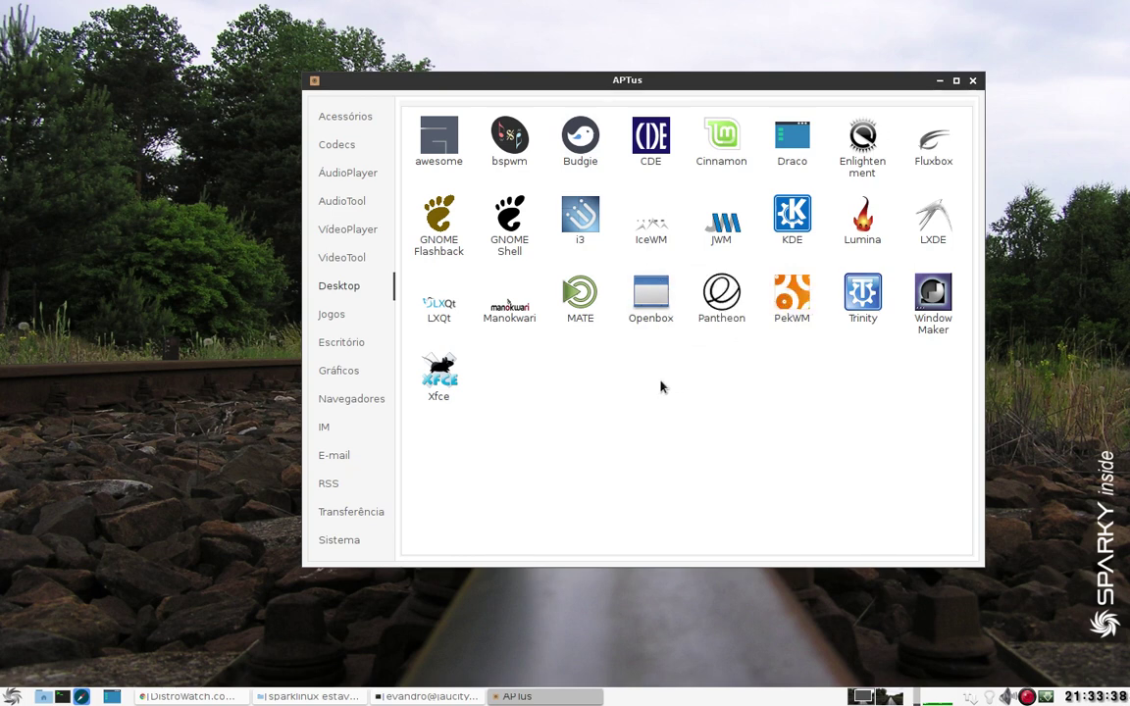
click(722, 289)
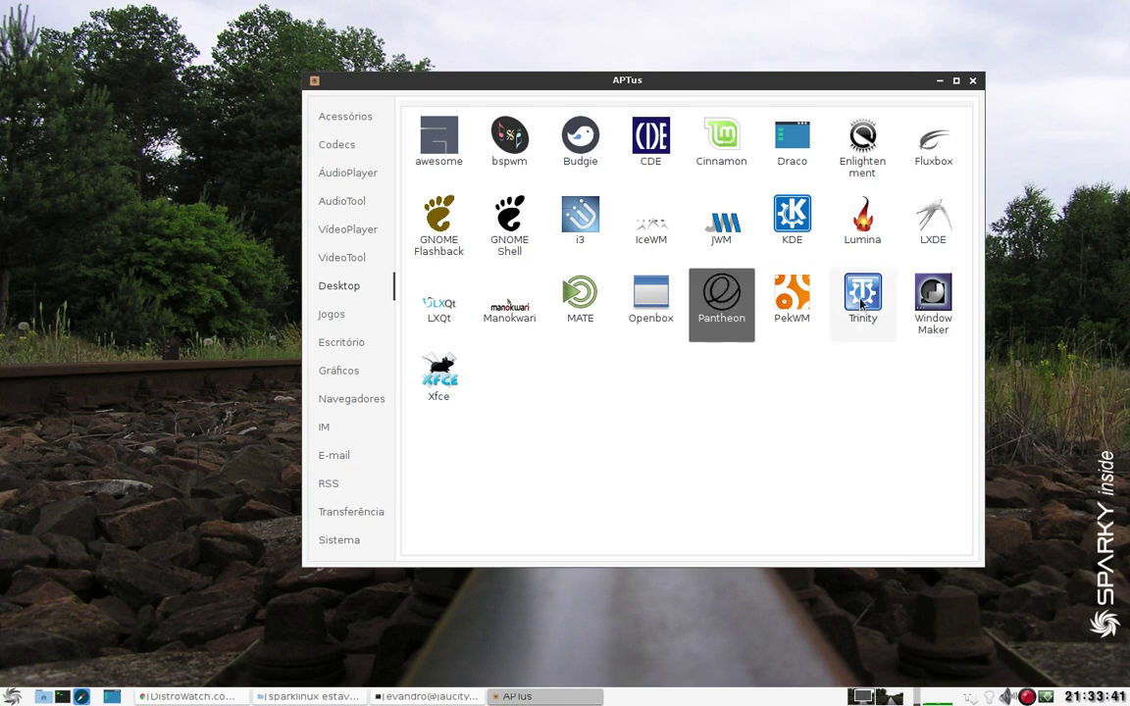
click(789, 294)
click(737, 309)
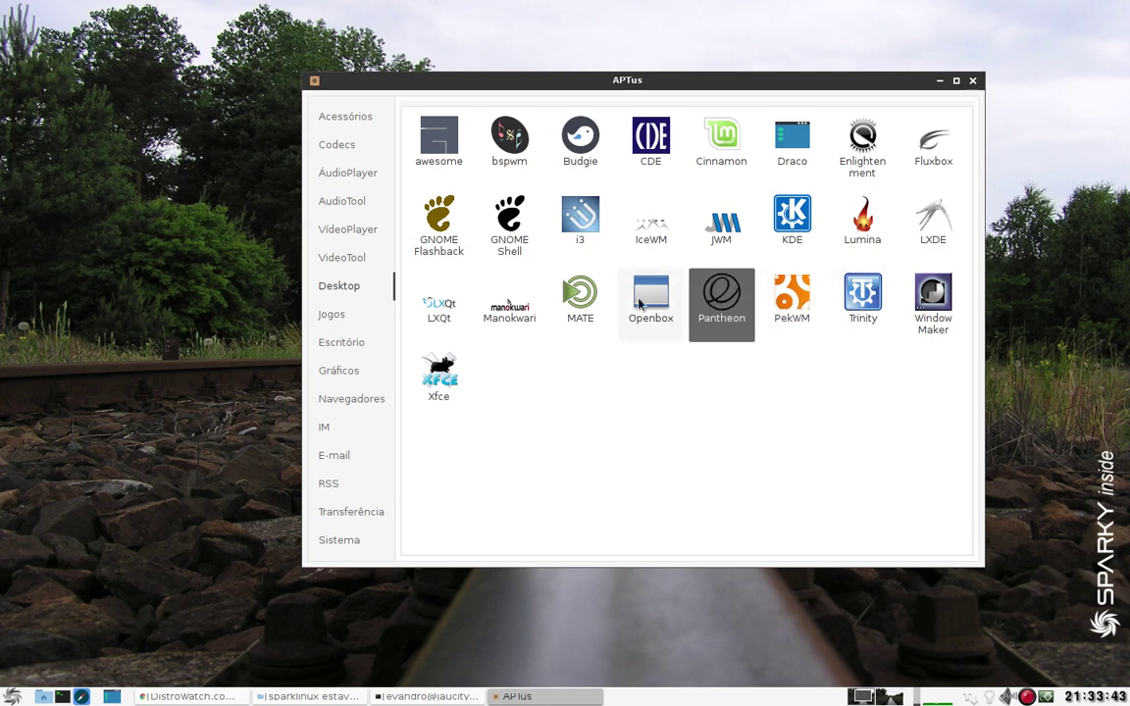
click(805, 306)
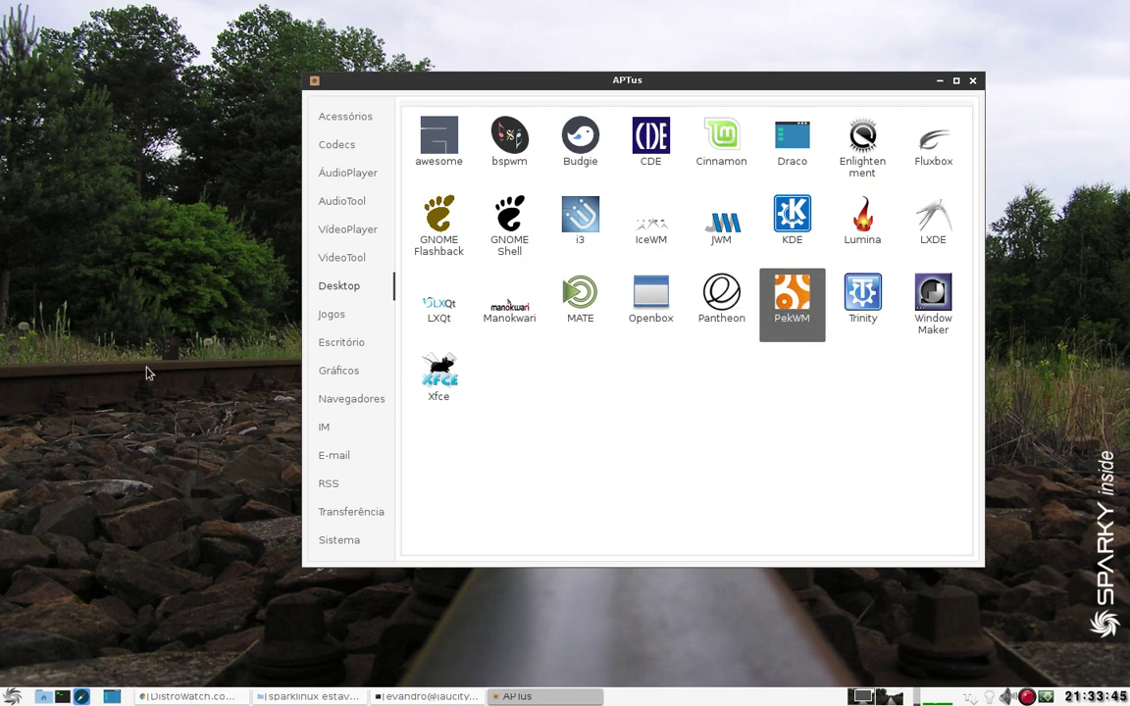
Browse the Jogos, Escritório, Gráficos and Navegadores categories, and highlight Opera among the browsers.
click(329, 314)
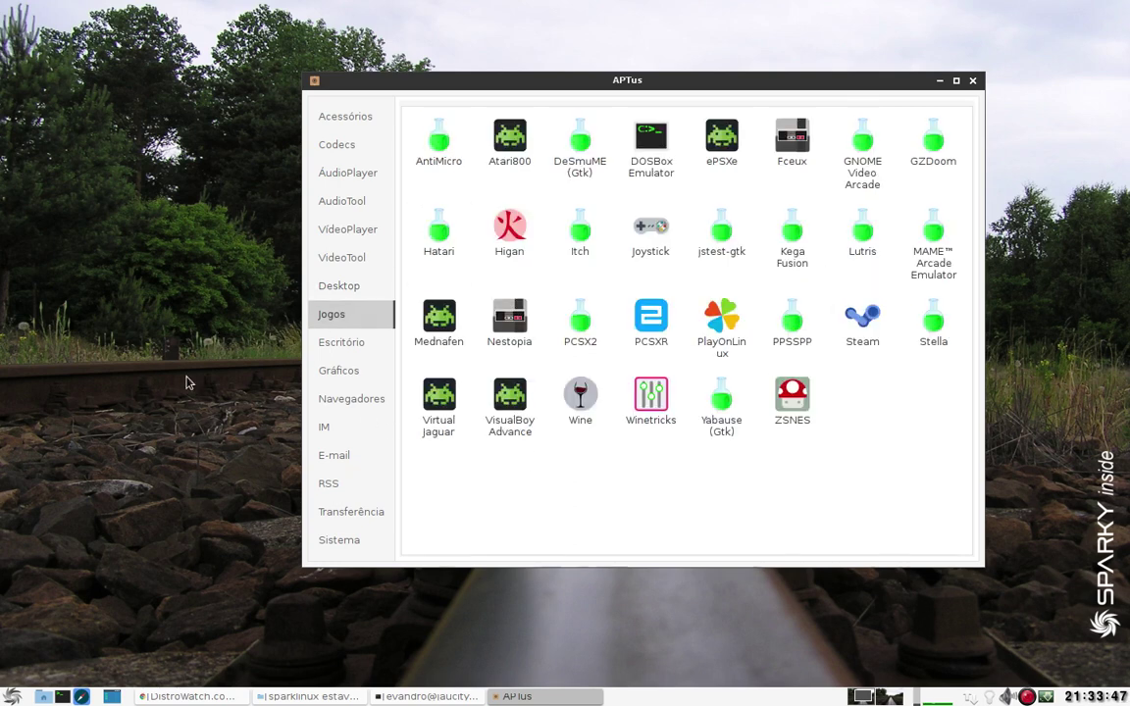
click(340, 343)
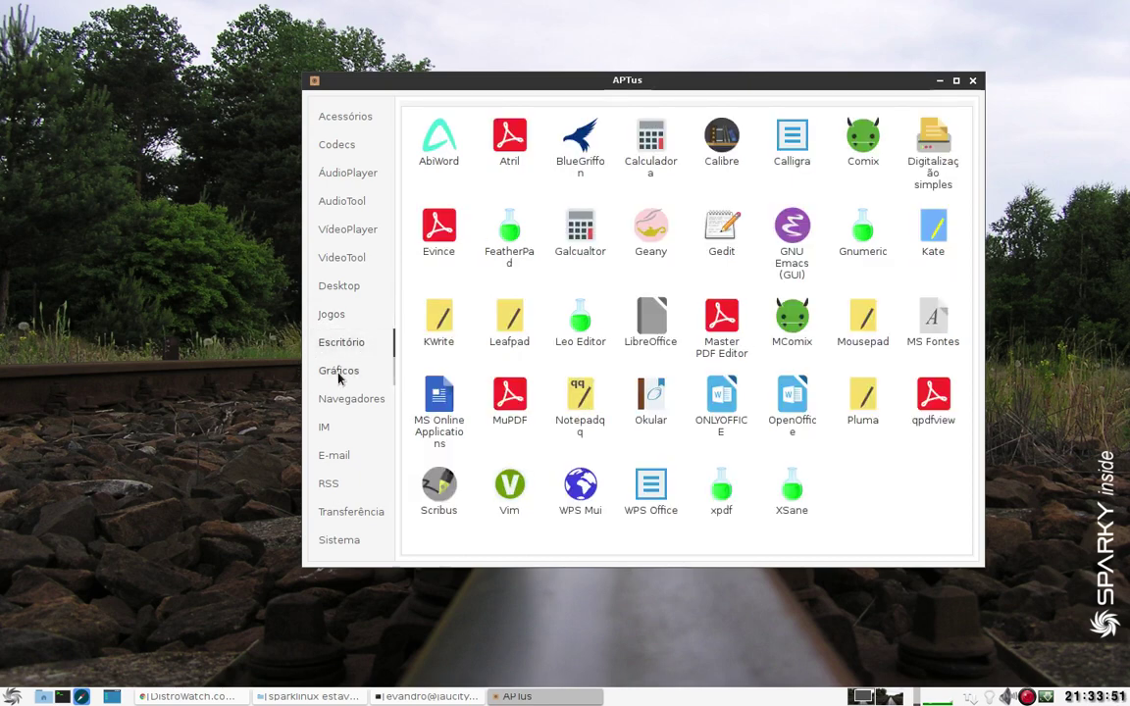
click(338, 373)
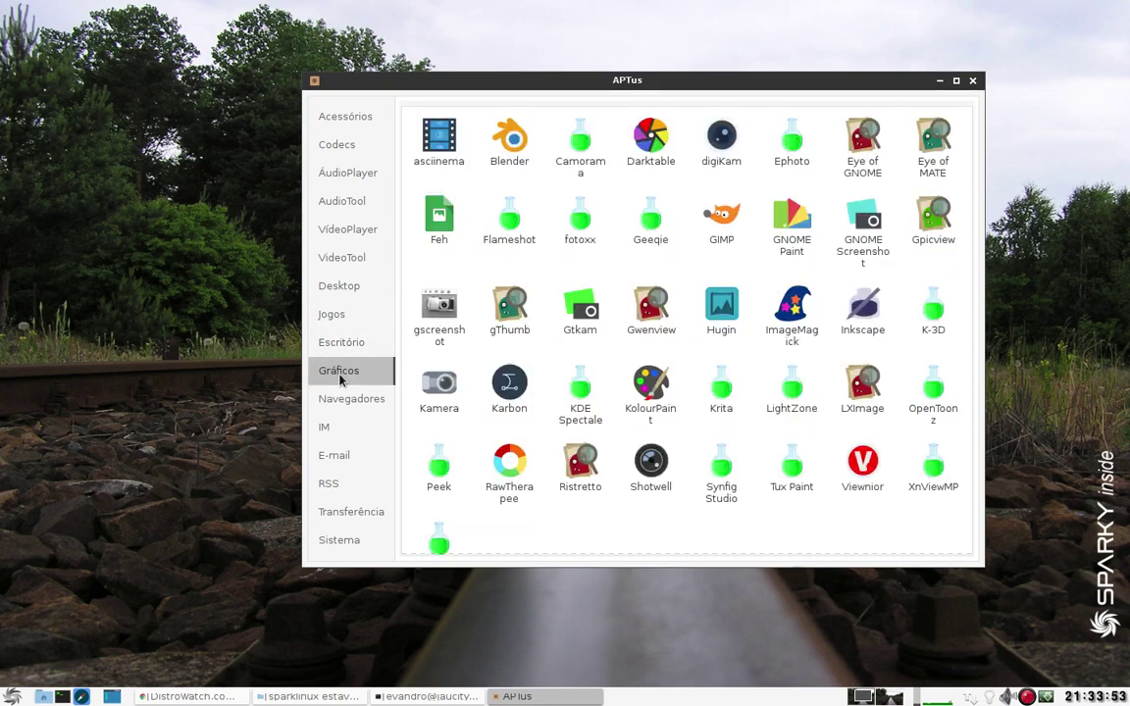
click(343, 400)
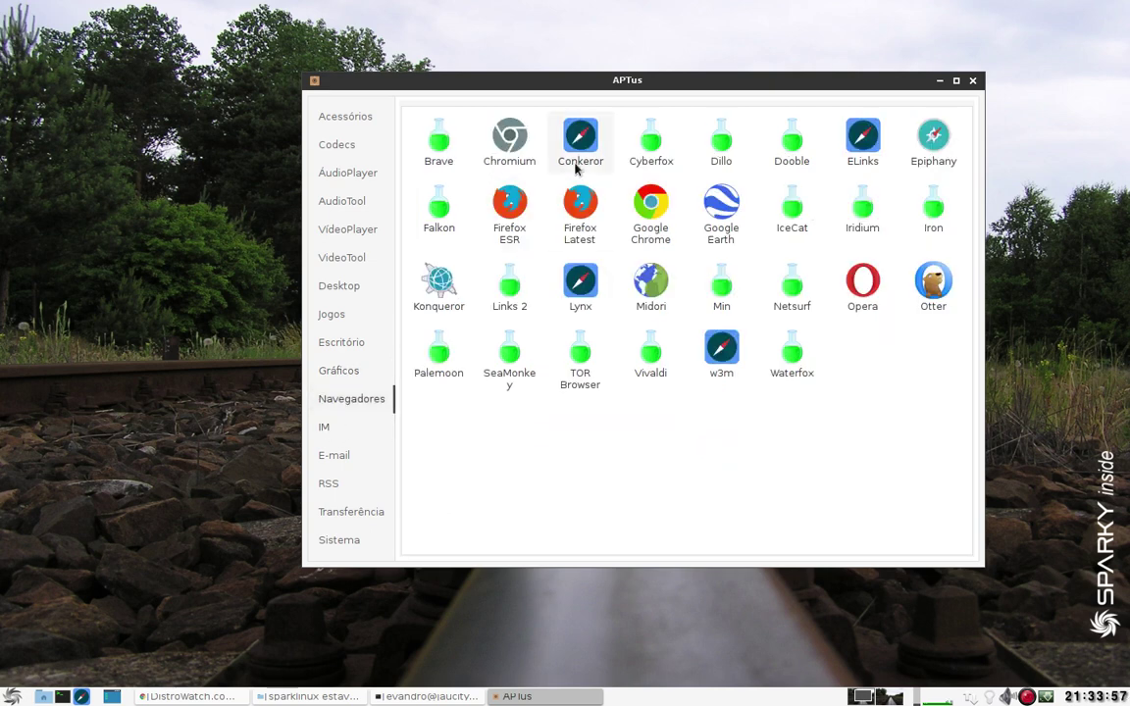
click(864, 283)
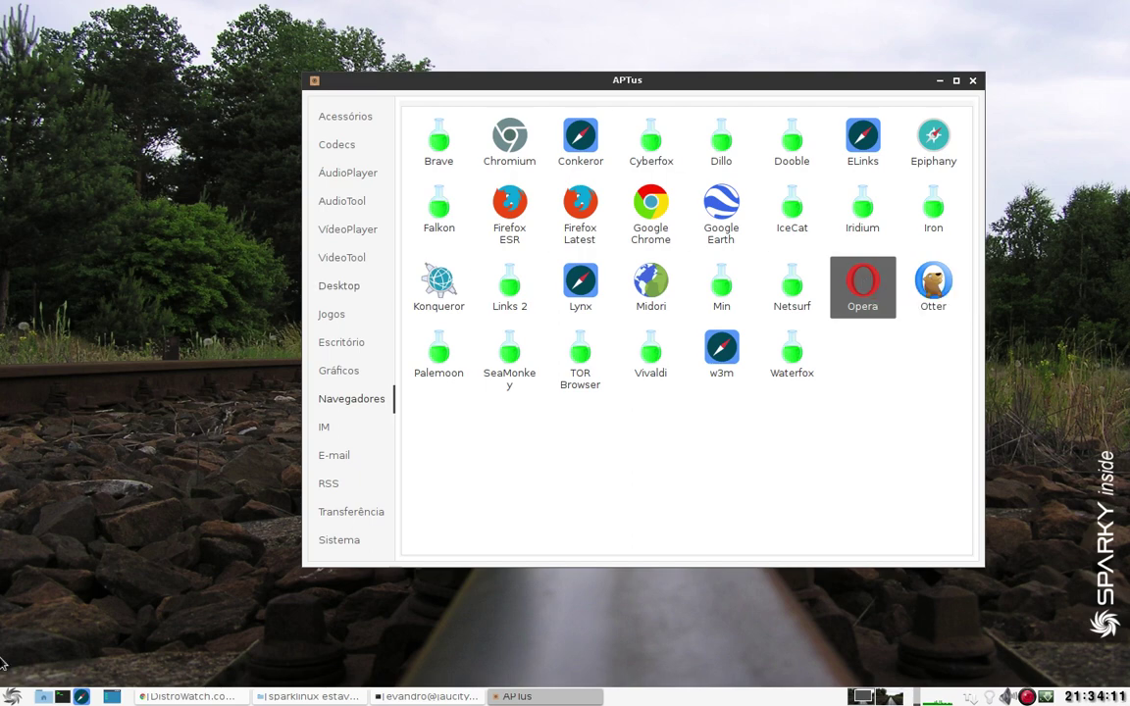
Launch the Opera browser and open YouTube from the Google results in its existing youtube search tab.
click(12, 696)
mouse_move(28, 529)
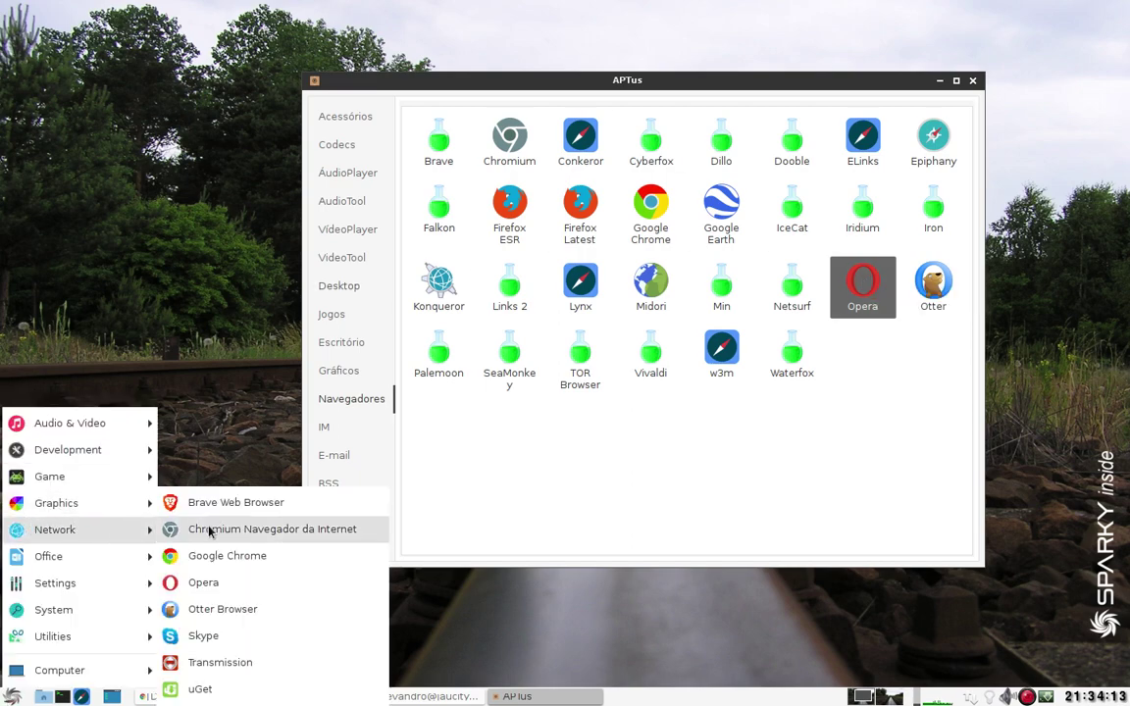
click(211, 582)
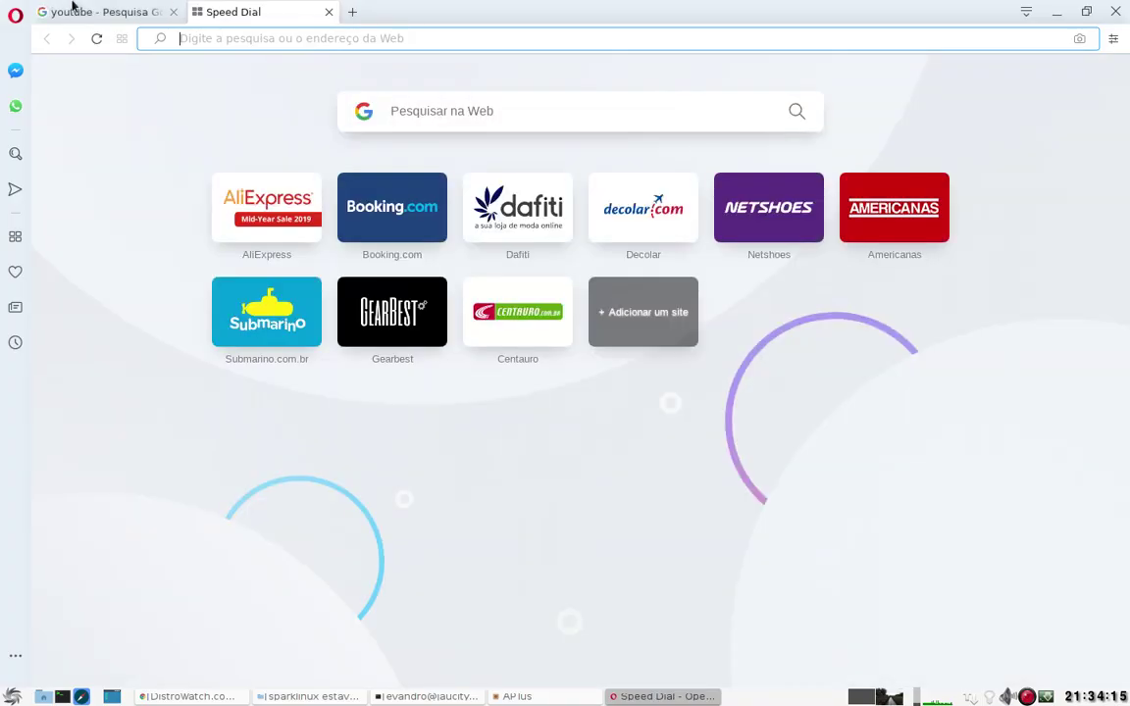
click(138, 12)
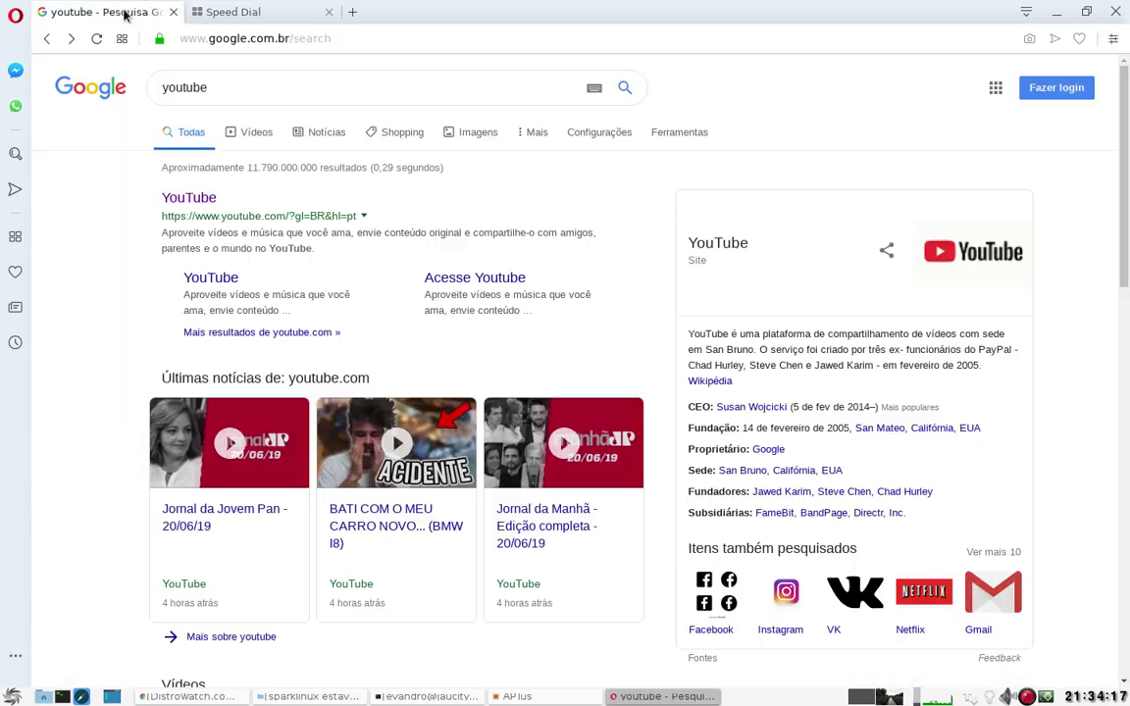
click(207, 194)
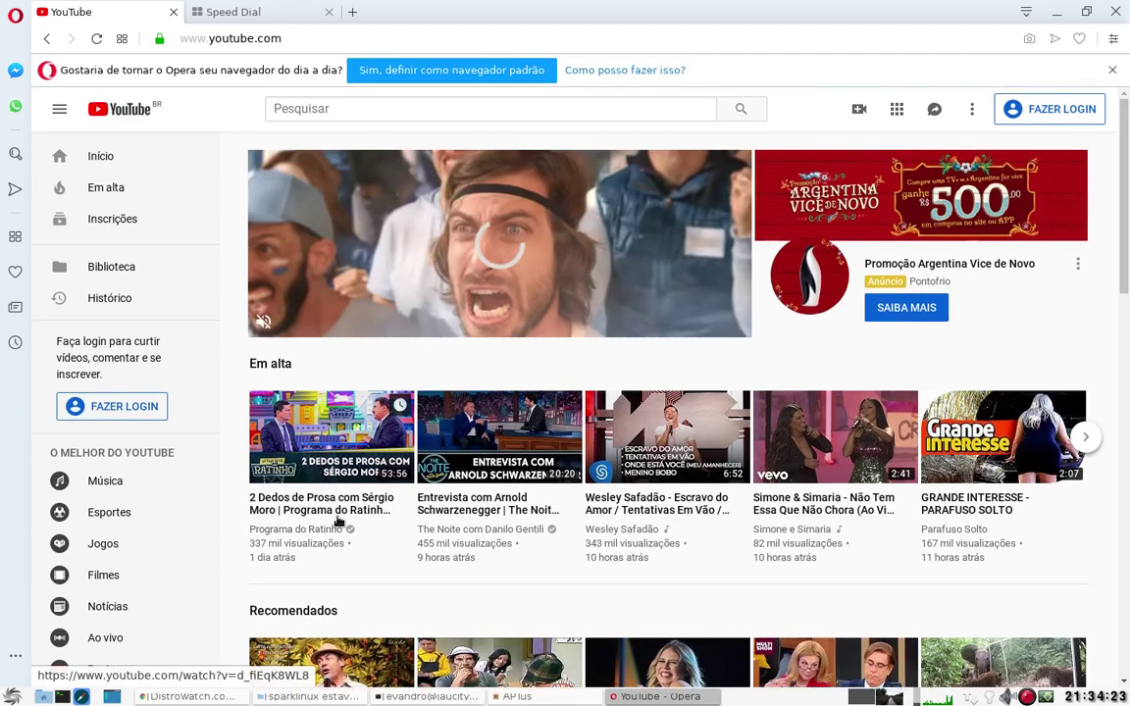
Try playing the trending video "2 Dedos de Prosa com Sérgio Moro", go back, and open "Entrevista com Arnold Schwarzenegger | The Noite".
click(332, 512)
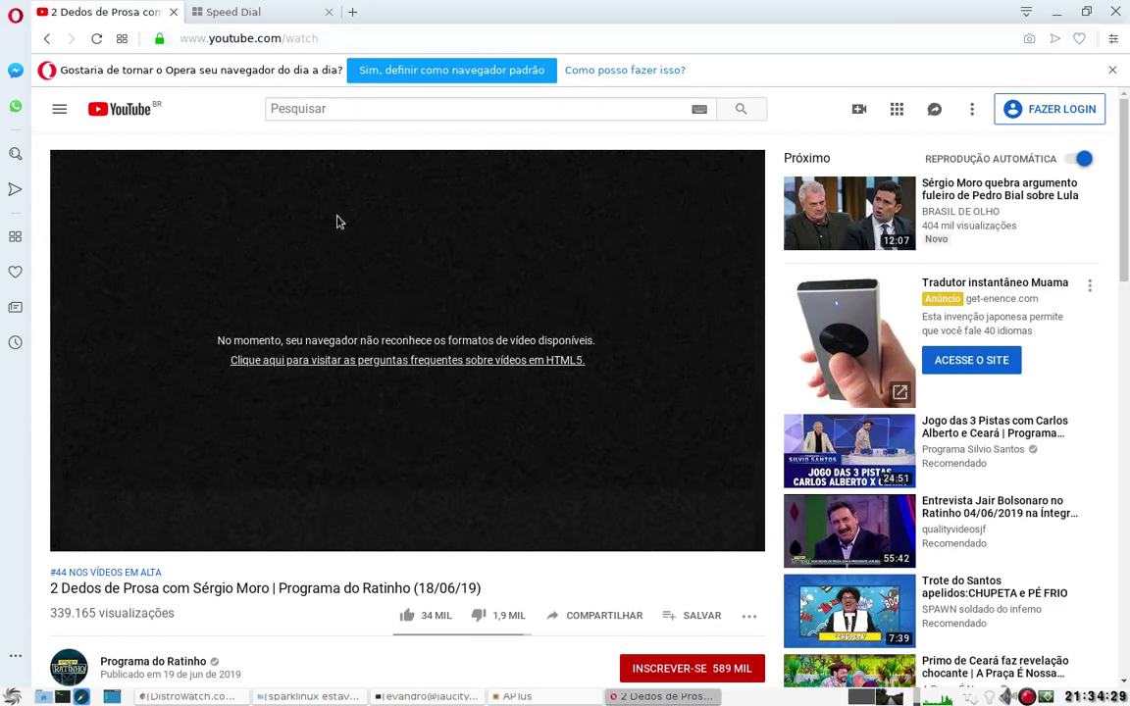
click(45, 41)
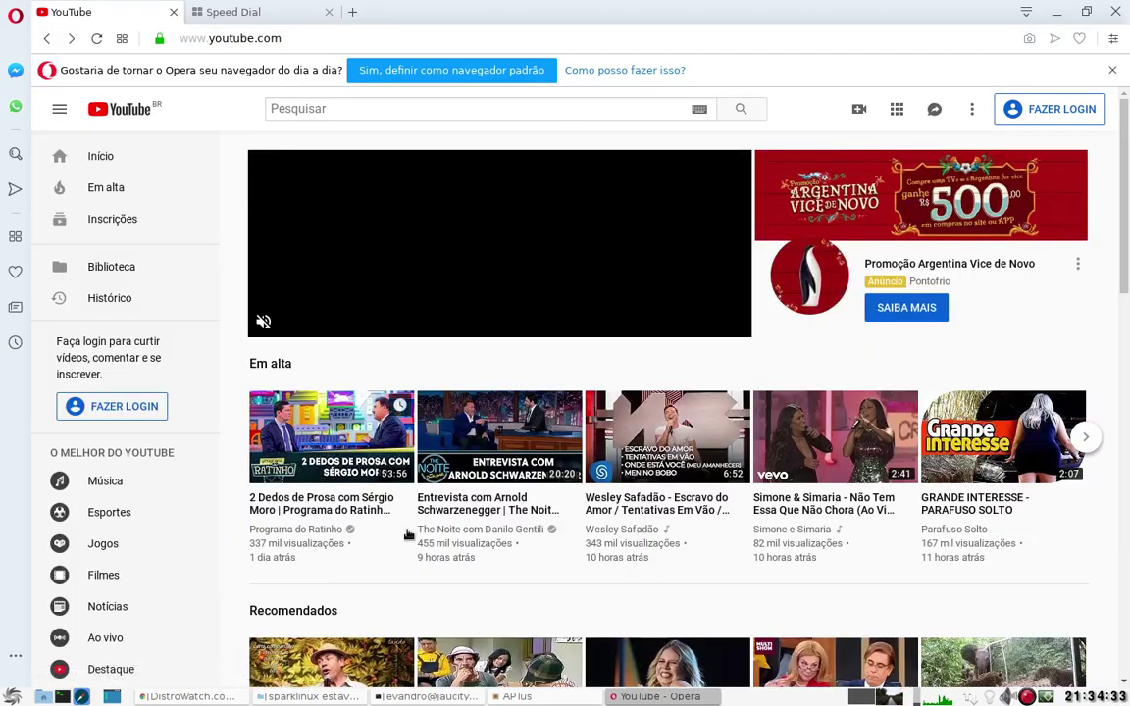
click(480, 510)
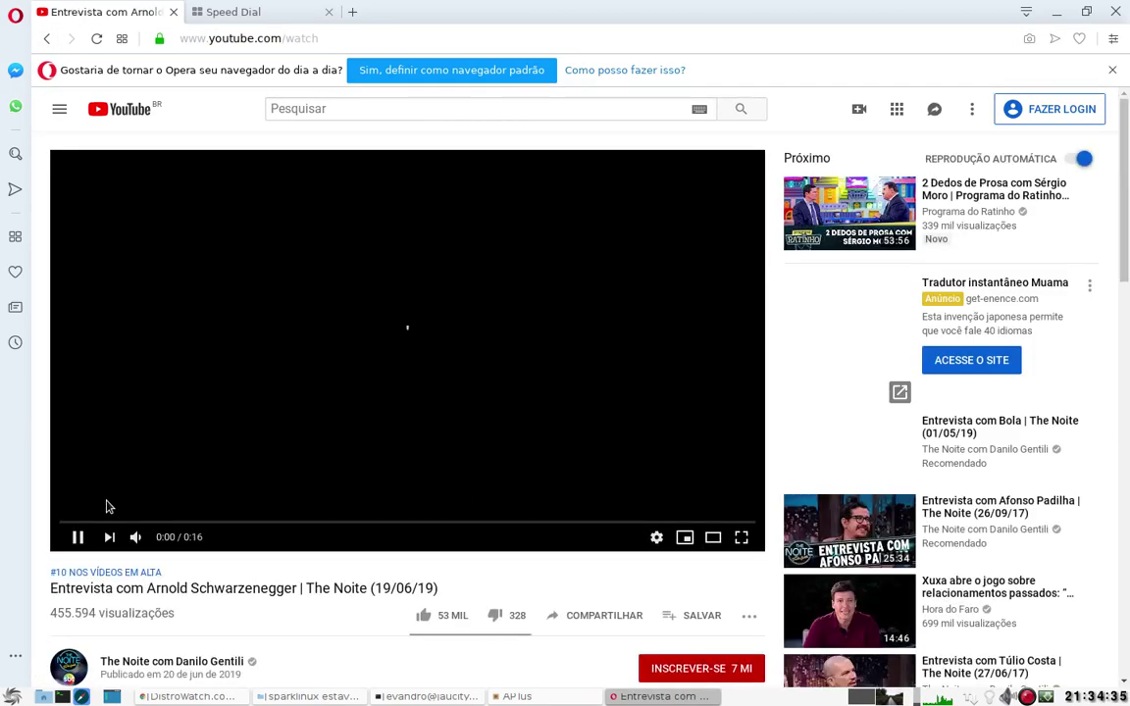
Mute the ad on the open video, try "2 Dedos de Prosa com Sérgio Moro" again, and return to the YouTube home page.
click(136, 538)
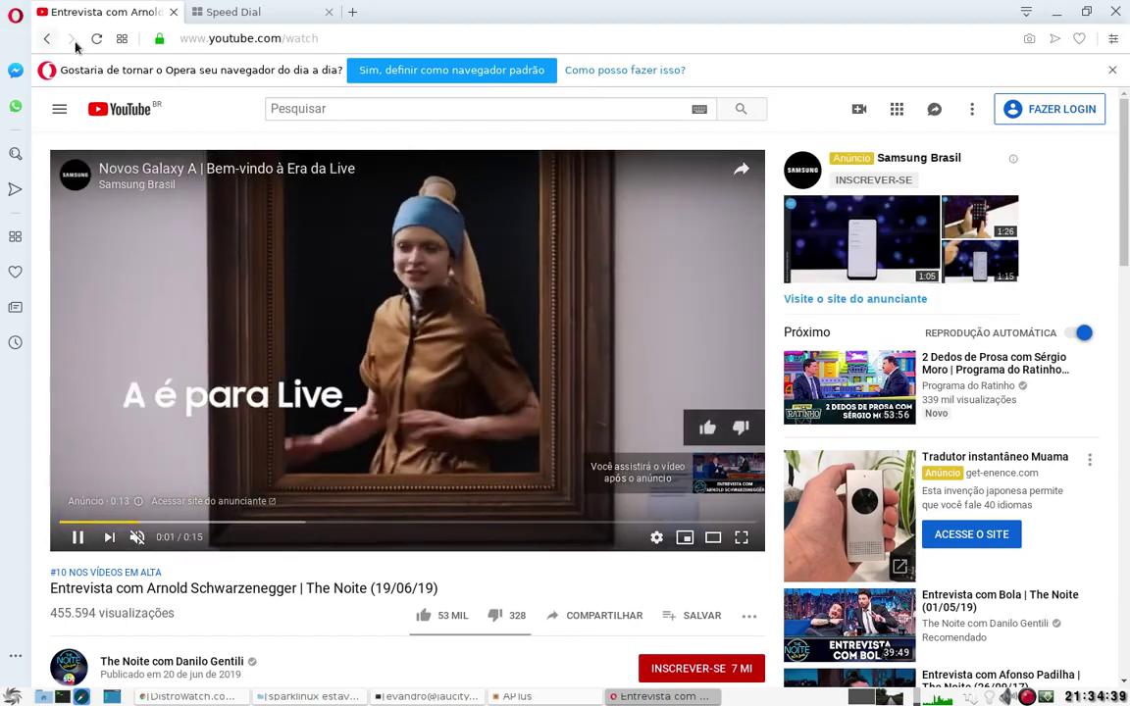
click(44, 40)
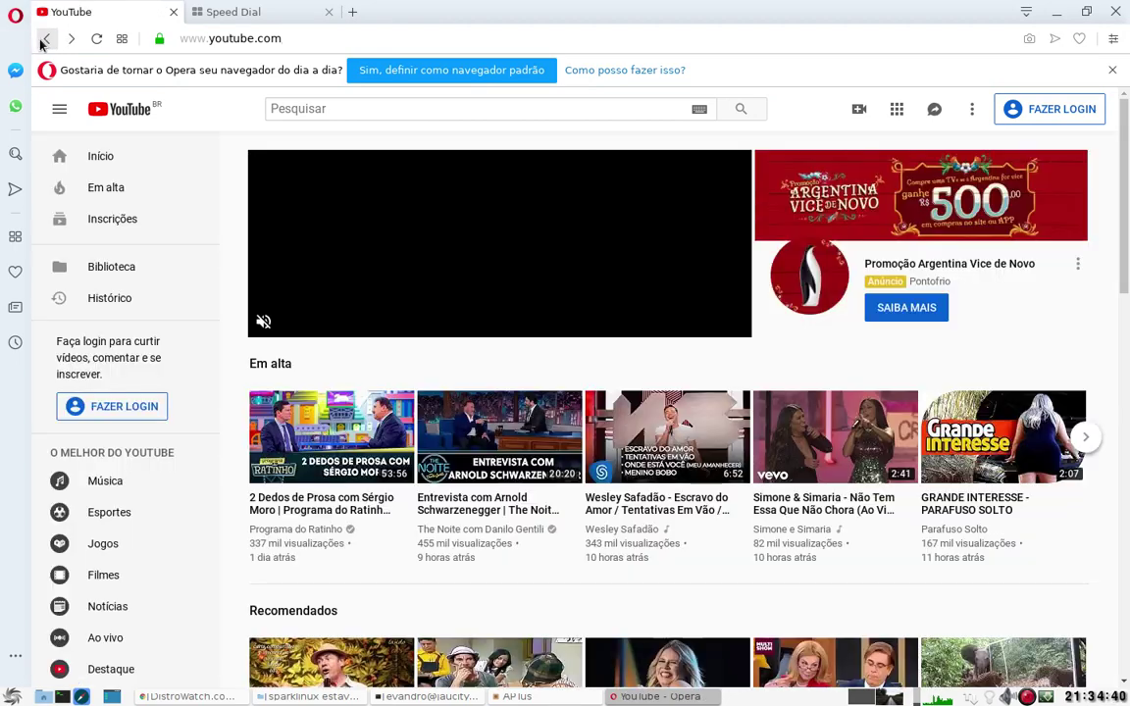
click(323, 445)
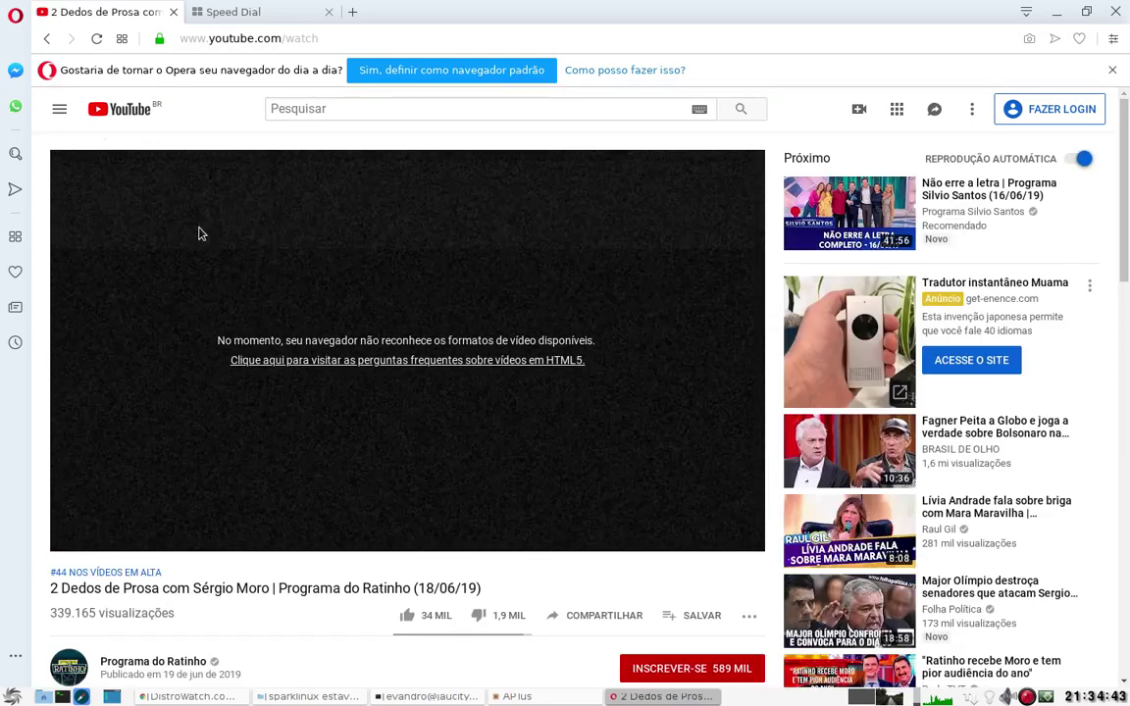
click(45, 38)
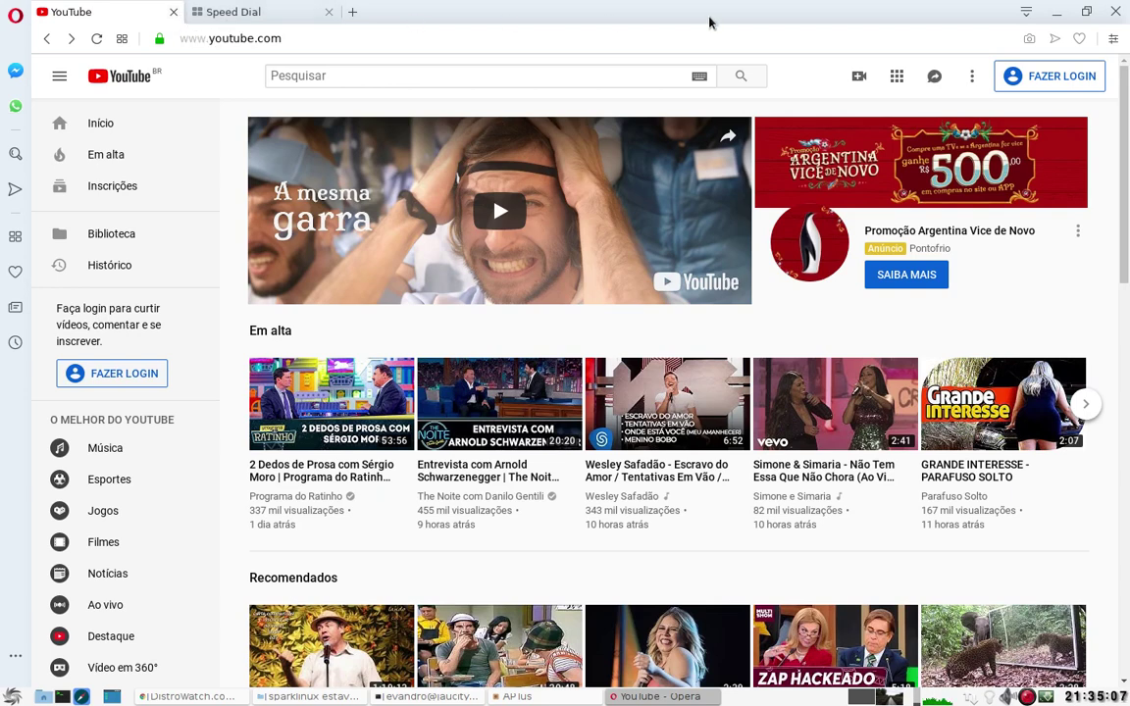
Switch to the Speed Dial tab, close the YouTube tab, and close the Opera browser.
click(278, 12)
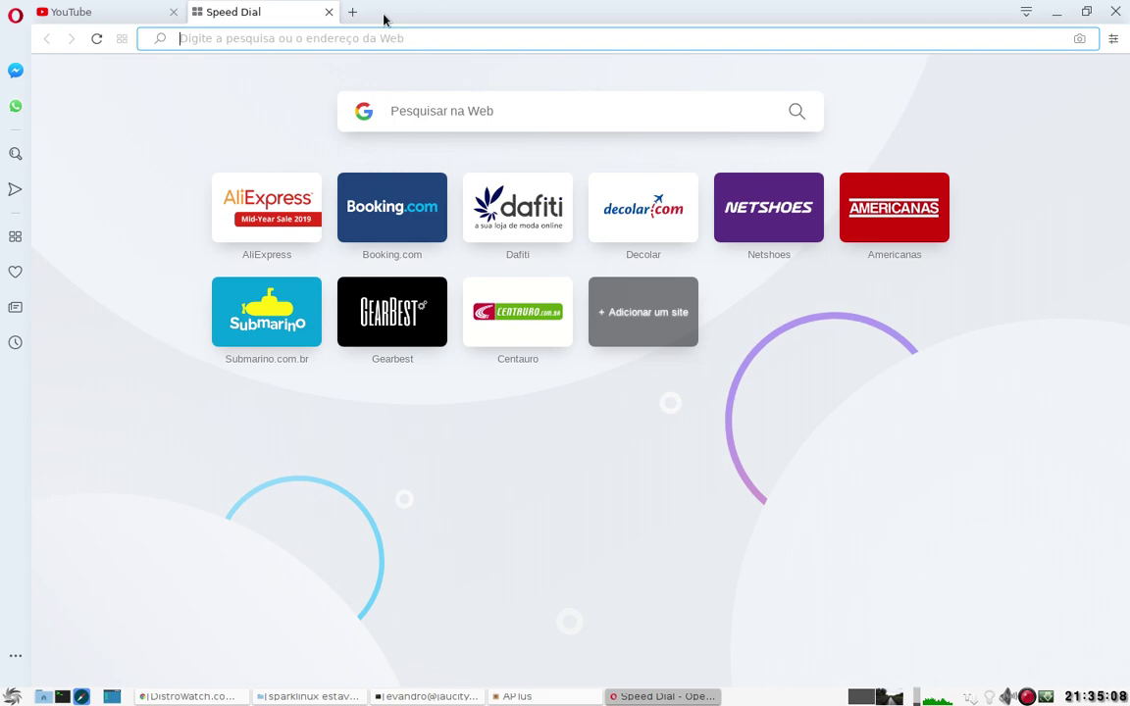
click(172, 12)
click(1117, 13)
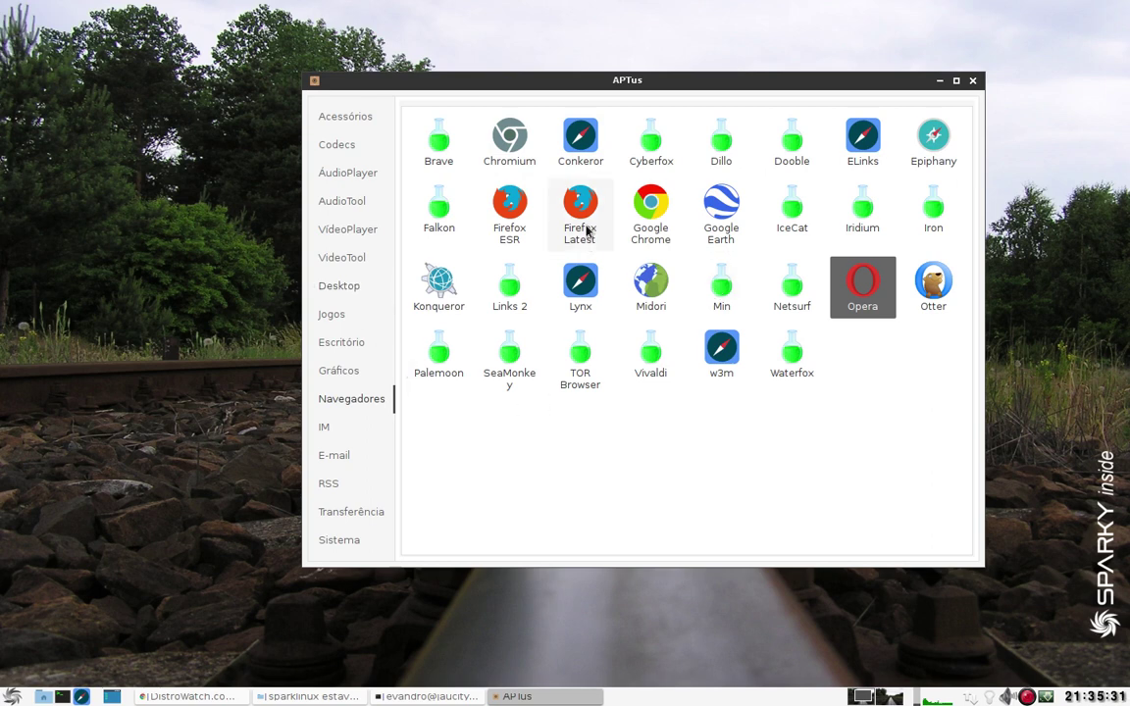
Highlight Firefox ESR and Firefox Latest among the browsers, and view the IM category, highlighting Skype and Telegram Desktop.
click(509, 218)
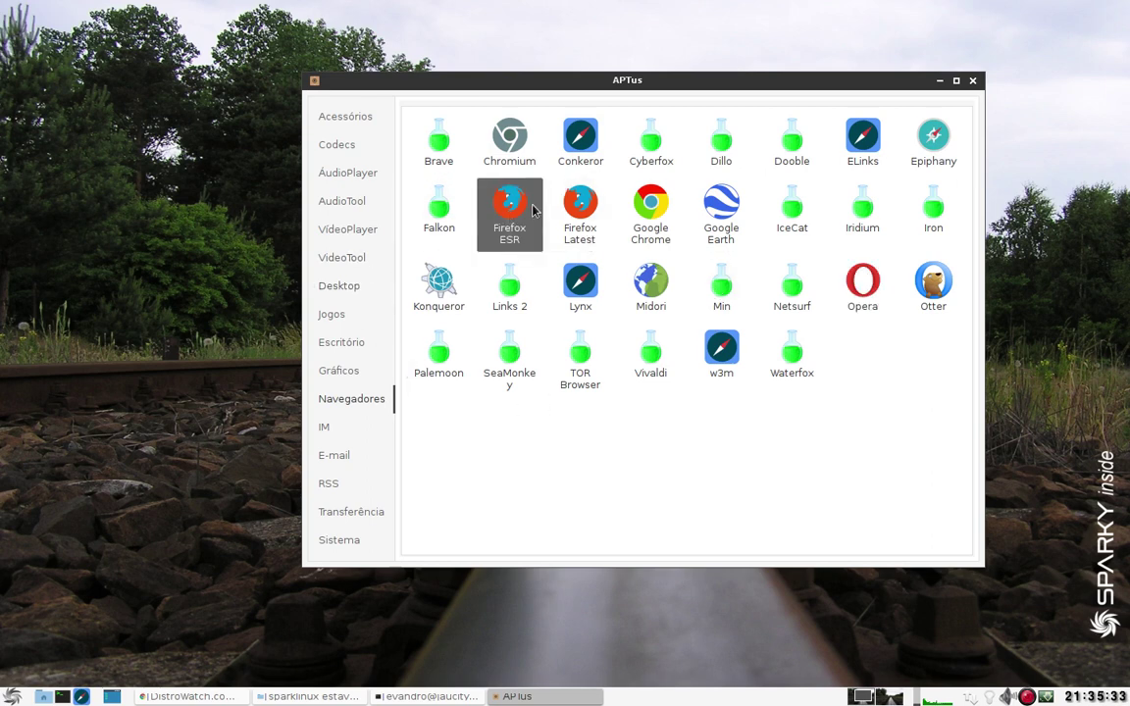
key(Right)
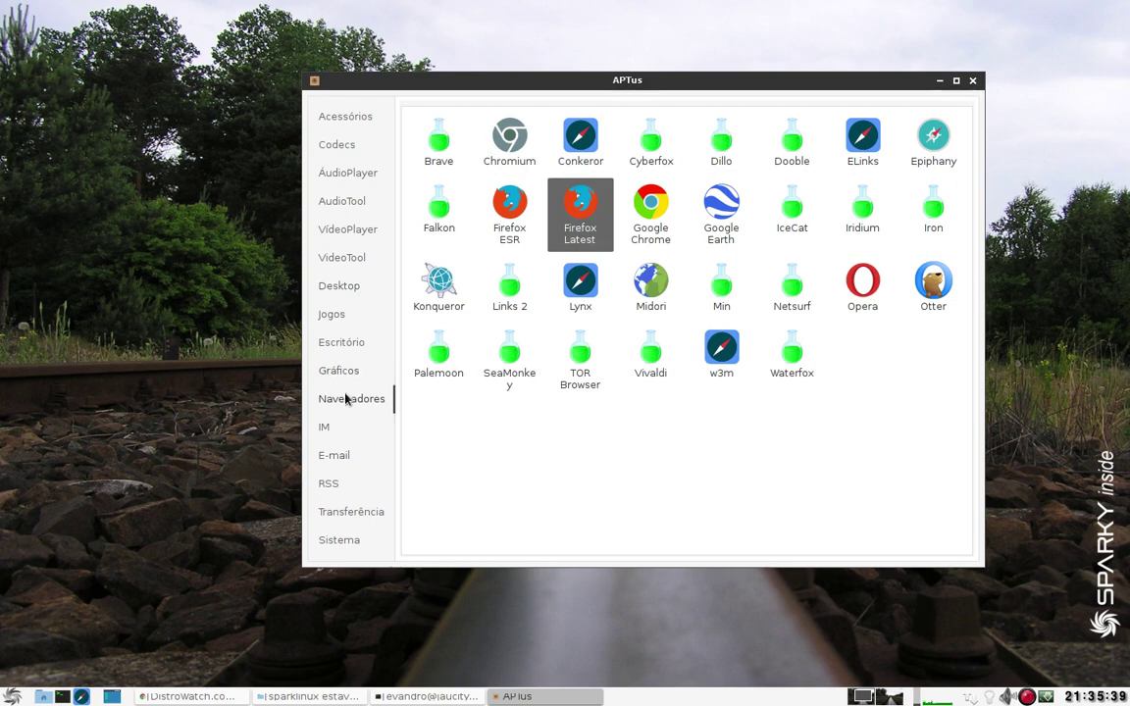
click(325, 428)
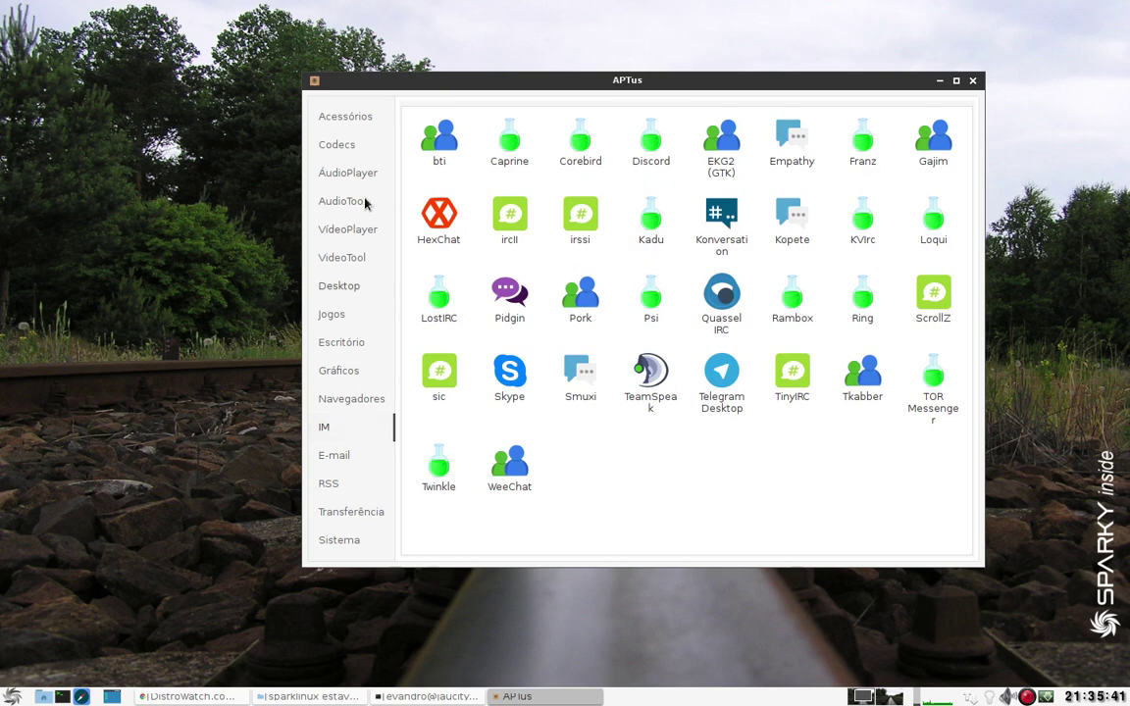
click(520, 373)
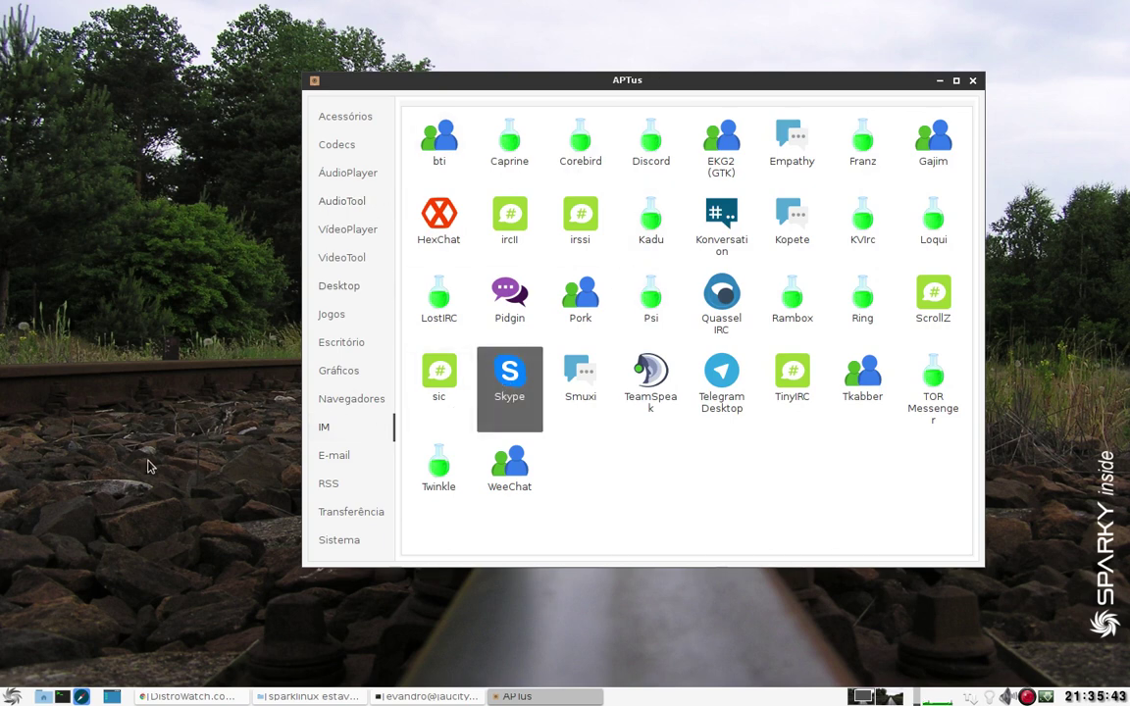
click(721, 380)
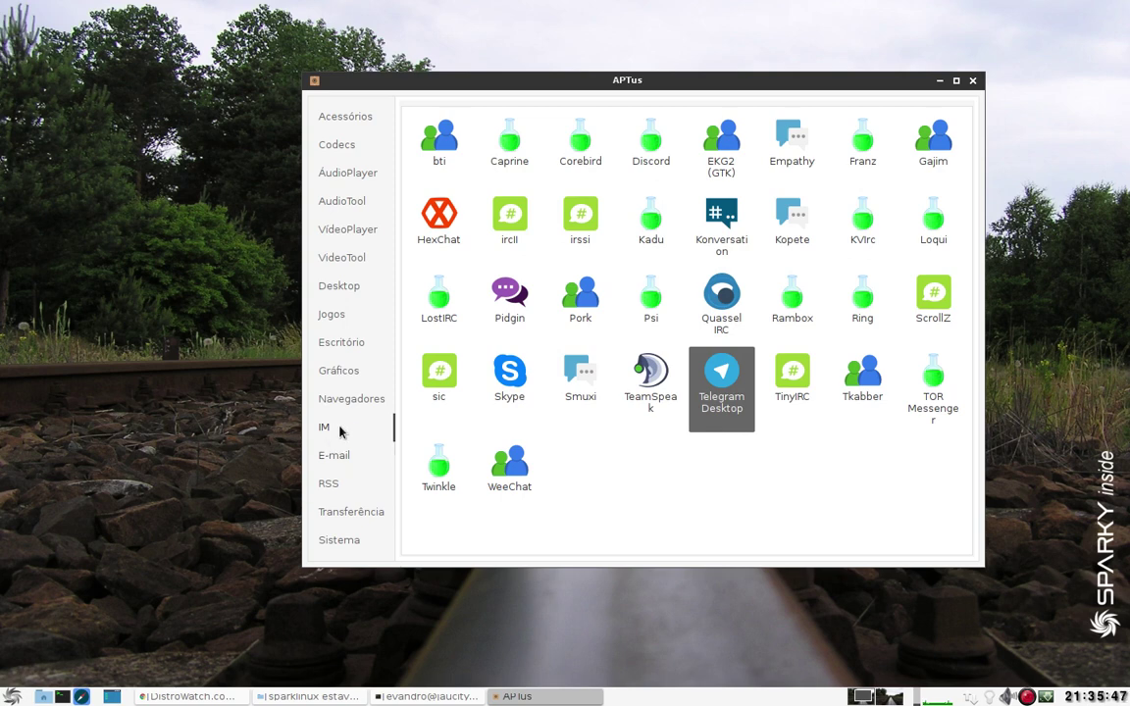
Browse the E-mail, RSS, Transferência and Sistema categories in turn.
click(327, 459)
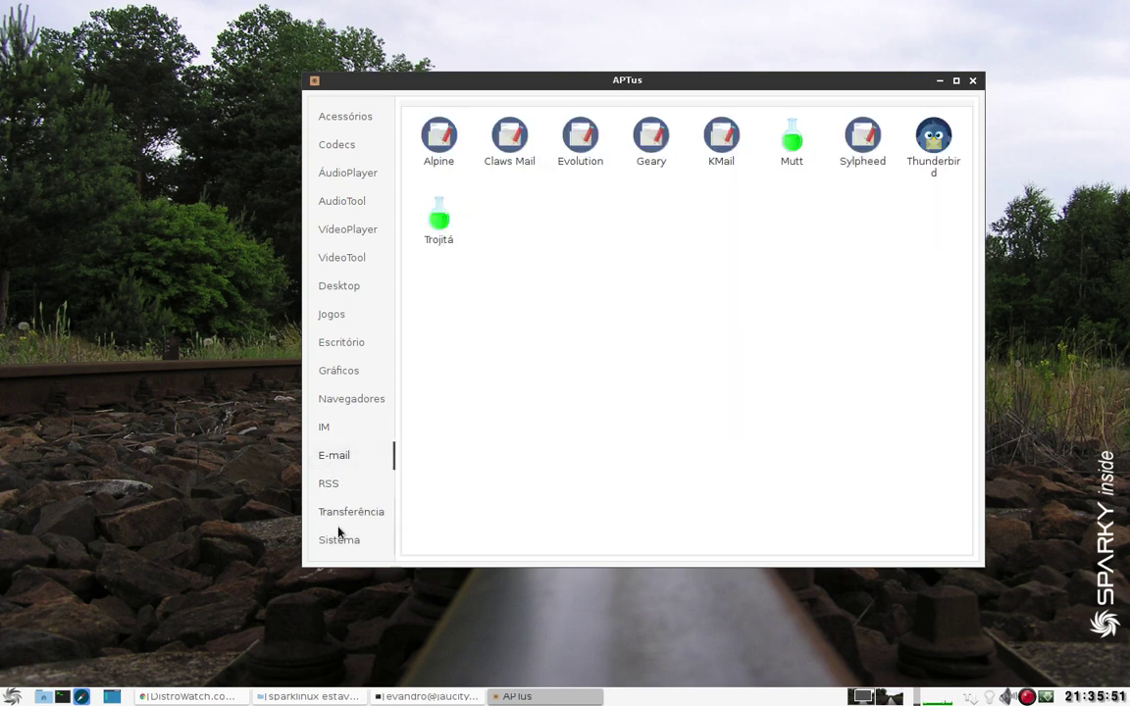
click(334, 485)
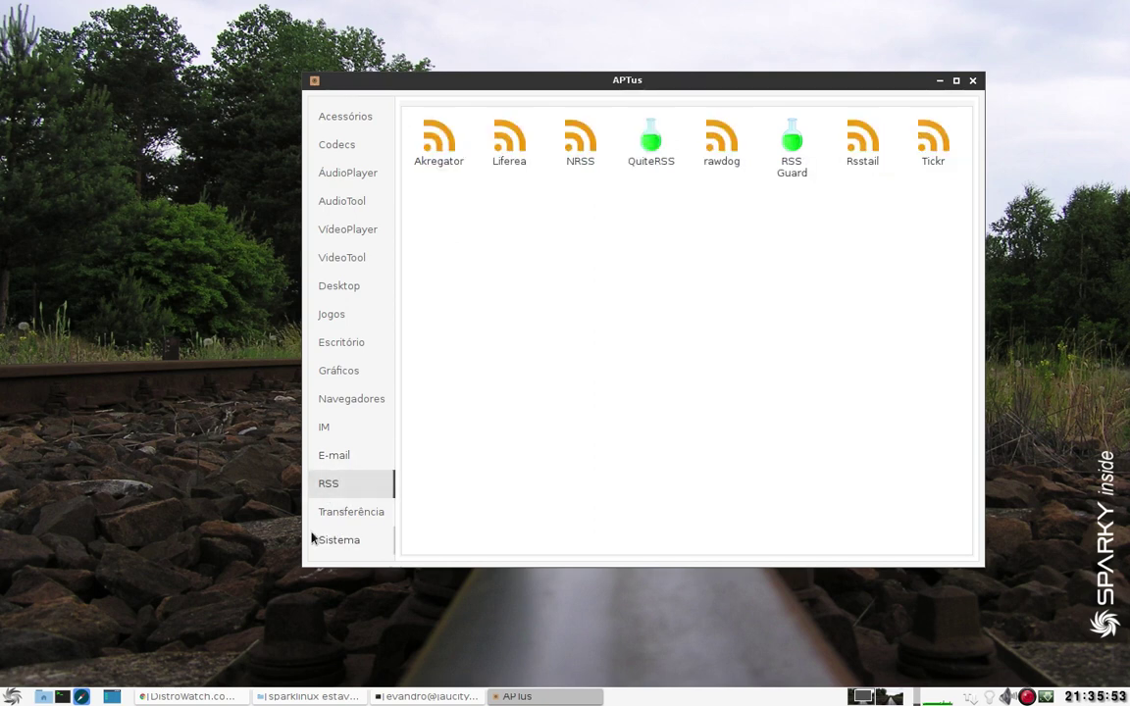
click(388, 514)
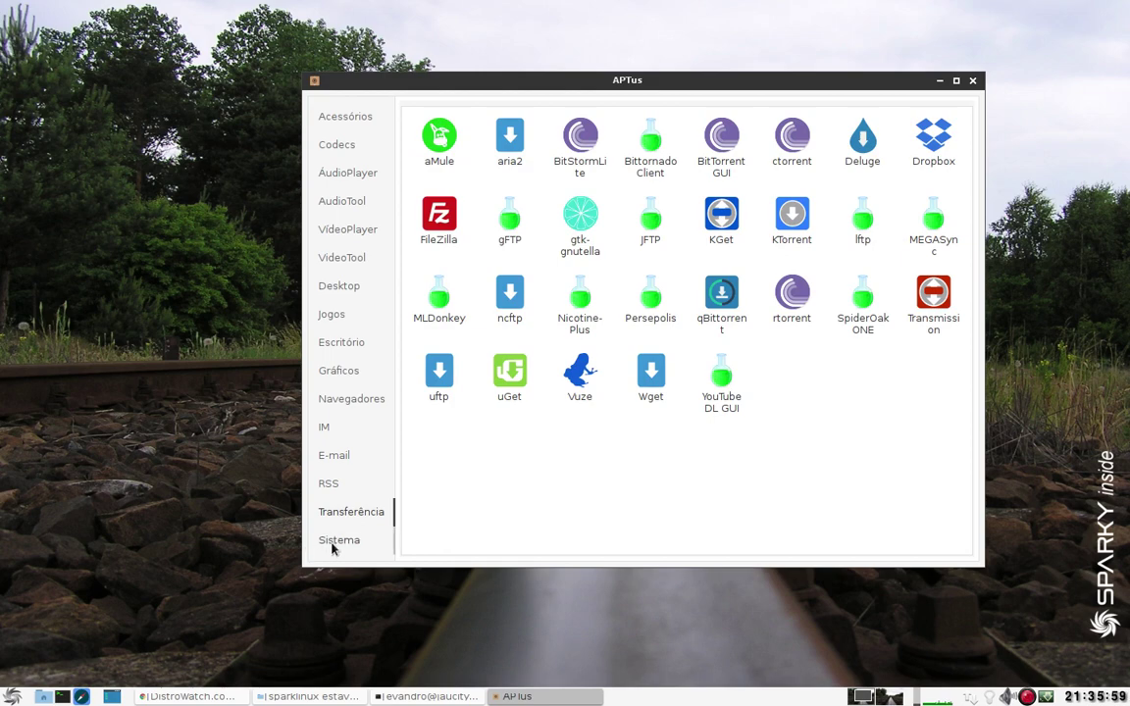
click(332, 543)
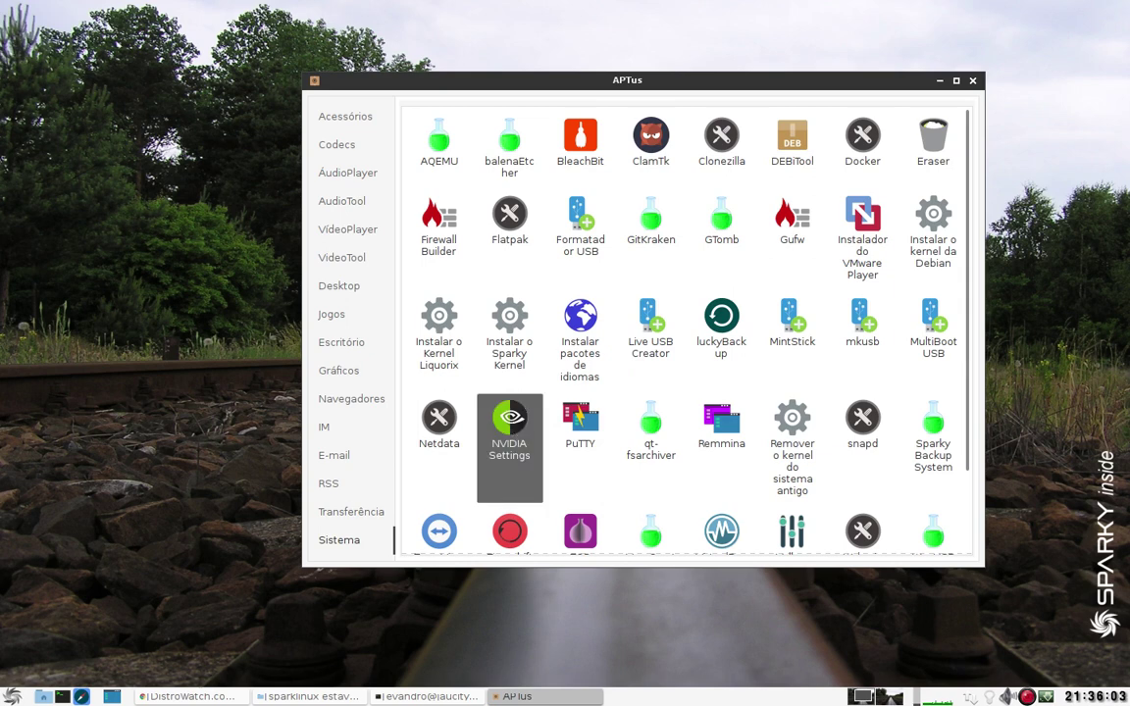
Open the installation prompt for NVIDIA Settings, dismiss it without installing, and look through the full list of Sistema applications.
click(514, 438)
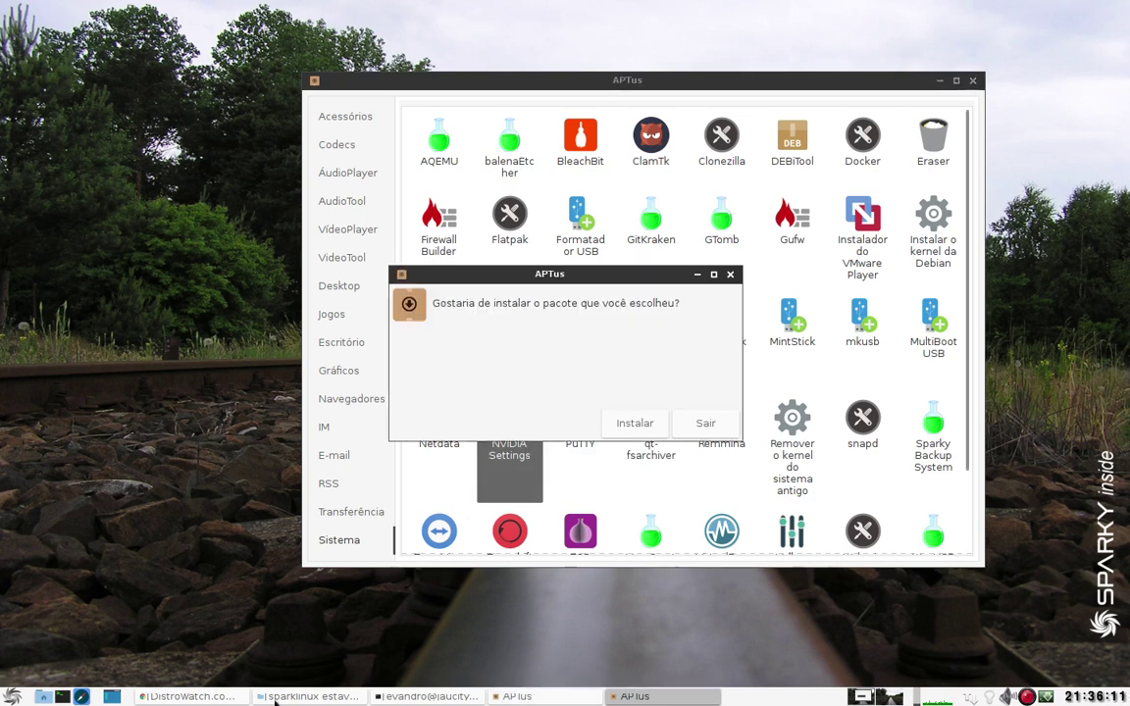
click(729, 428)
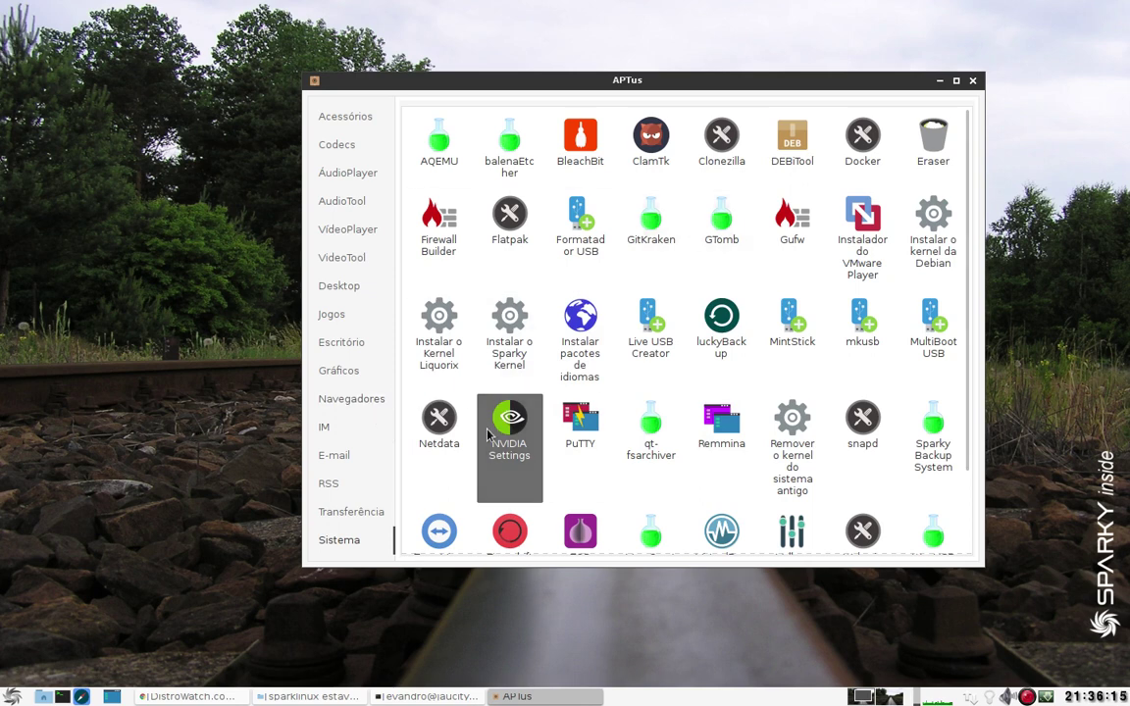
scroll(437, 486, down, 1)
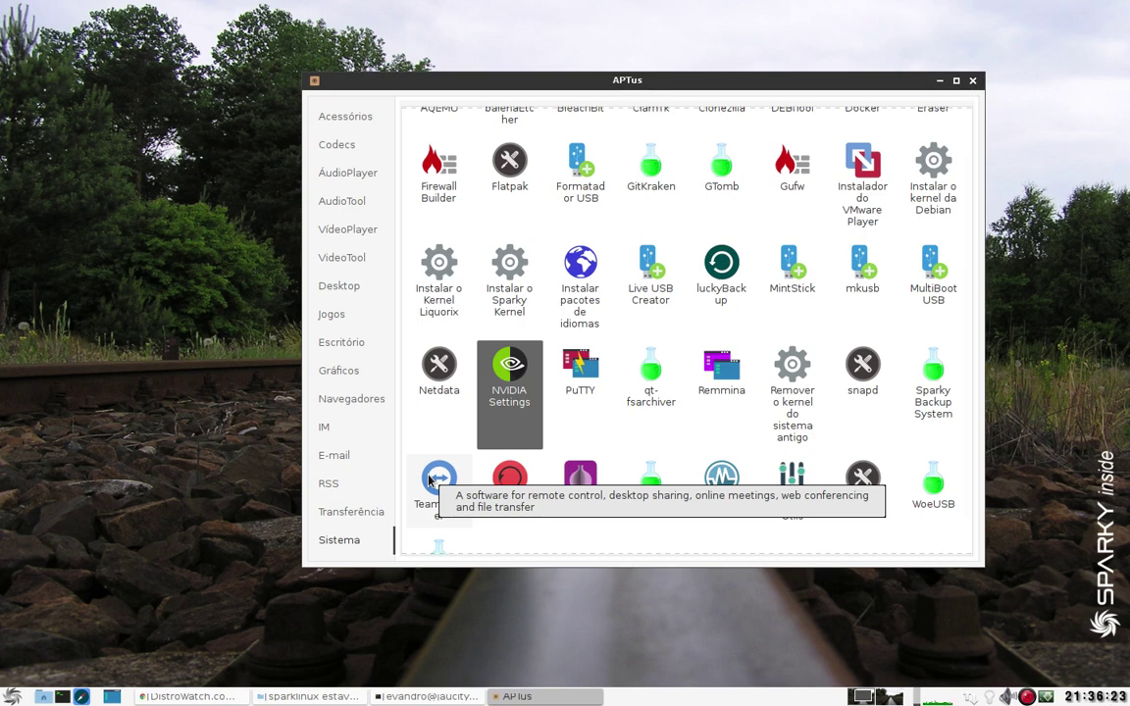
scroll(474, 491, down, 1)
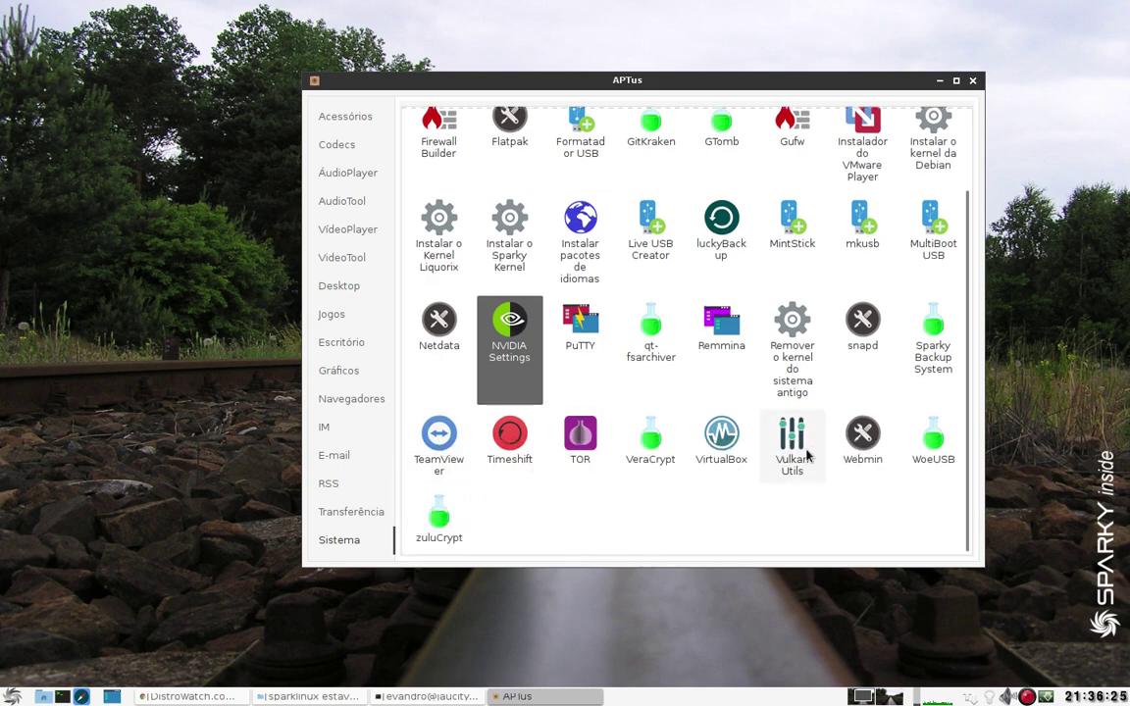
scroll(792, 471, up, 2)
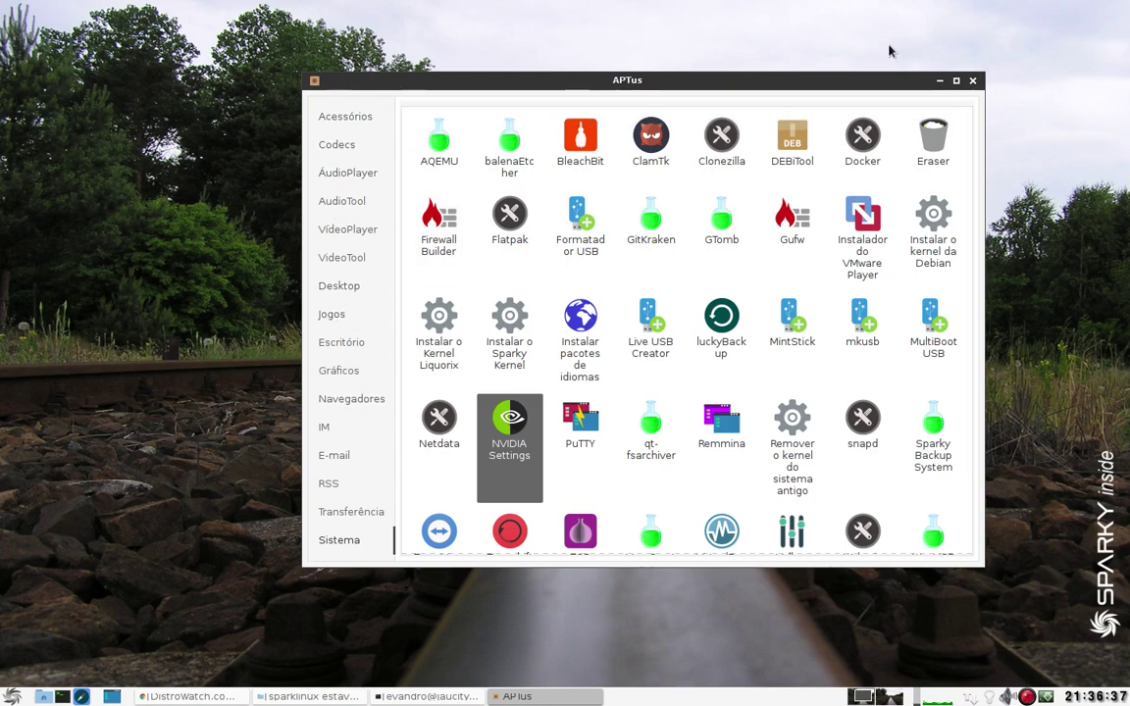
scroll(652, 332, down, 2)
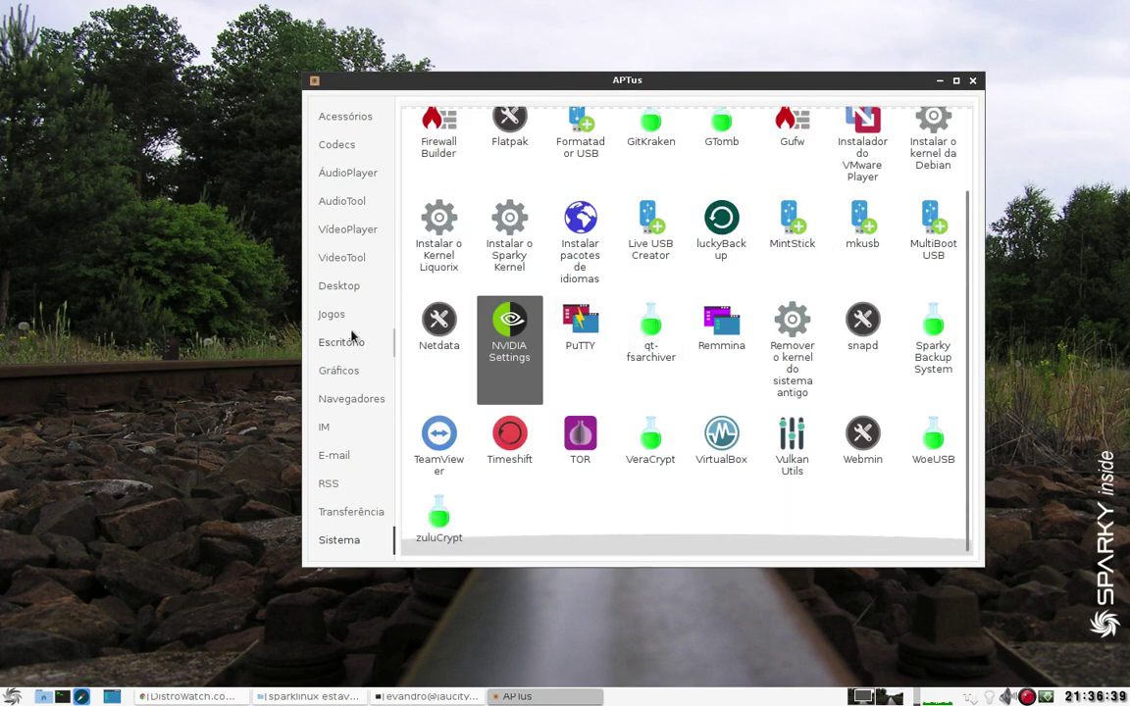
Open the main repository list from the Acessórios category, highlight its Debian repository lines, and close the file without changes.
click(319, 116)
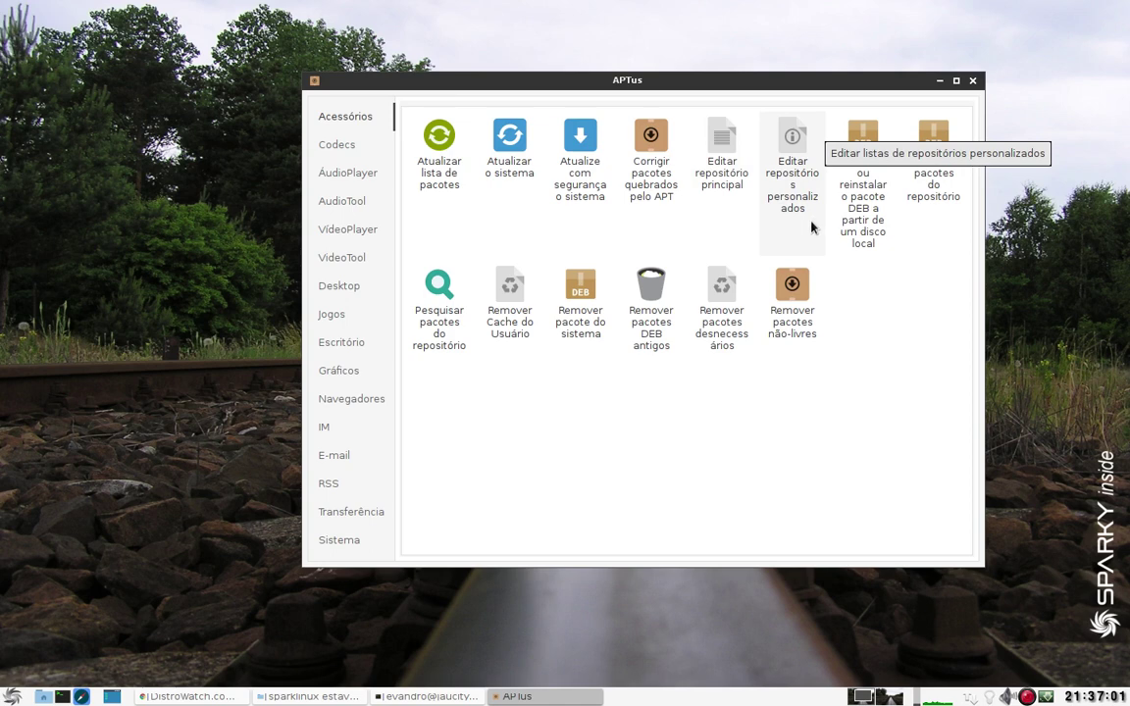
click(719, 186)
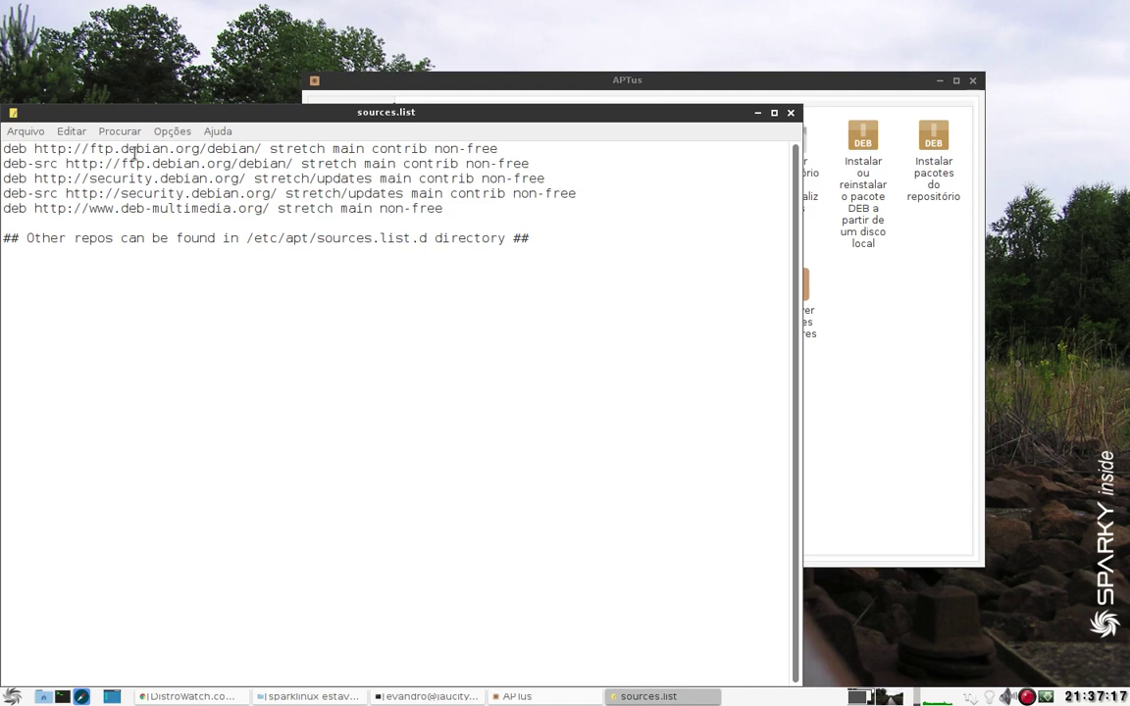
drag(136, 149, 177, 211)
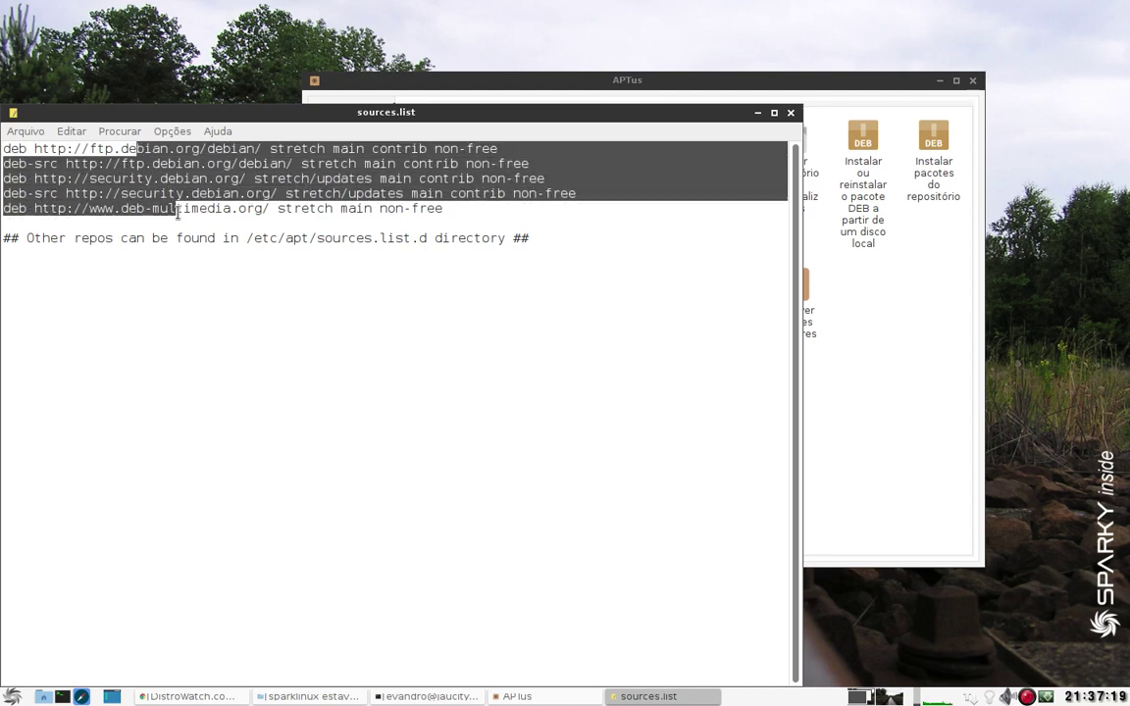
click(222, 209)
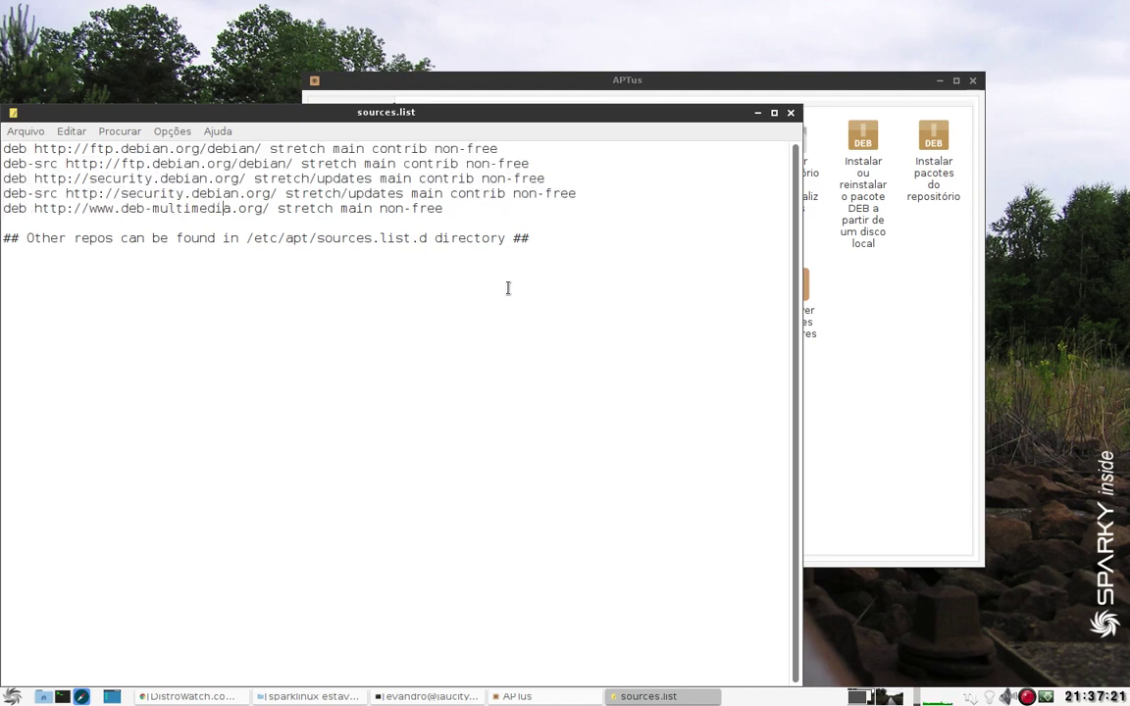
click(791, 114)
Highlight the Acessórios tools for editing custom repositories, installing or reinstalling a local DEB package, and installing packages from the repository.
click(801, 154)
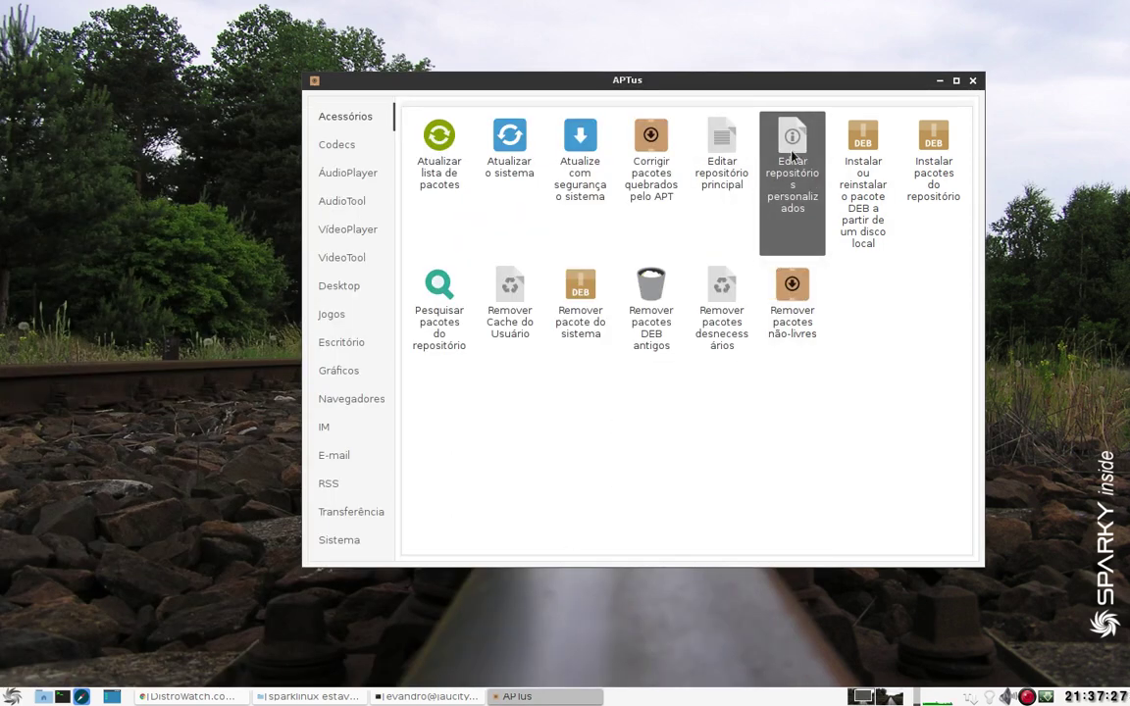
click(865, 319)
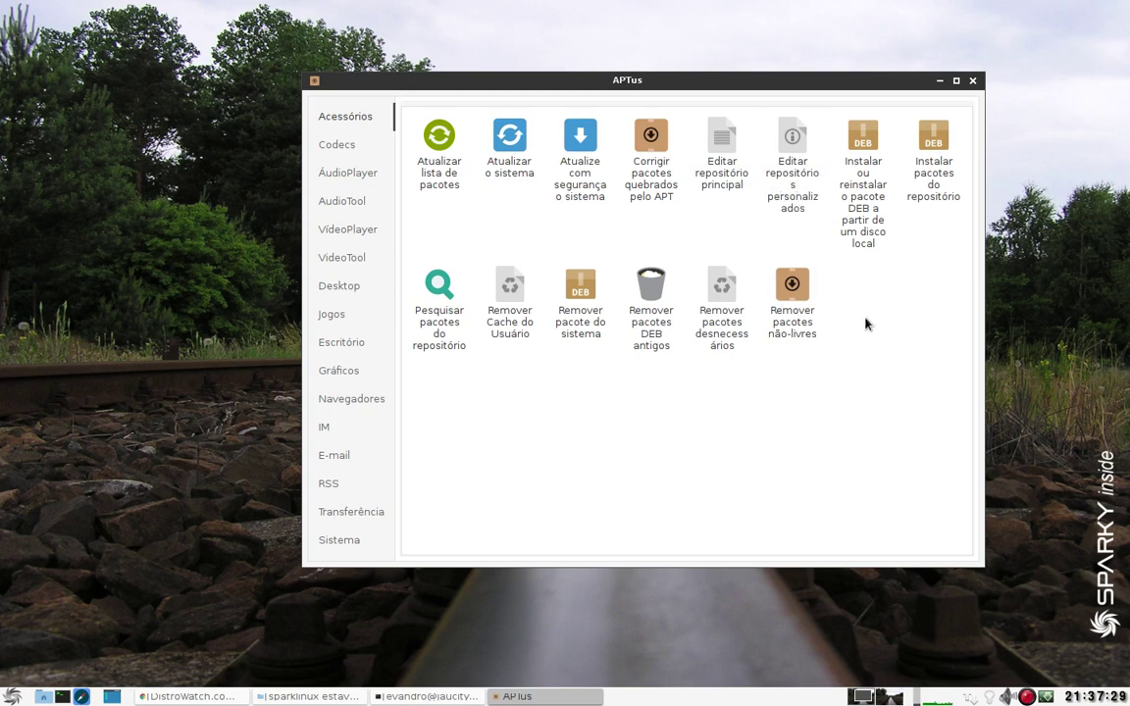
click(794, 162)
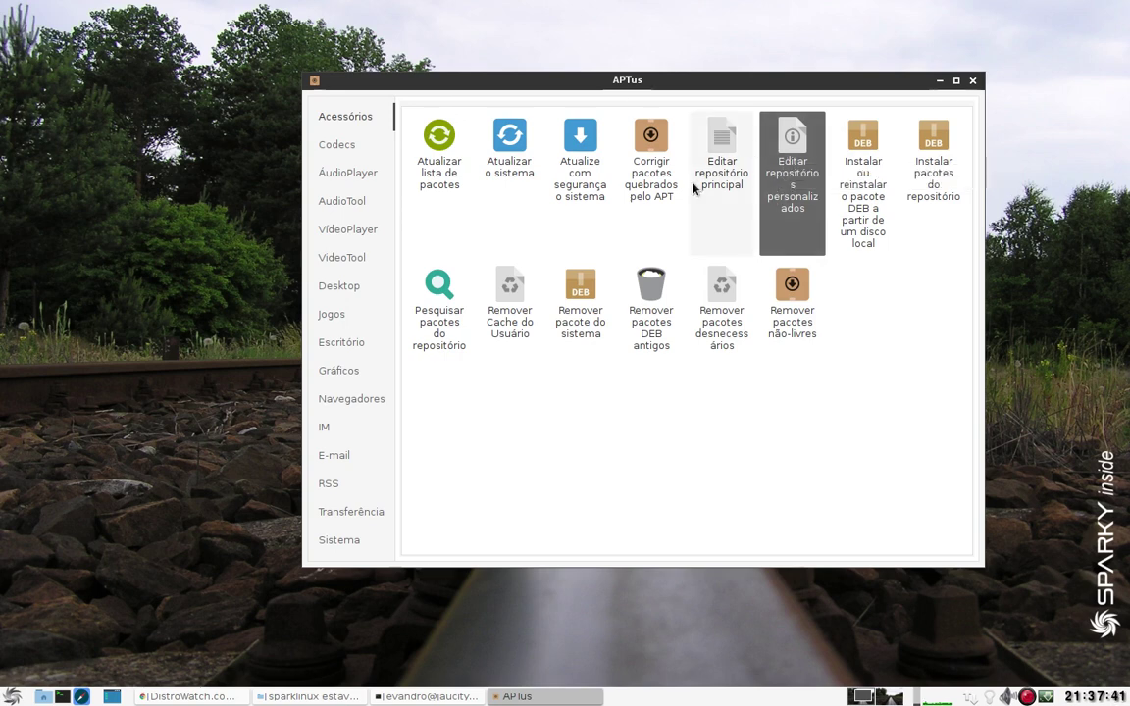
click(861, 237)
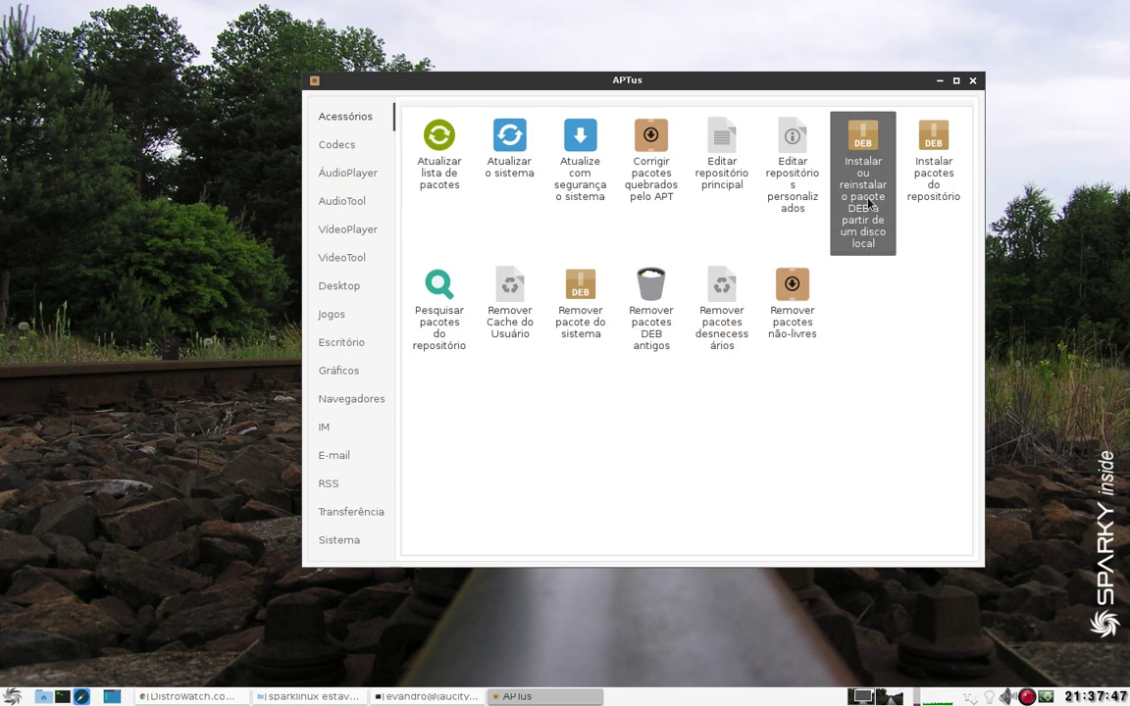
click(928, 186)
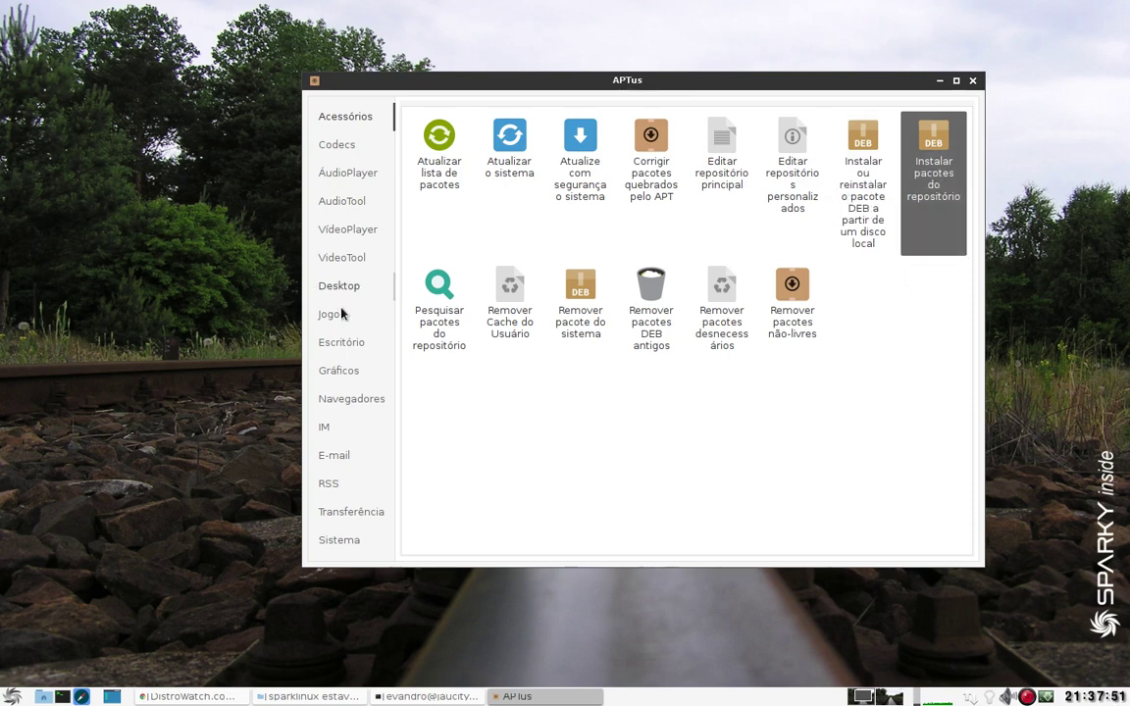
Highlight each tool in the second row of Acessórios in turn, from Pesquisar pacotes do repositório to Remover pacotes não-livres.
click(432, 306)
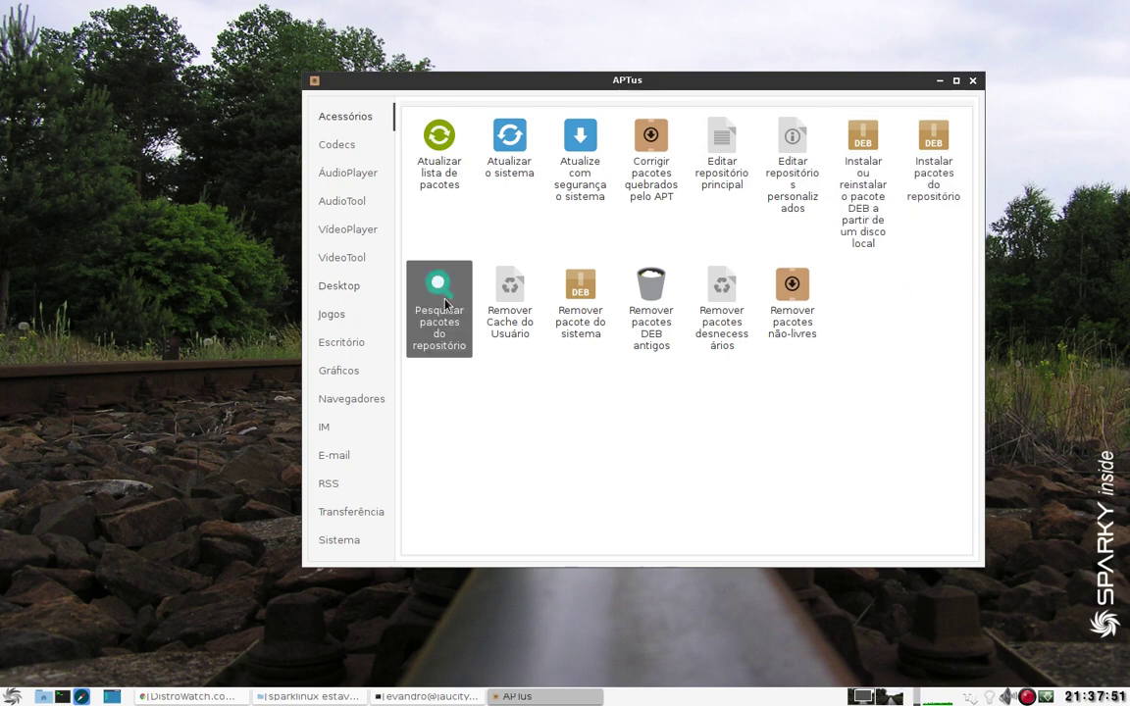
click(511, 280)
click(601, 331)
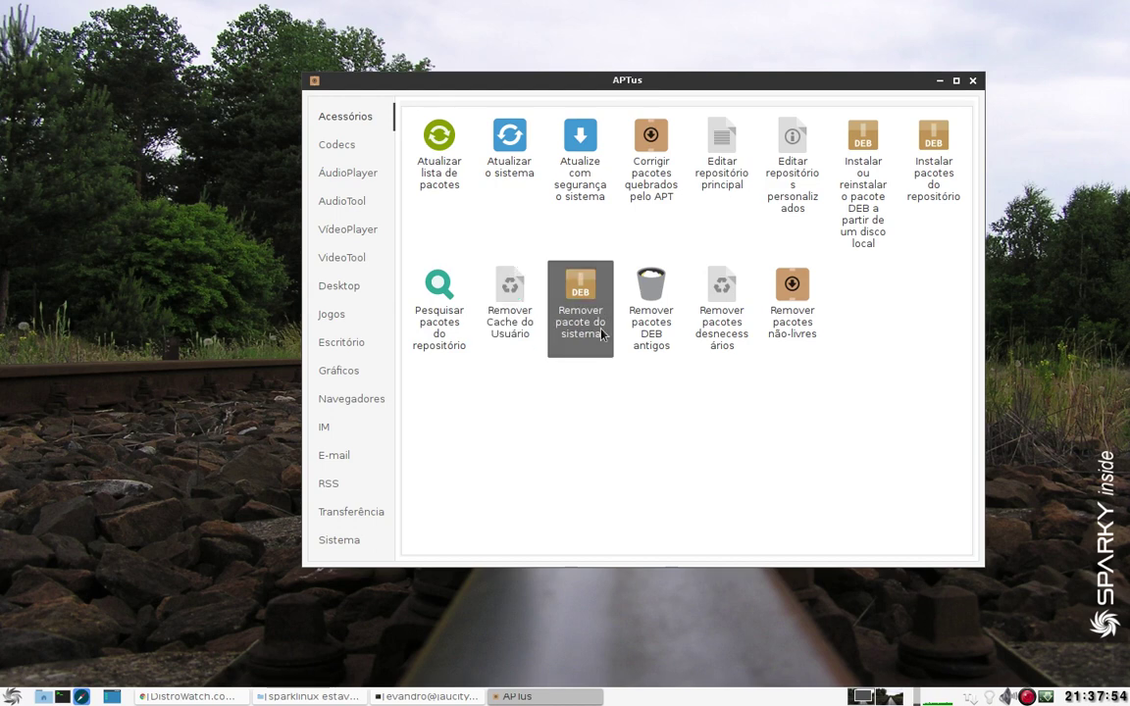
click(649, 312)
click(721, 319)
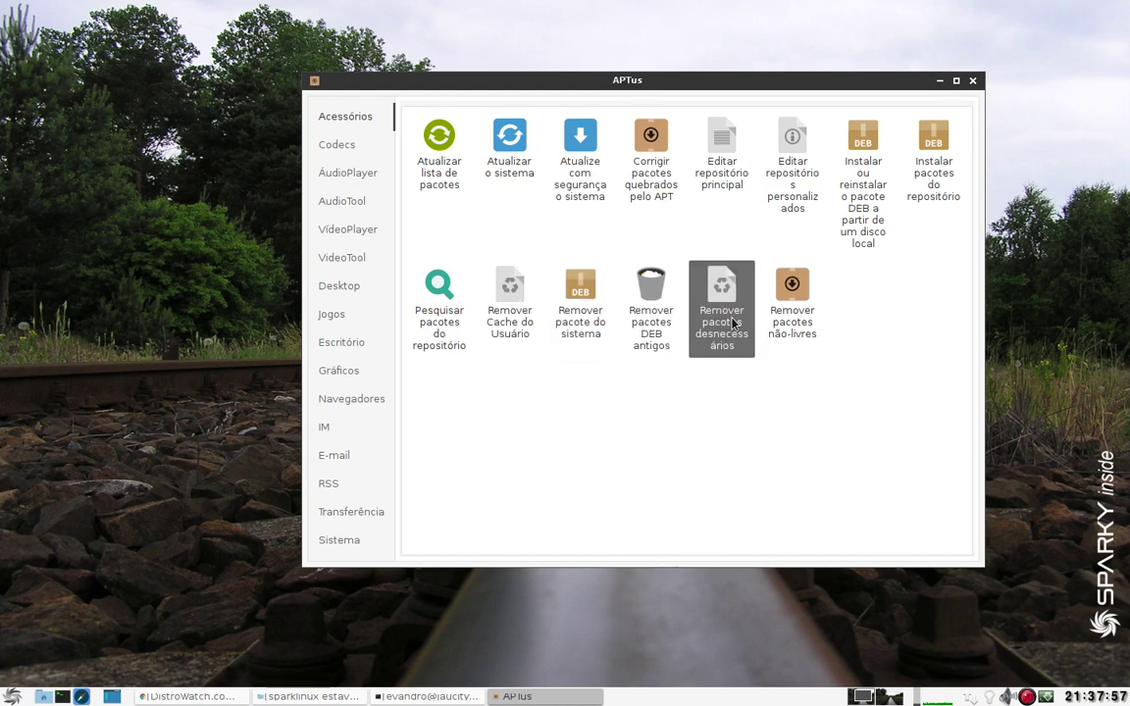
click(786, 312)
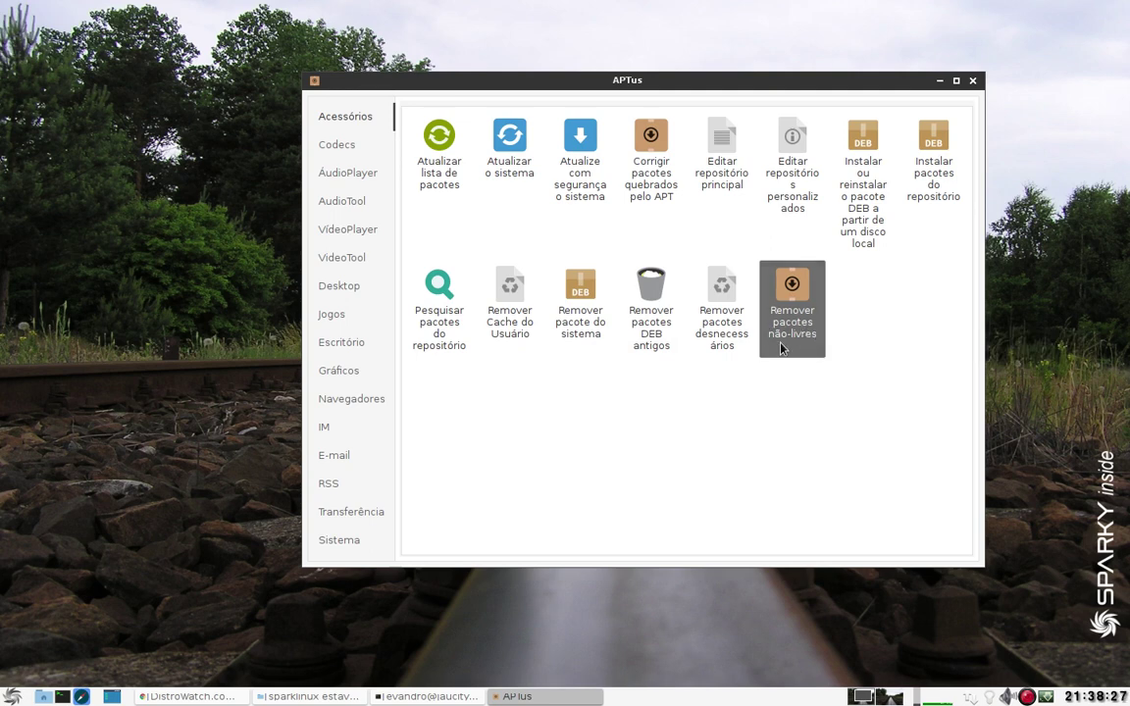
Search the repository packages for okular, and run a second search for clementi.
click(441, 297)
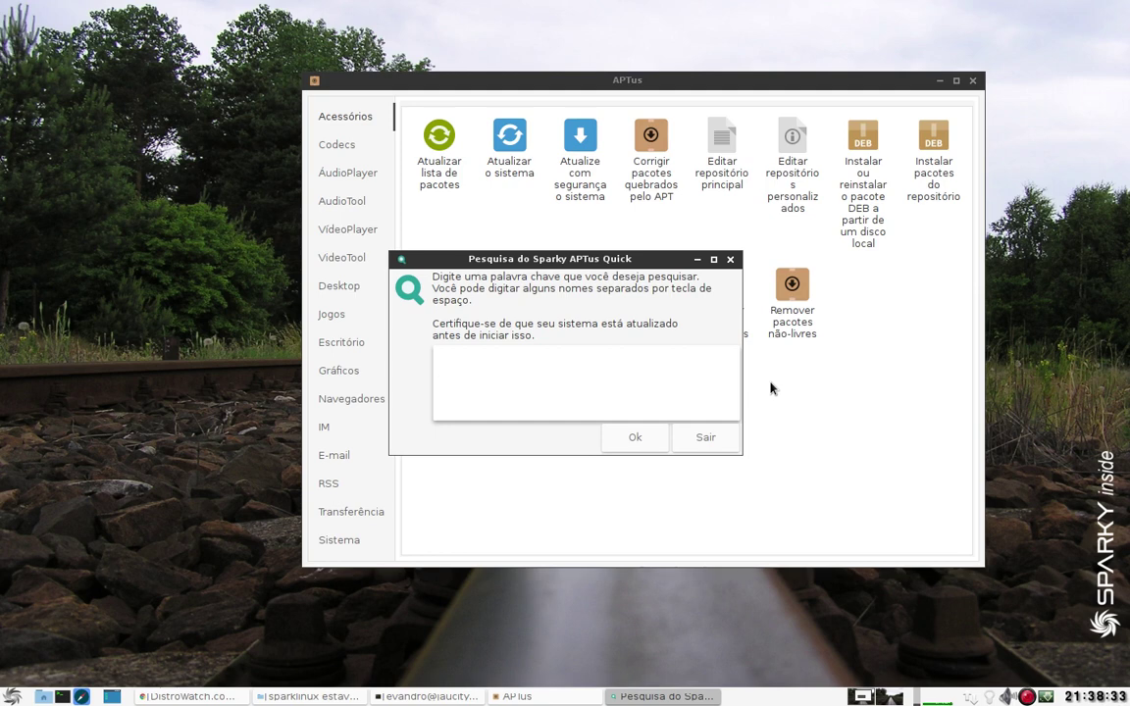
text(okular)
key(Return)
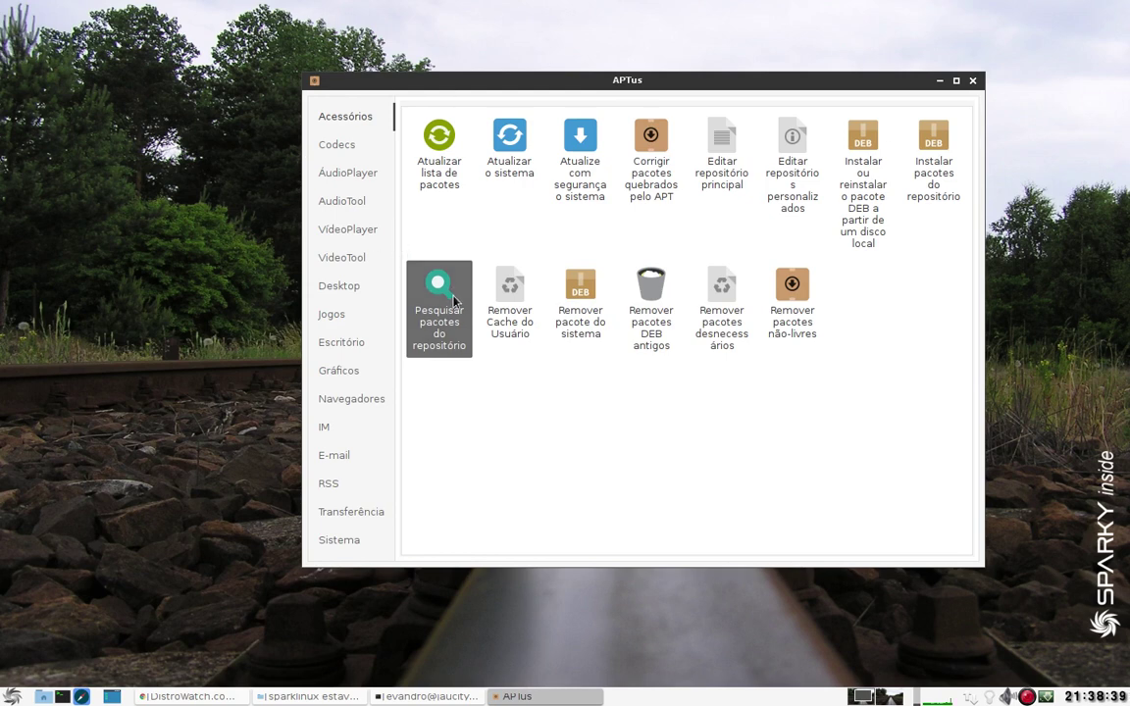
click(410, 268)
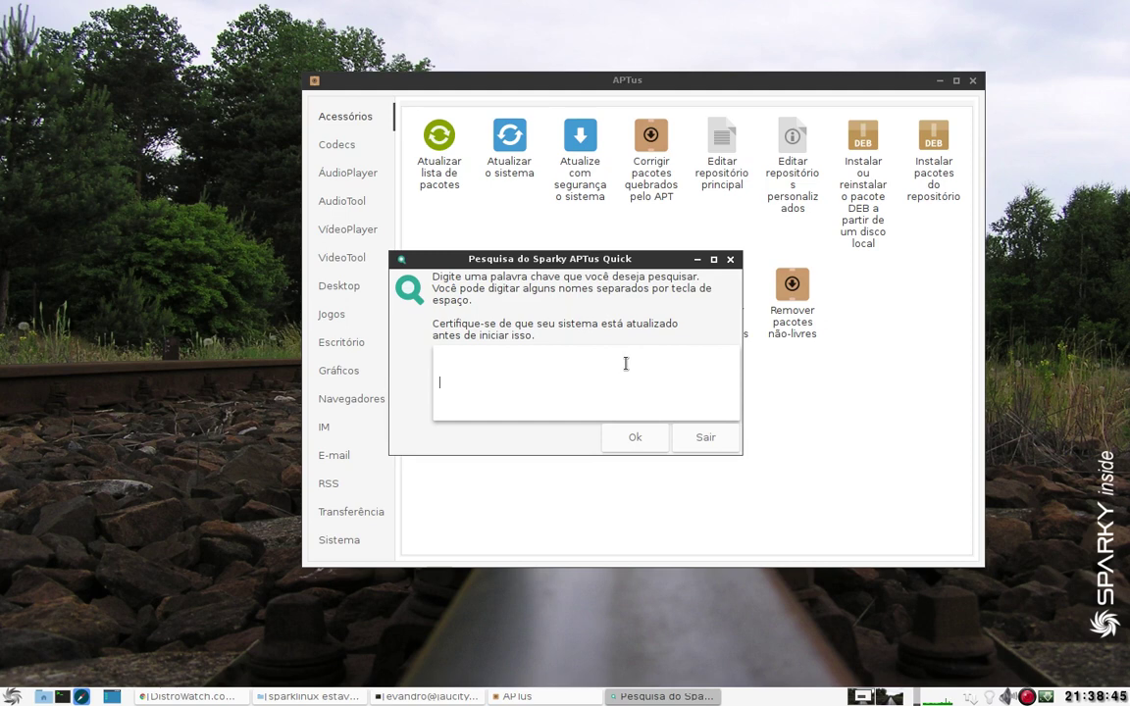
text(e)
key(BackSpace)
text(clementi)
key(Return)
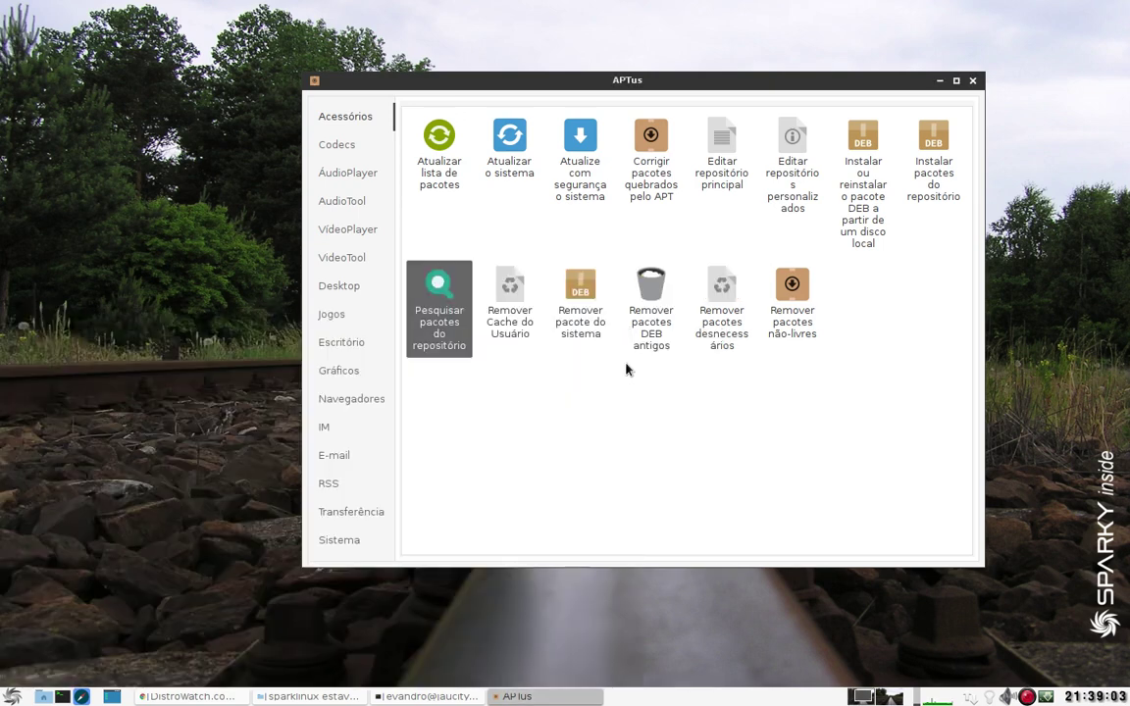
Run separate repository package searches for nvidia, smplayer and vlc.
click(419, 285)
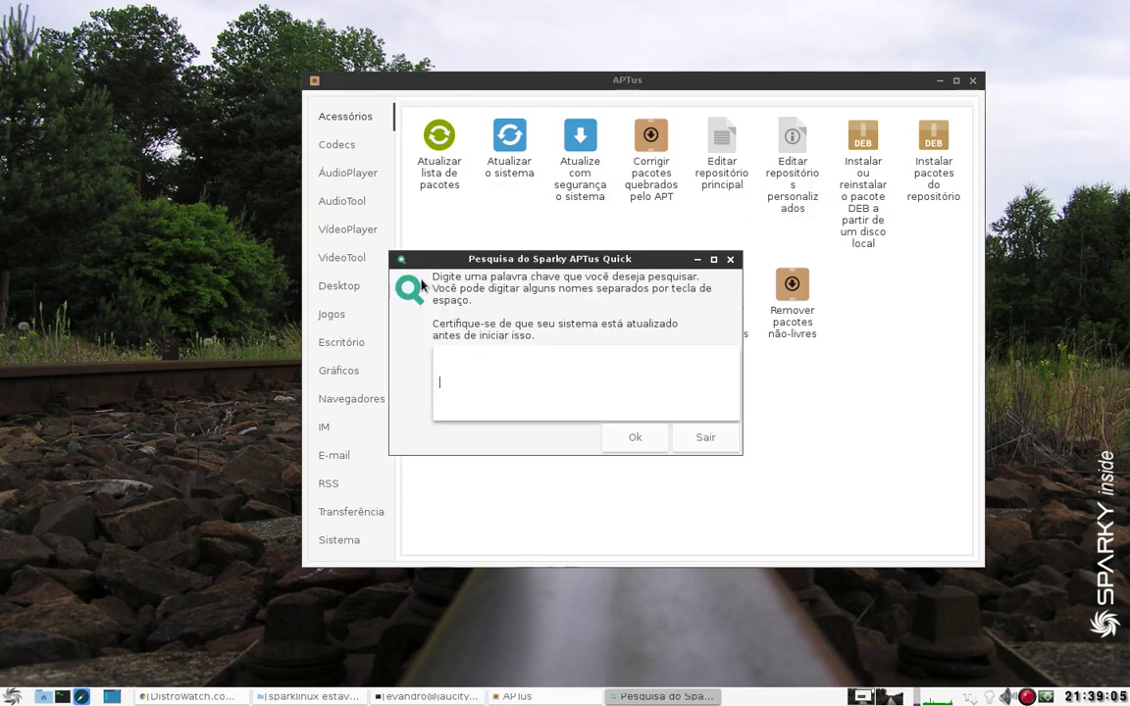
text(nvidia)
key(Return)
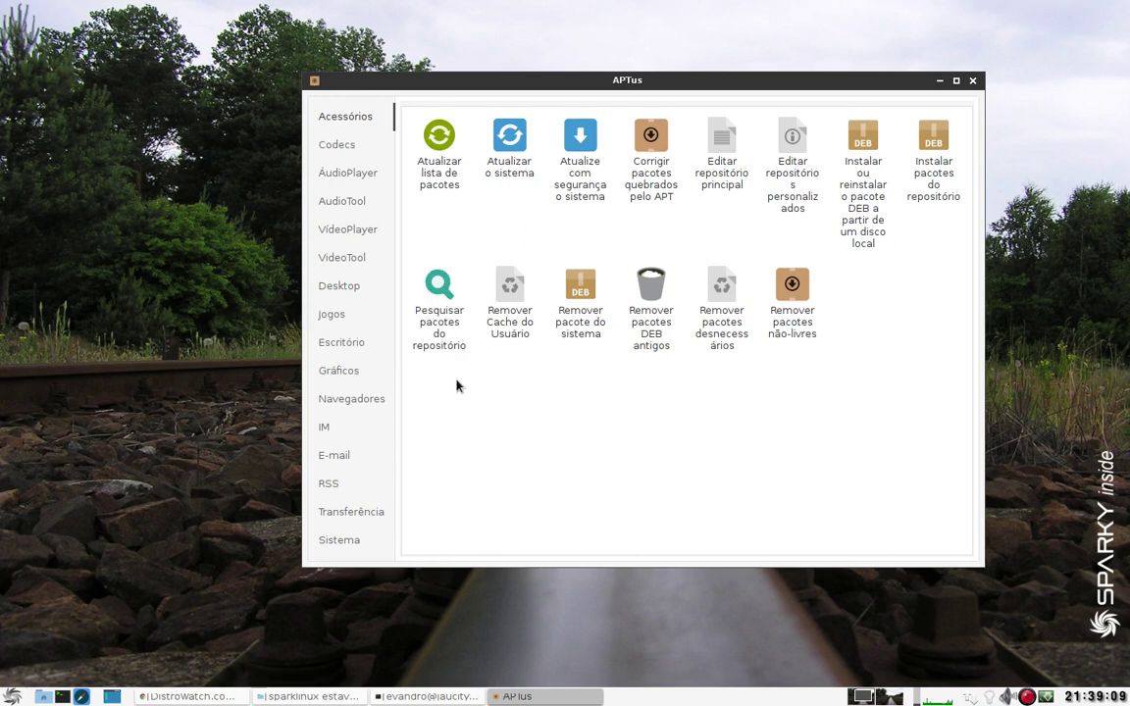
click(449, 315)
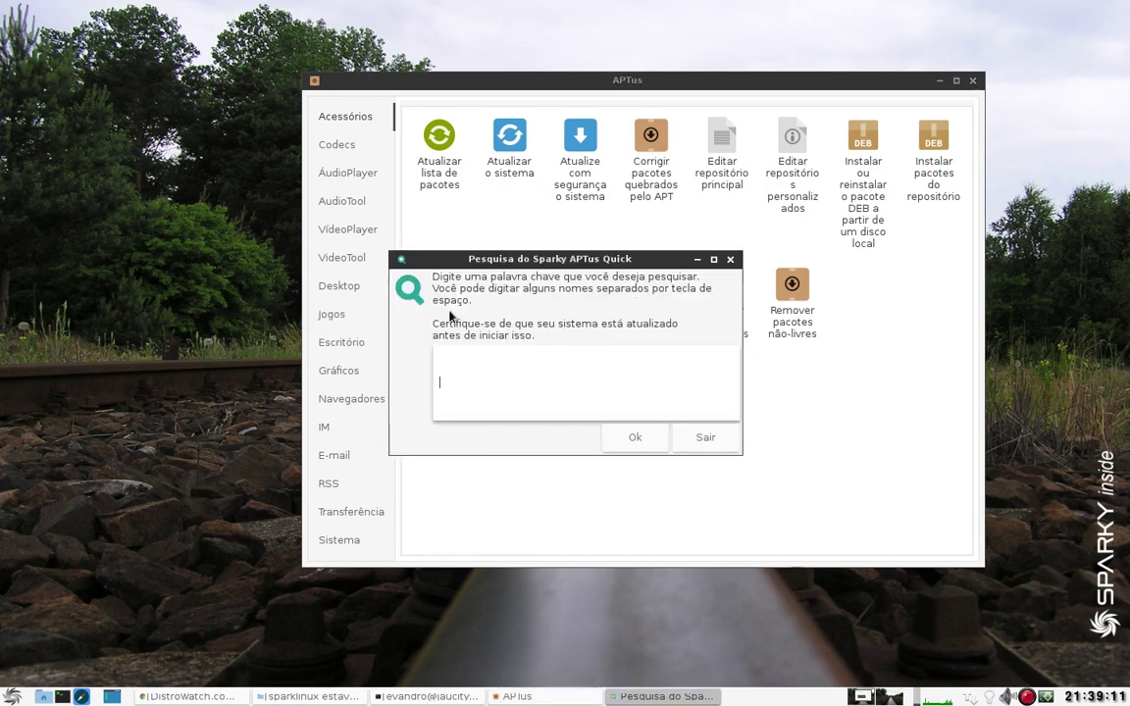
text(smplayer)
key(Return)
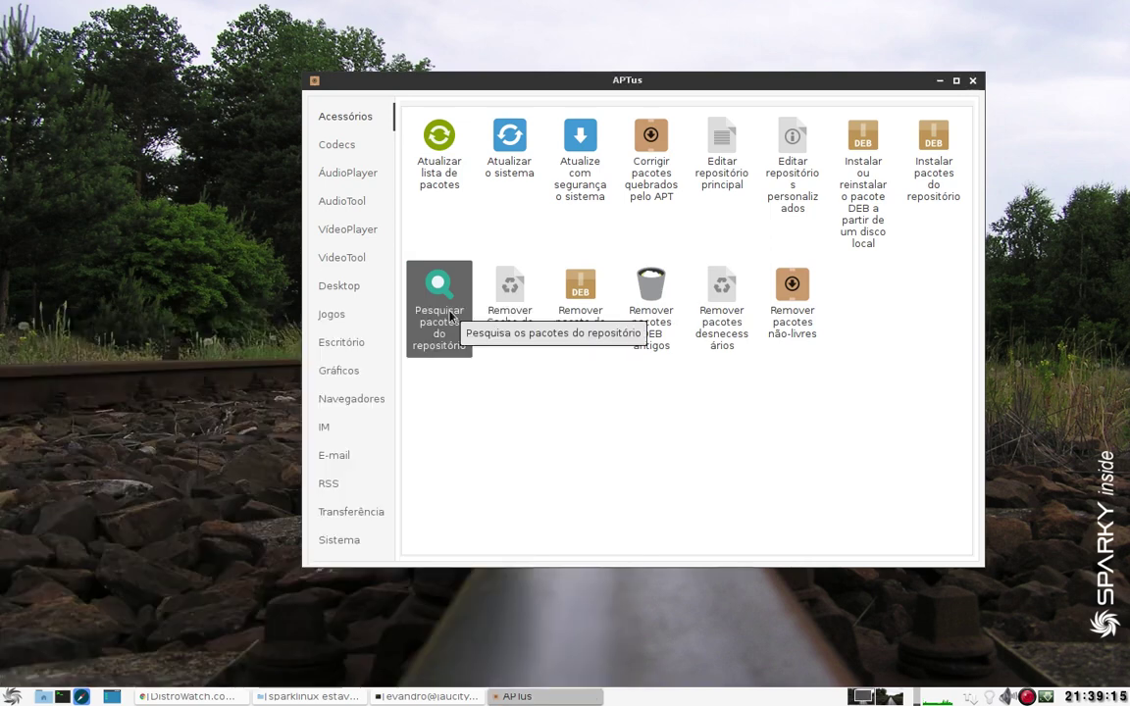
click(449, 315)
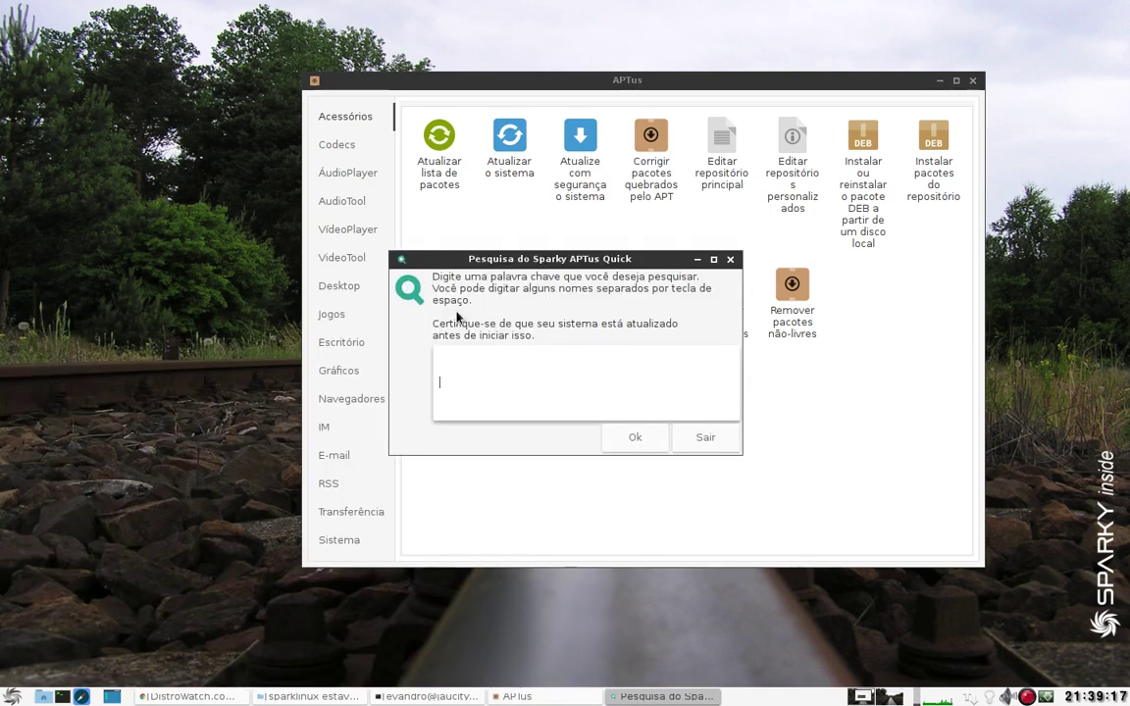
text(vlc)
key(Return)
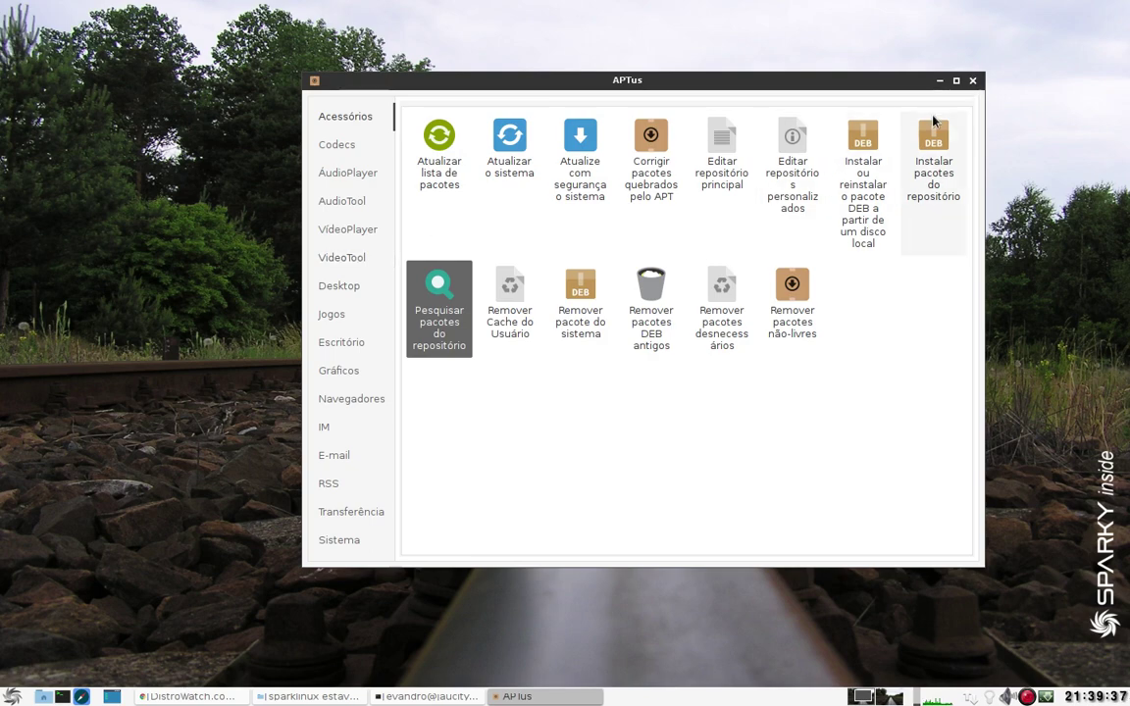
Close APTus and launch the Synaptic Package Manager from the System applications, authenticating with the account password.
click(974, 81)
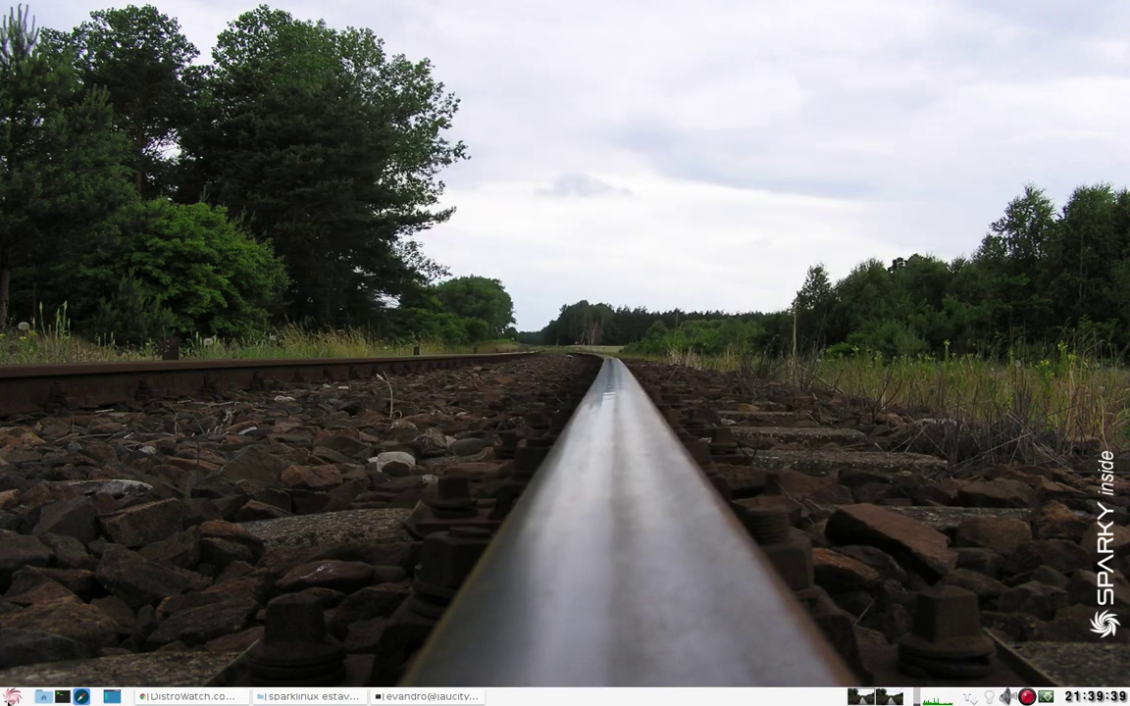
click(11, 697)
mouse_move(122, 610)
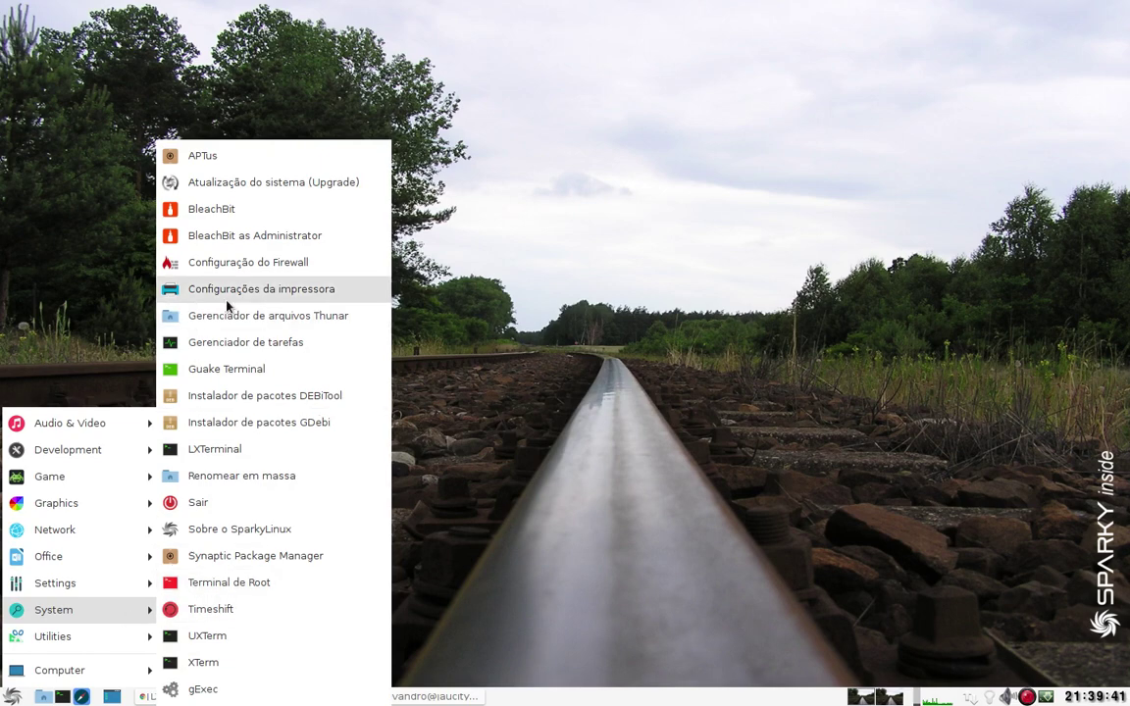
click(236, 556)
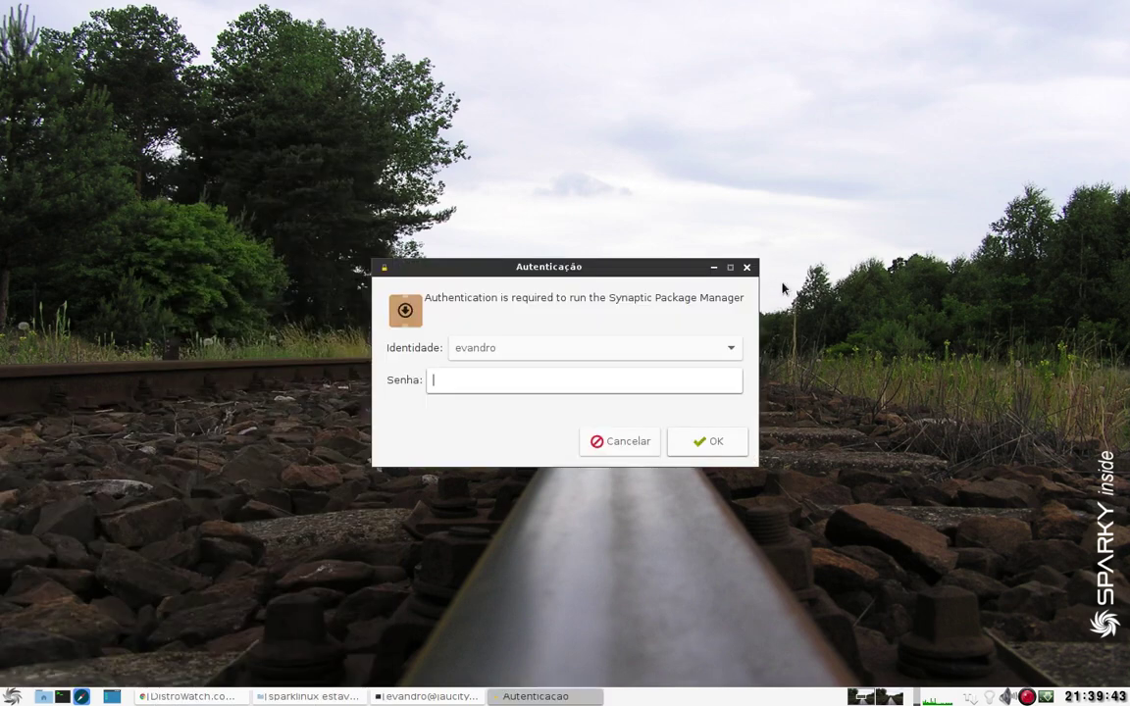
text(•••)
key(Return)
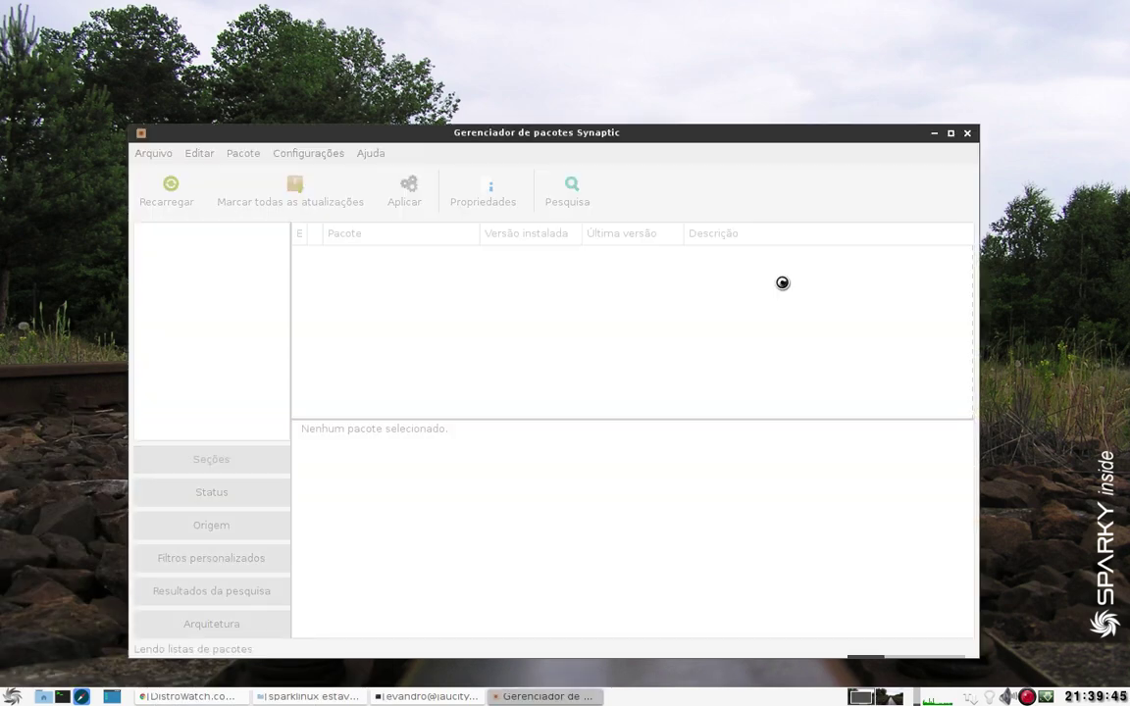
click(585, 515)
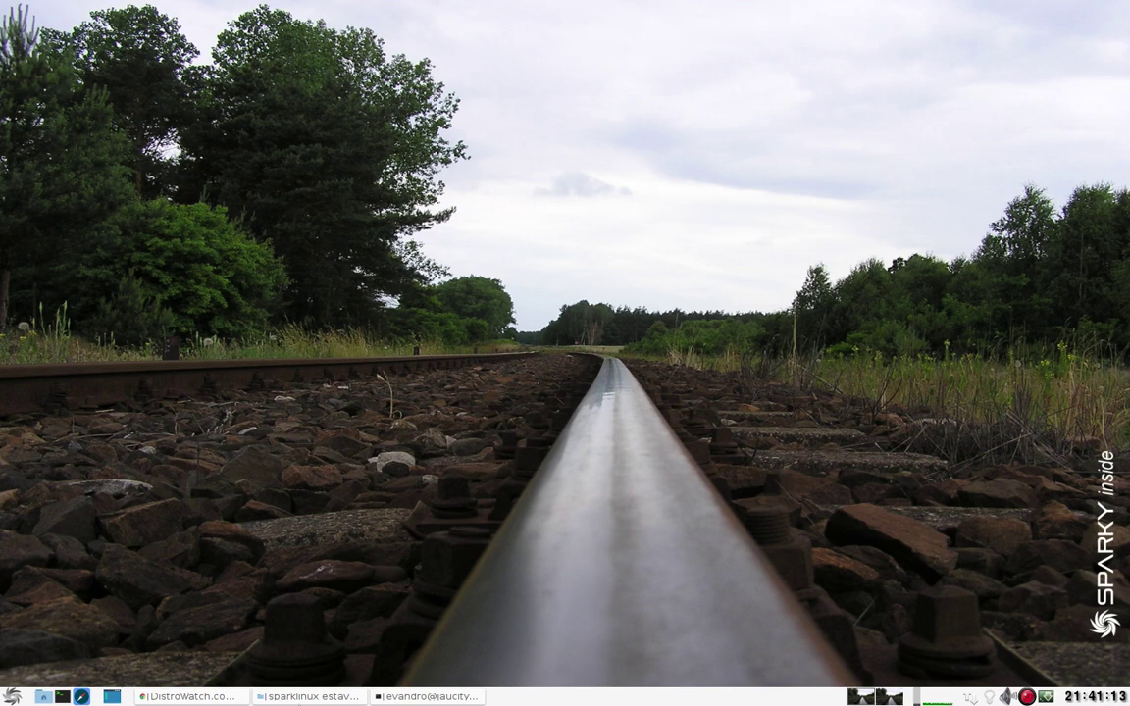
Open the home folder in the file manager, select maquiavel_o_principe.pdf among its files, and close the window.
click(43, 696)
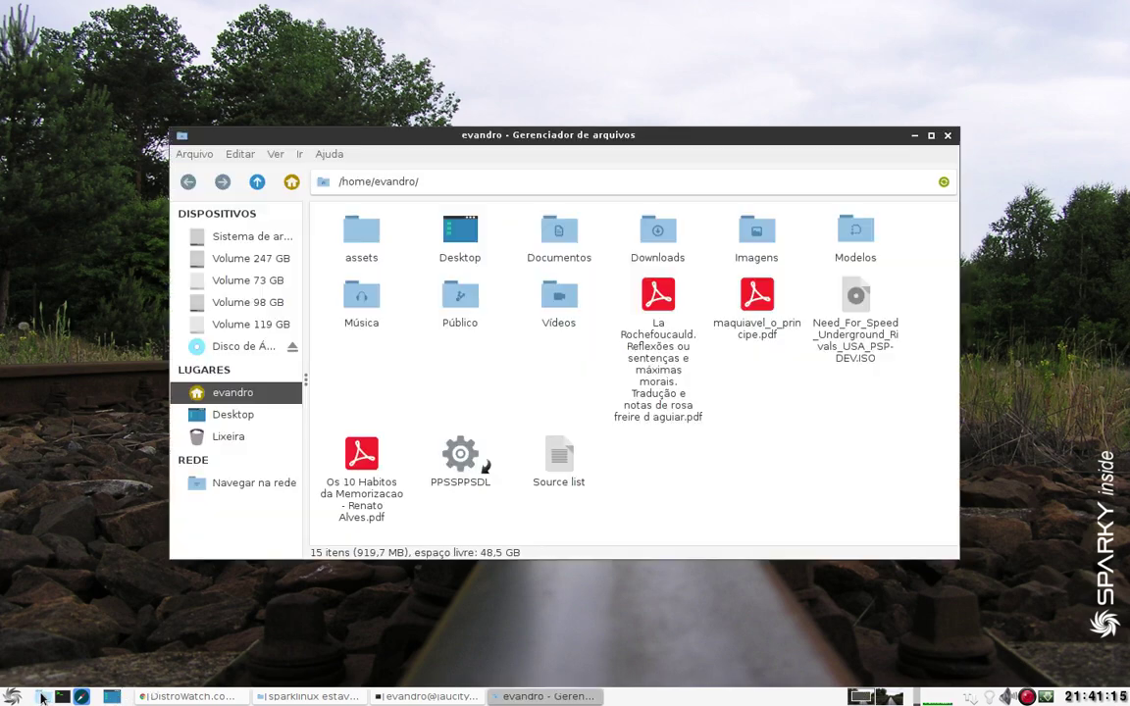
click(760, 318)
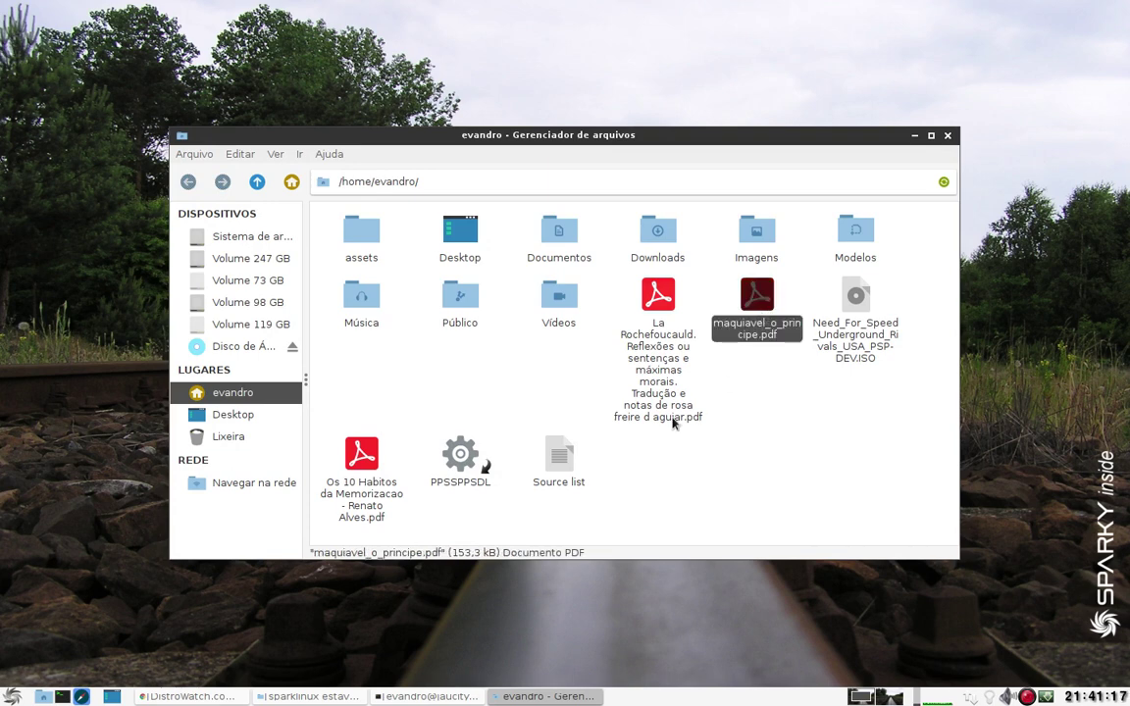
click(743, 398)
click(756, 300)
click(948, 137)
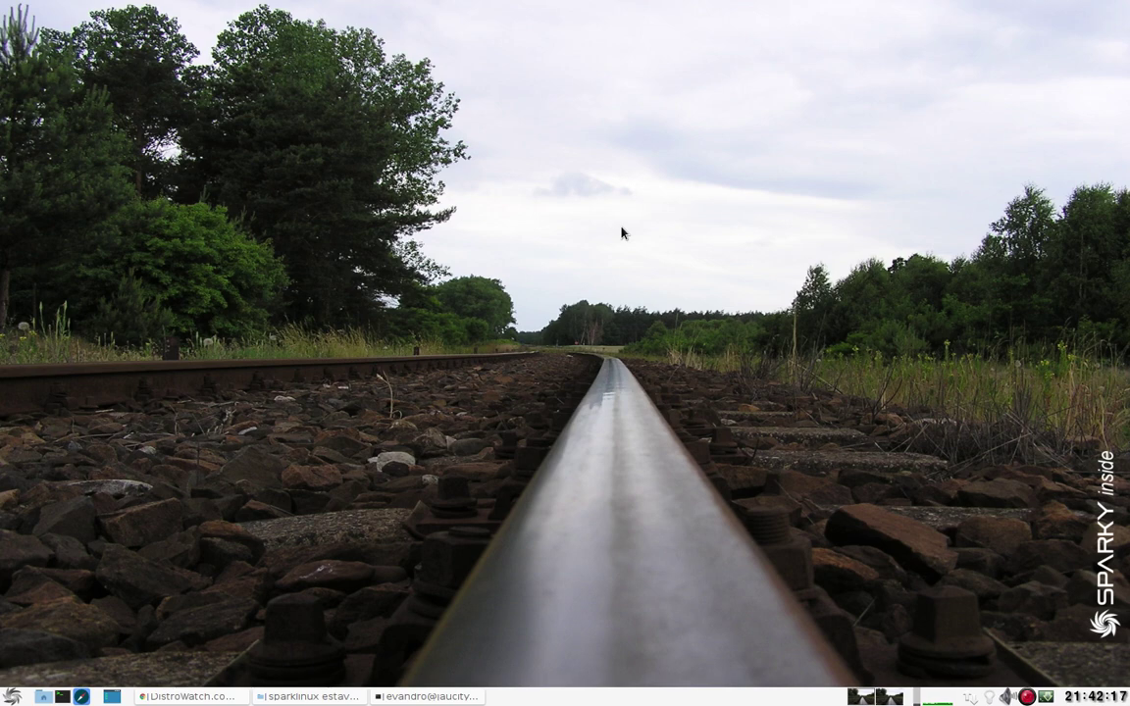
Show the sparklinux estável folder and the terminal with the system release information in turn, minimizing each again.
click(305, 698)
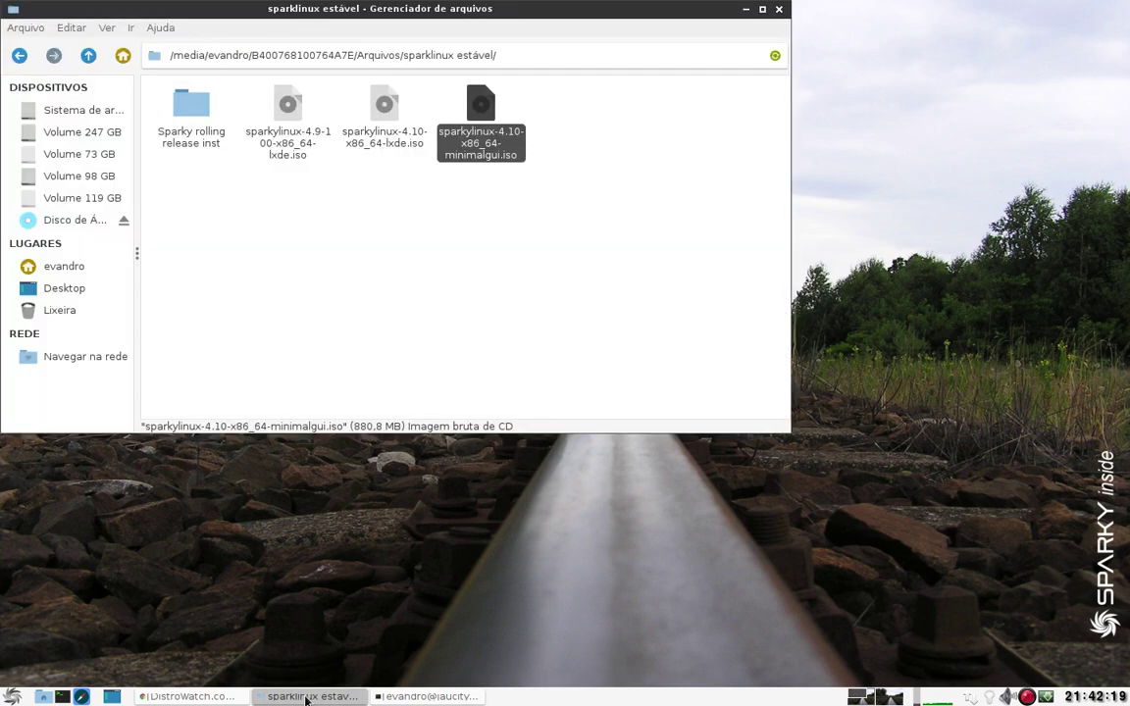
click(305, 698)
click(450, 697)
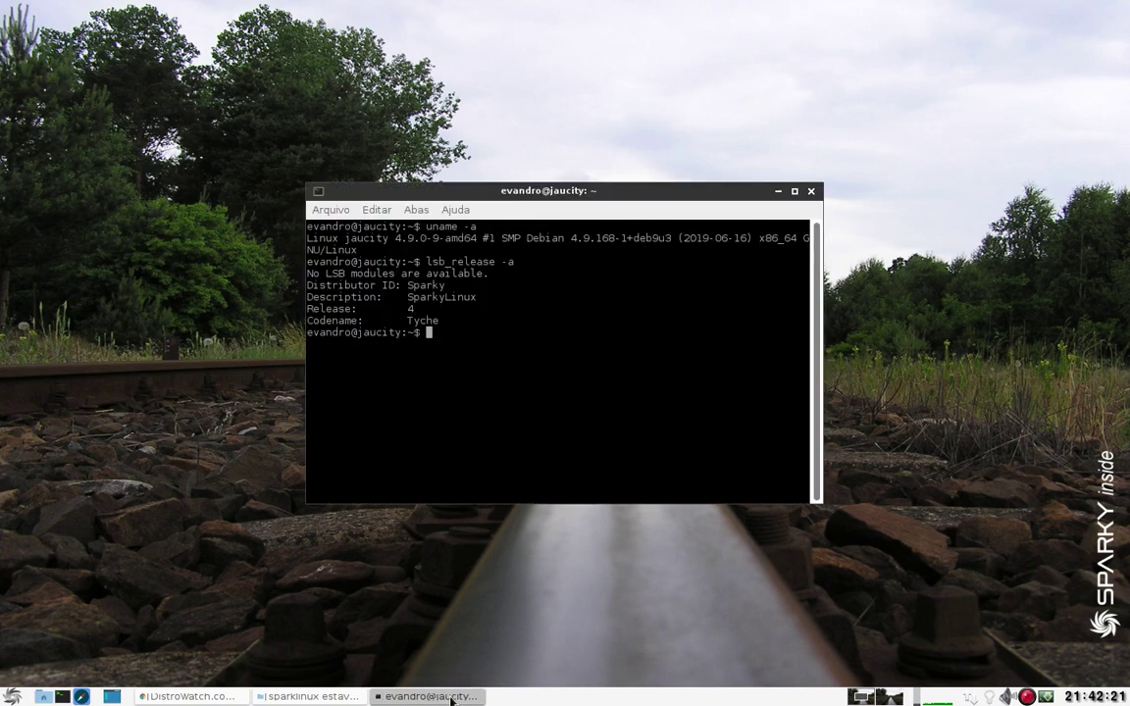
click(407, 698)
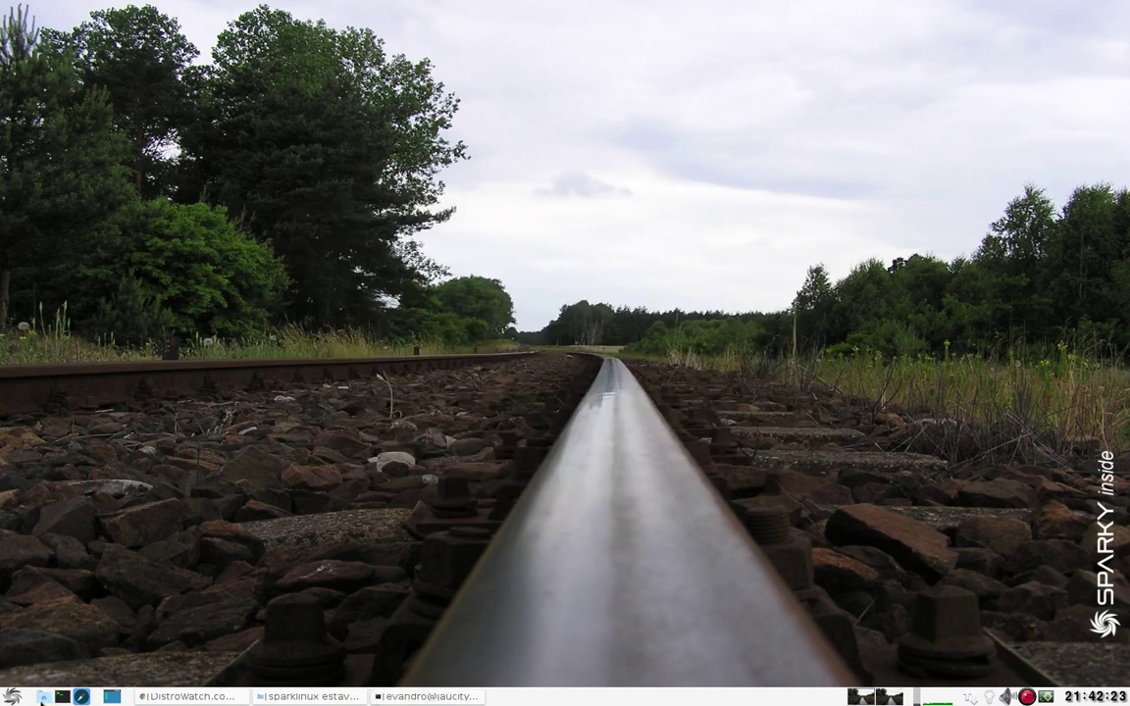
Reopen the home folder, highlight maquiavel_o_principe.pdf once more, and close the file manager.
click(43, 697)
click(776, 337)
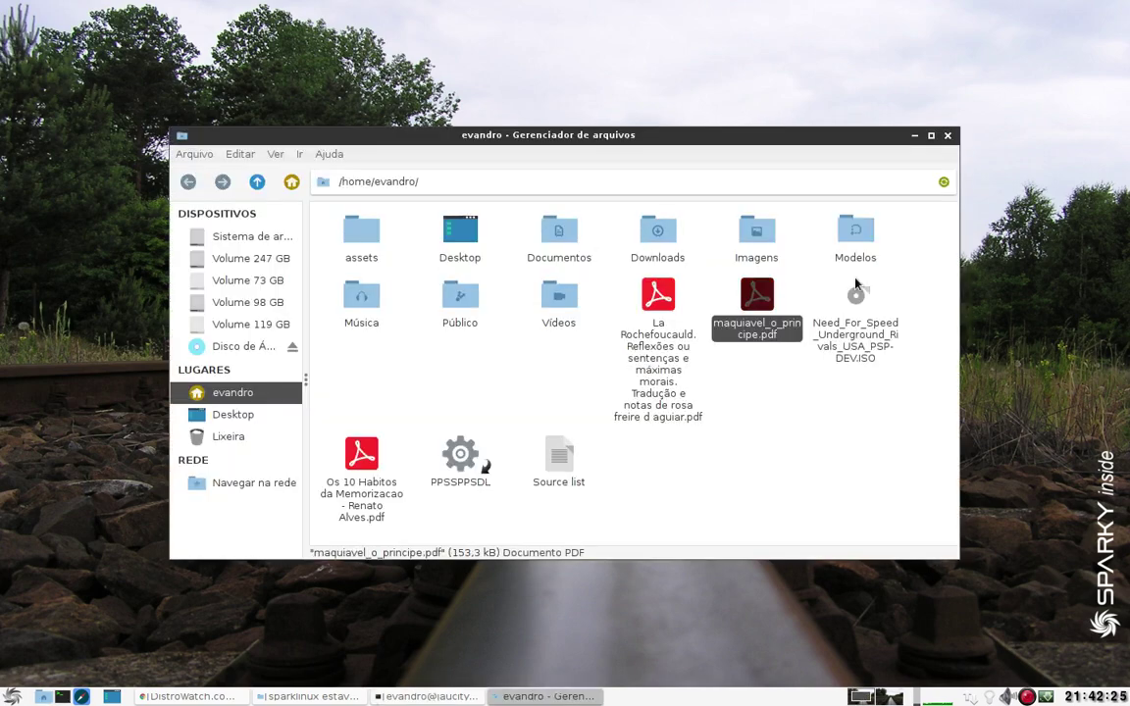
click(947, 136)
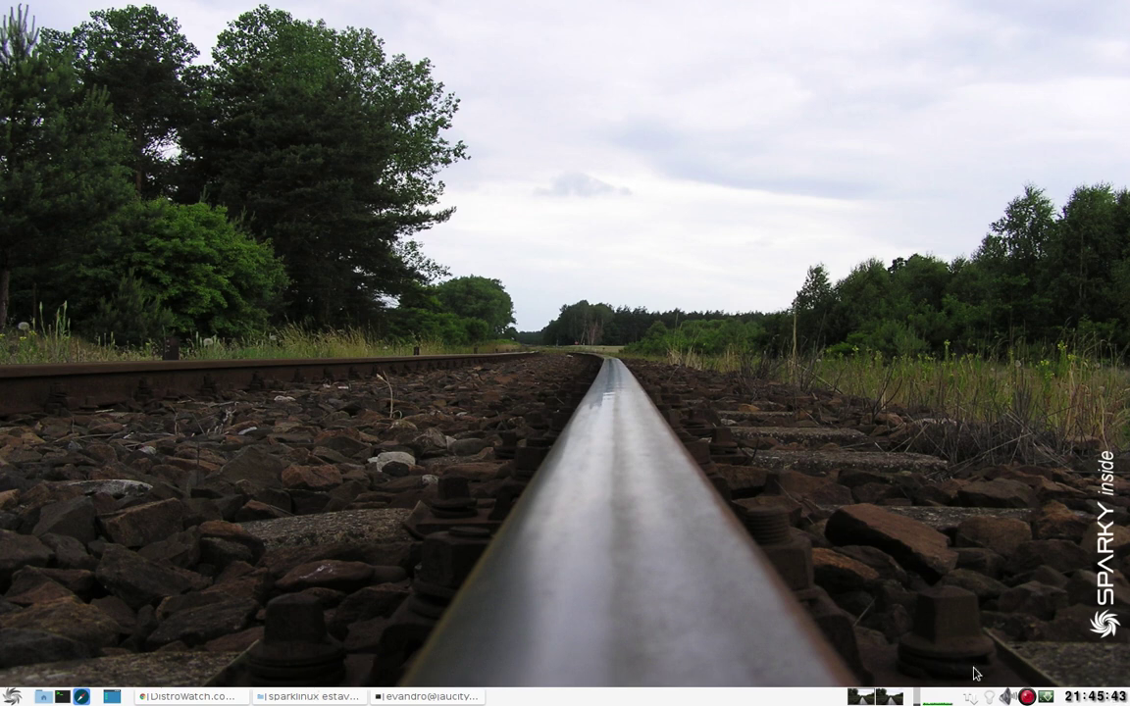
right_click(1026, 696)
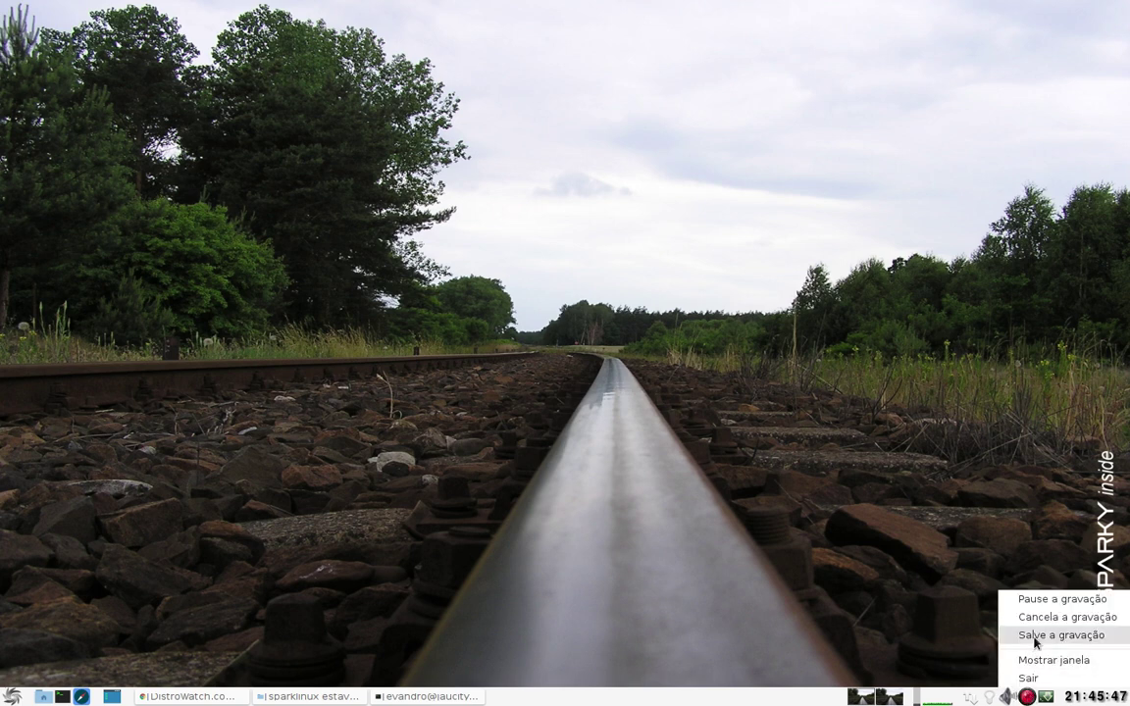